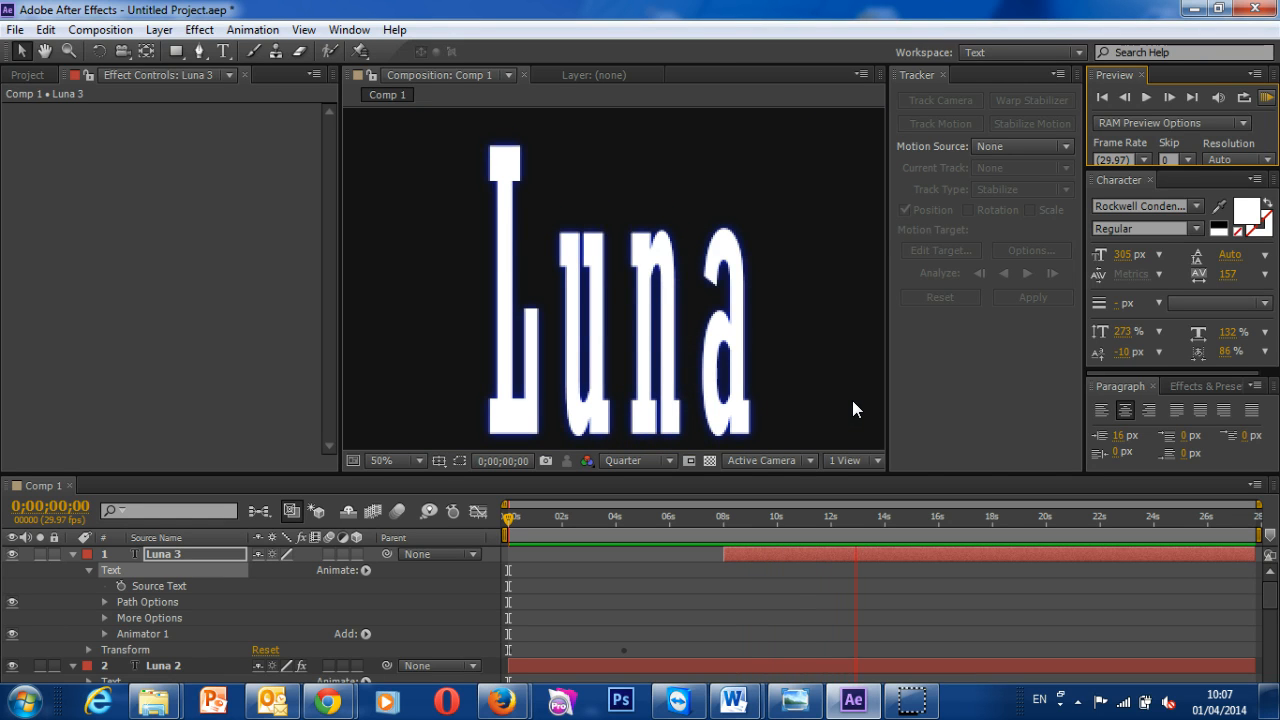
Step: Stop the preview and create a new composition named Shine Behind with the HDV 1080 29.97 preset
{"action": "key", "text": "space"}
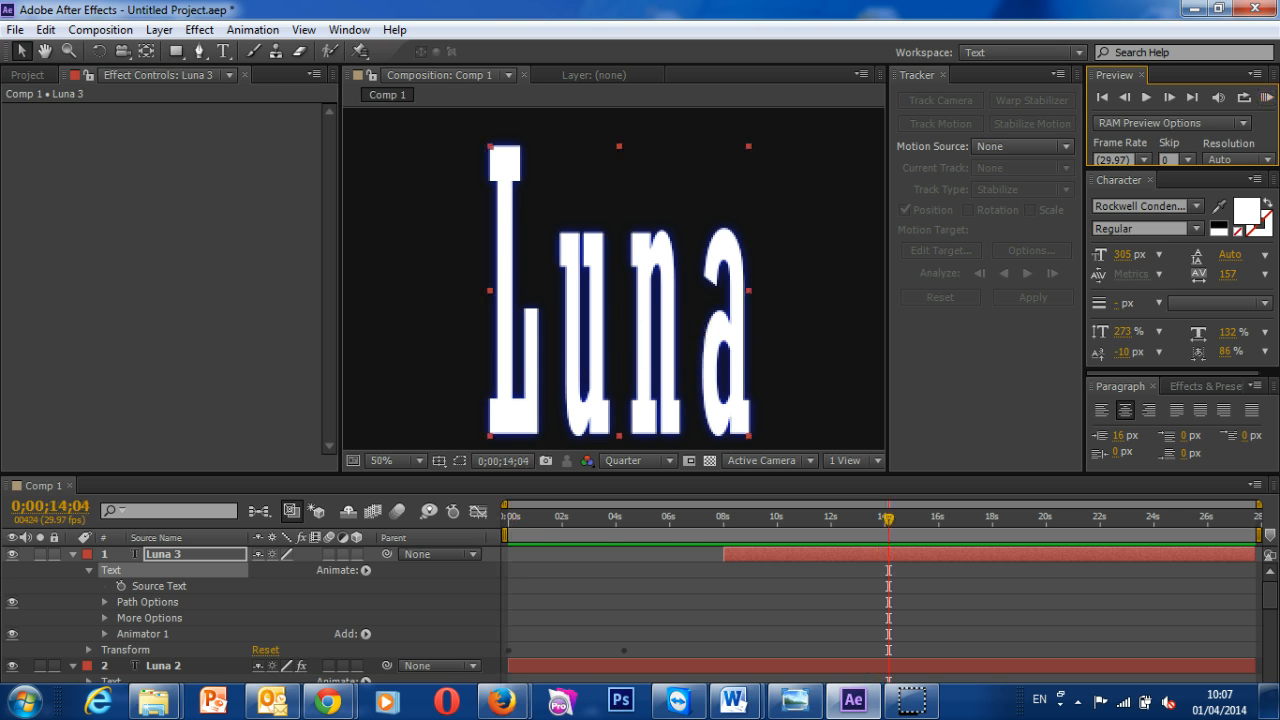
{"action": "left_click", "coordinate": [95, 30]}
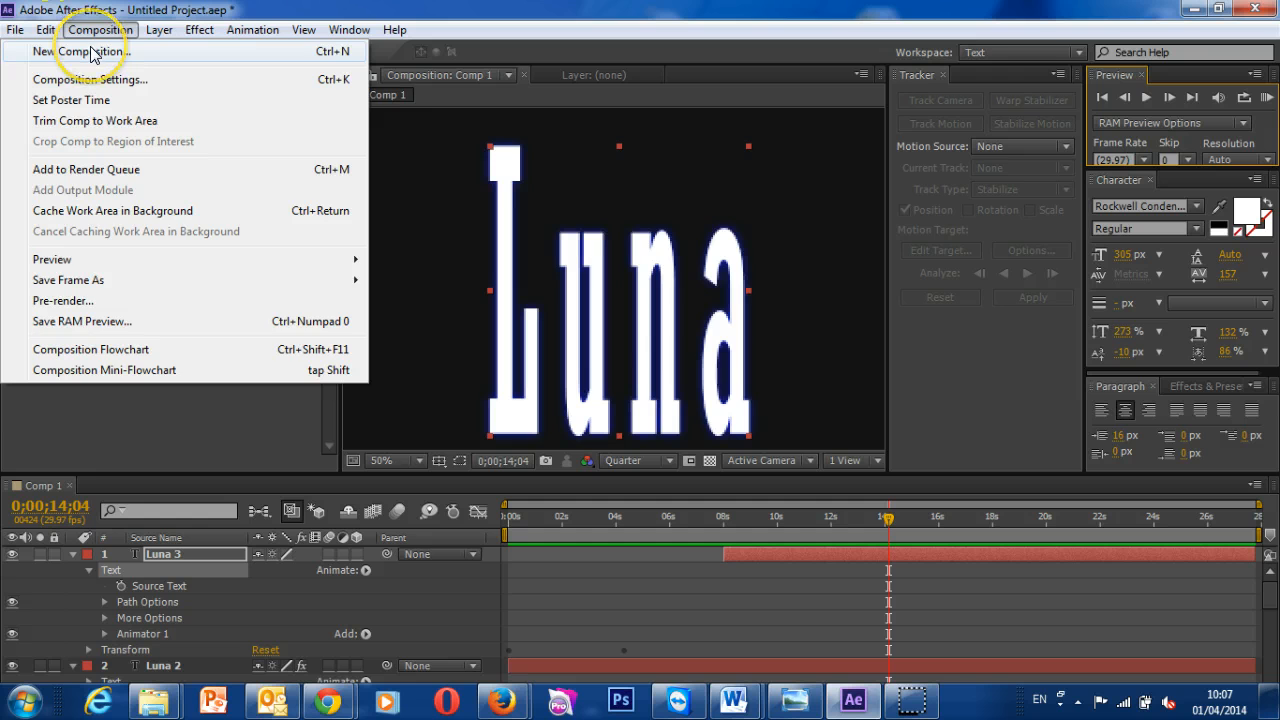
{"action": "left_click", "coordinate": [91, 52]}
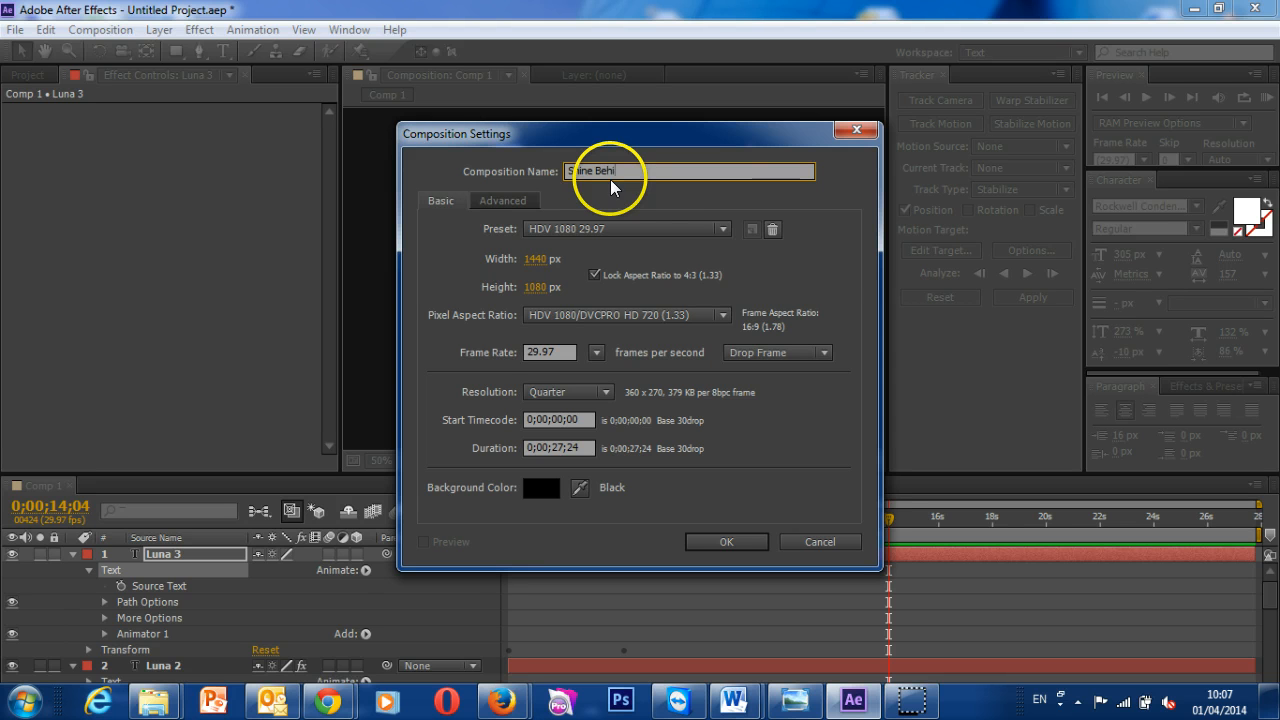
{"action": "left_click", "coordinate": [718, 540]}
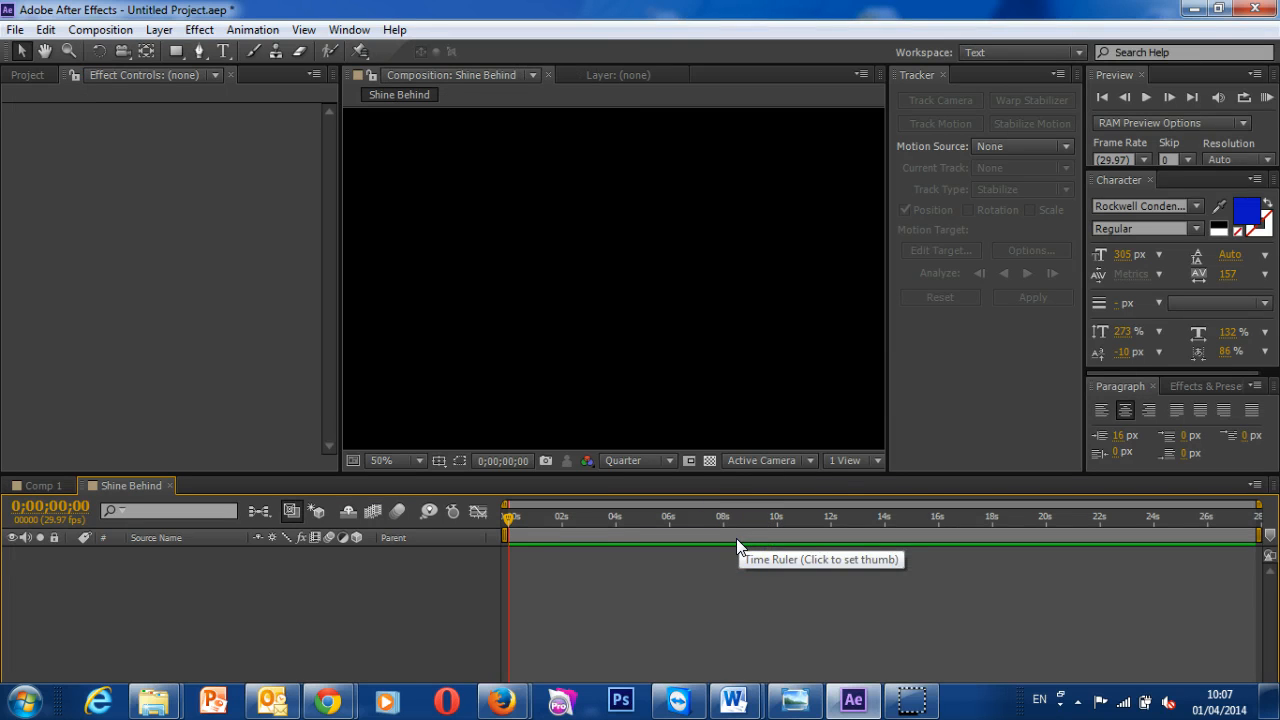
Step: Add a black solid layer to the Shine Behind composition, sampling its color with the eyedropper
{"action": "left_click", "coordinate": [480, 616]}
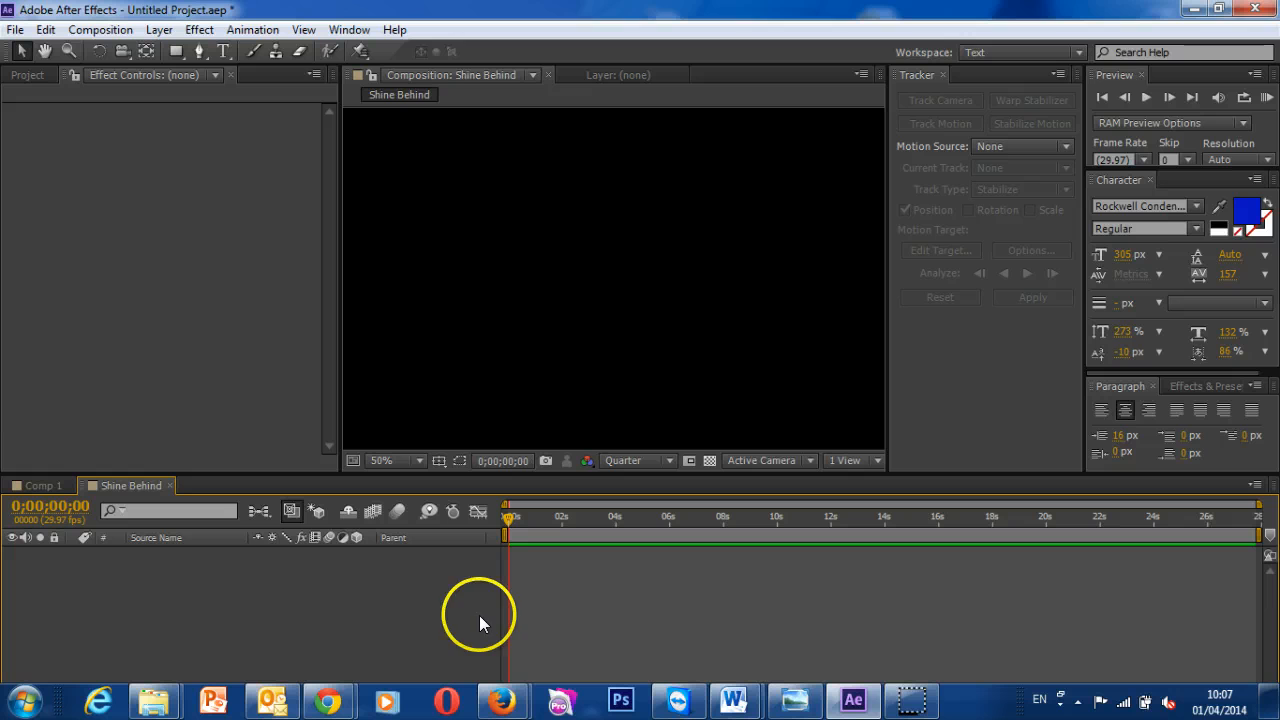
{"action": "right_click", "coordinate": [271, 589]}
{"action": "left_click", "coordinate": [387, 400]}
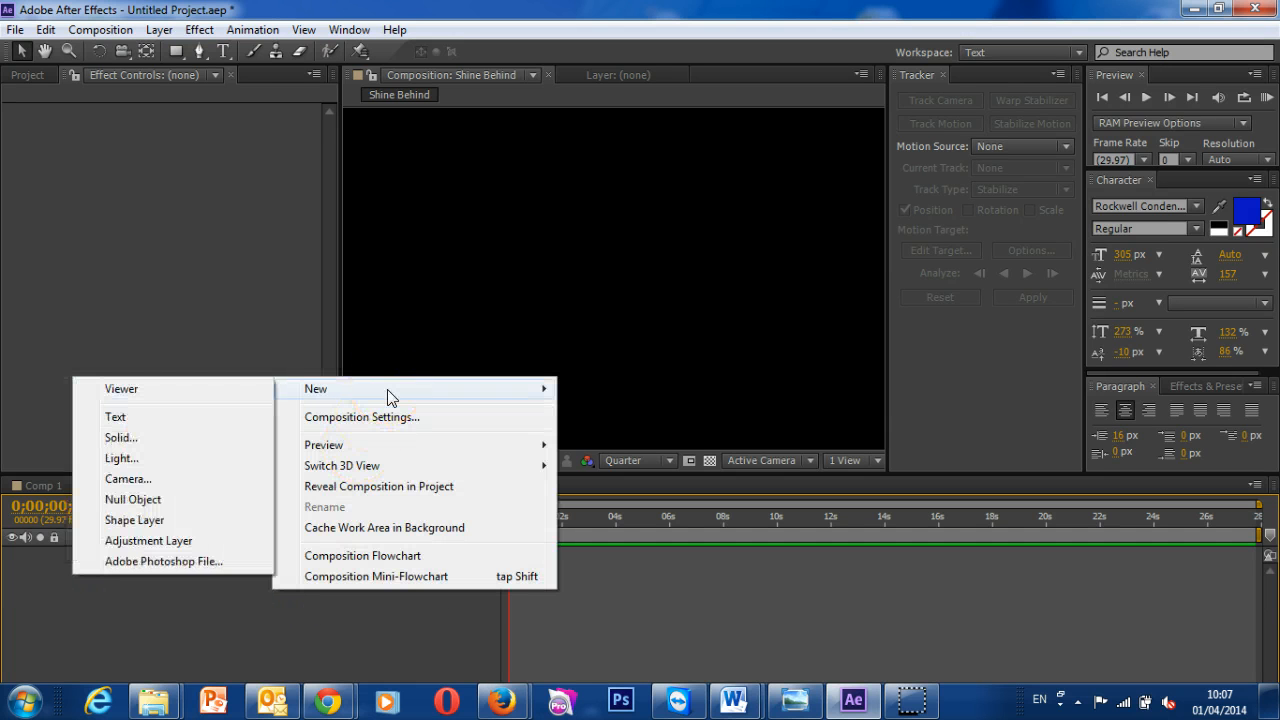
{"action": "left_click", "coordinate": [200, 438]}
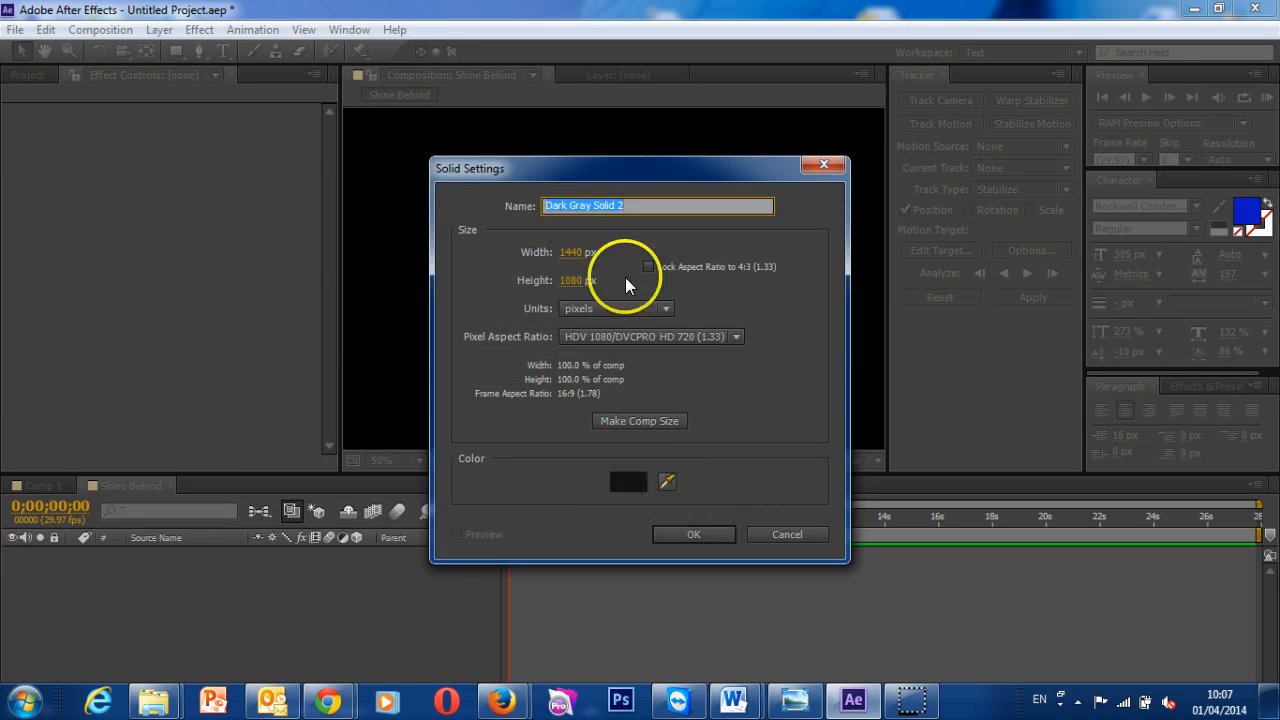
{"action": "left_click", "coordinate": [666, 486]}
{"action": "left_click", "coordinate": [666, 486]}
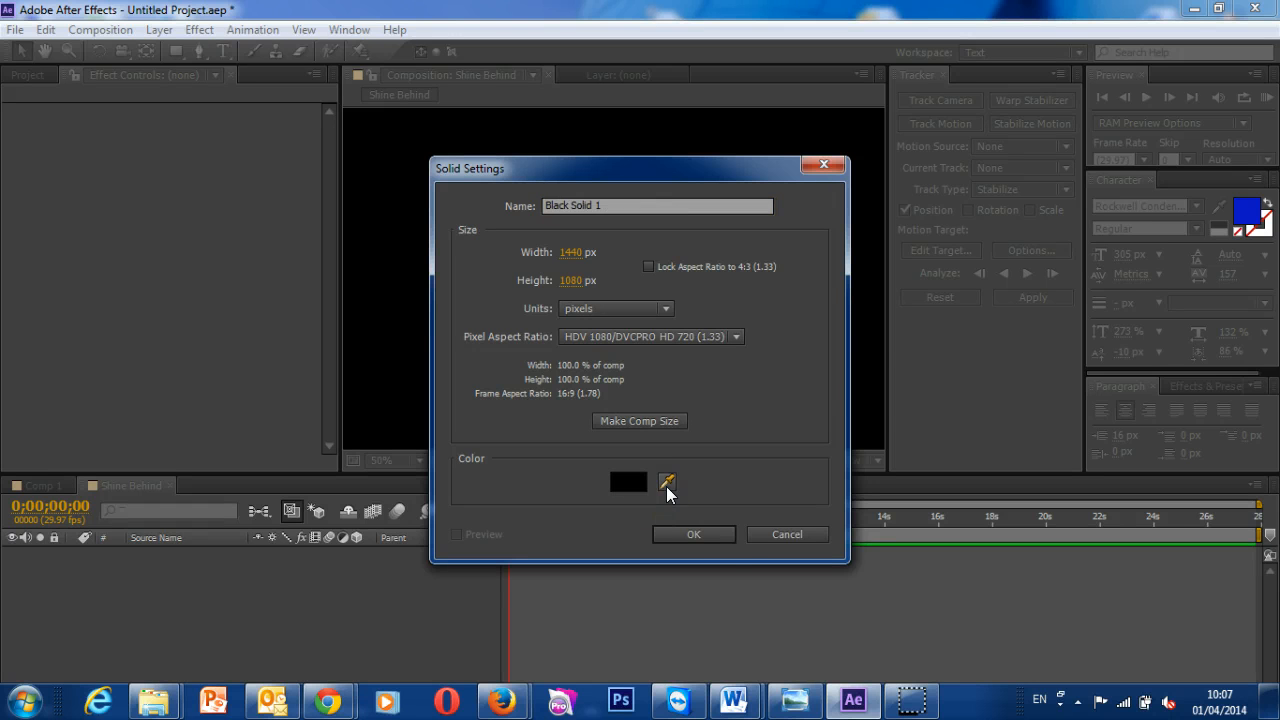
{"action": "left_click", "coordinate": [872, 384]}
{"action": "left_click", "coordinate": [693, 534]}
{"action": "left_click", "coordinate": [173, 554]}
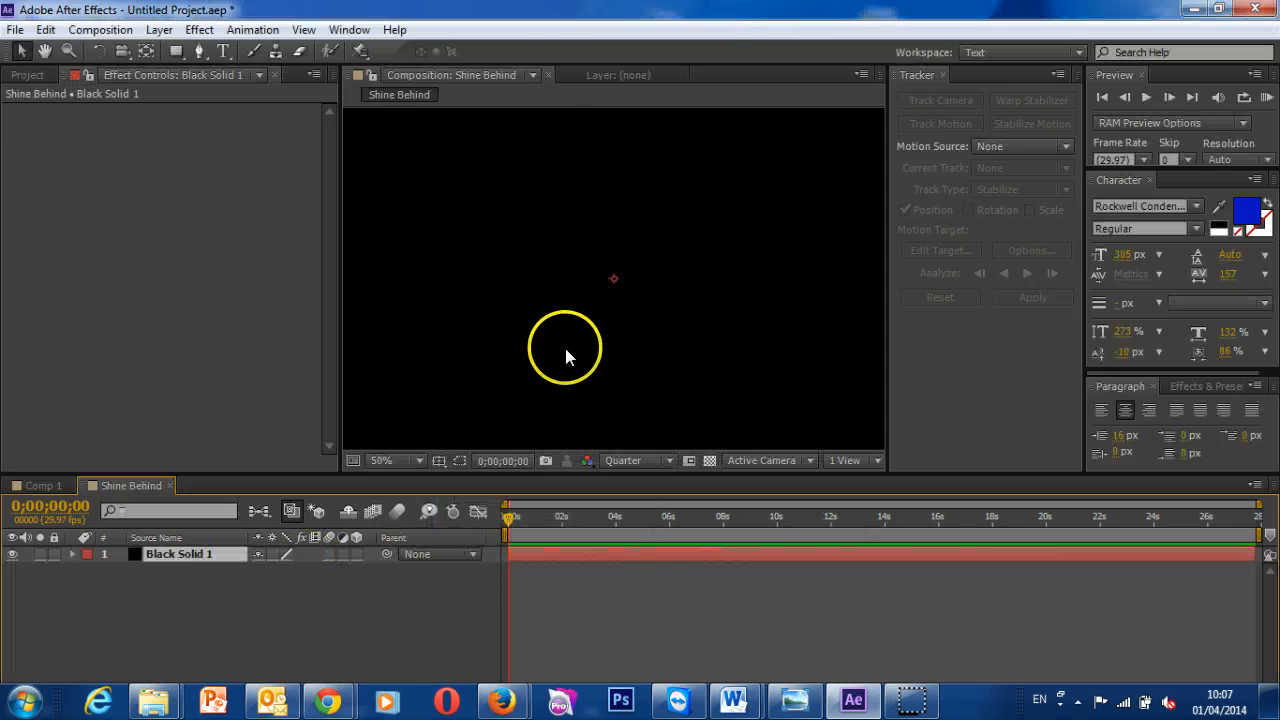
Step: Add a paragraph text layer reading "Tien" and move it down to the middle of the frame
{"action": "left_click", "coordinate": [224, 50]}
{"action": "left_click_drag", "start_coordinate": [457, 386], "coordinate": [846, 150]}
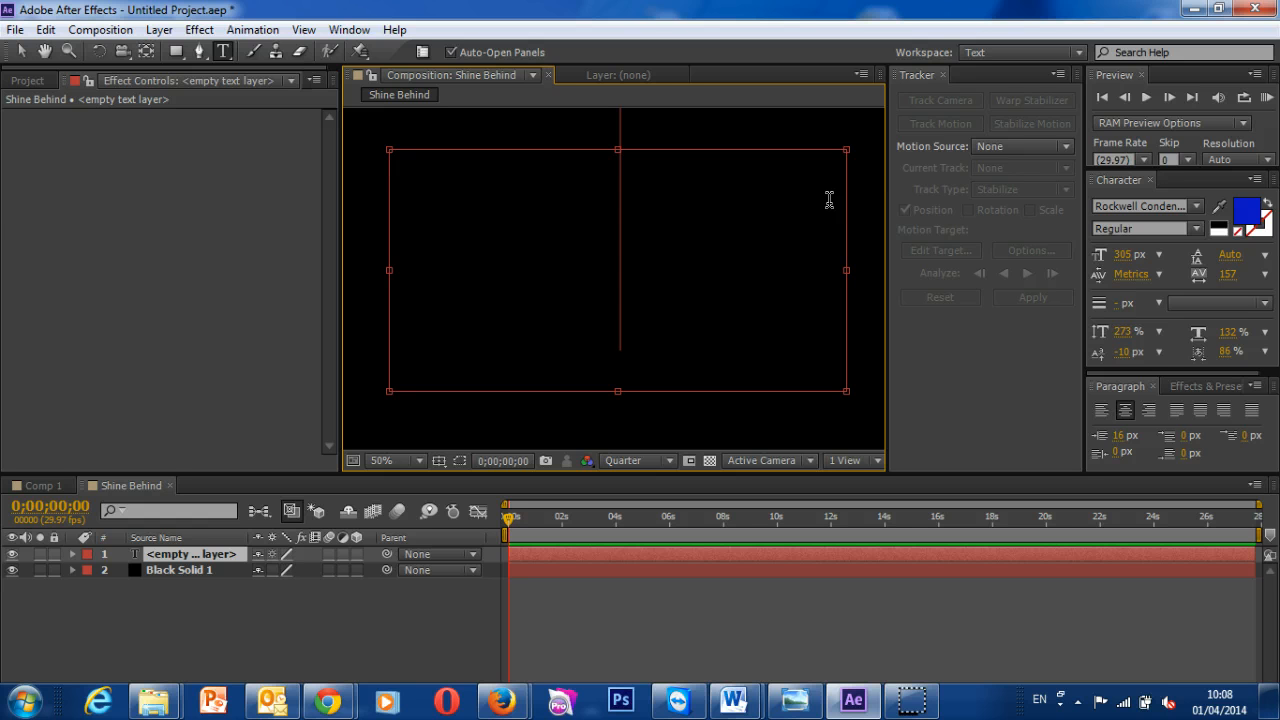
{"action": "type", "text": "Hell"}
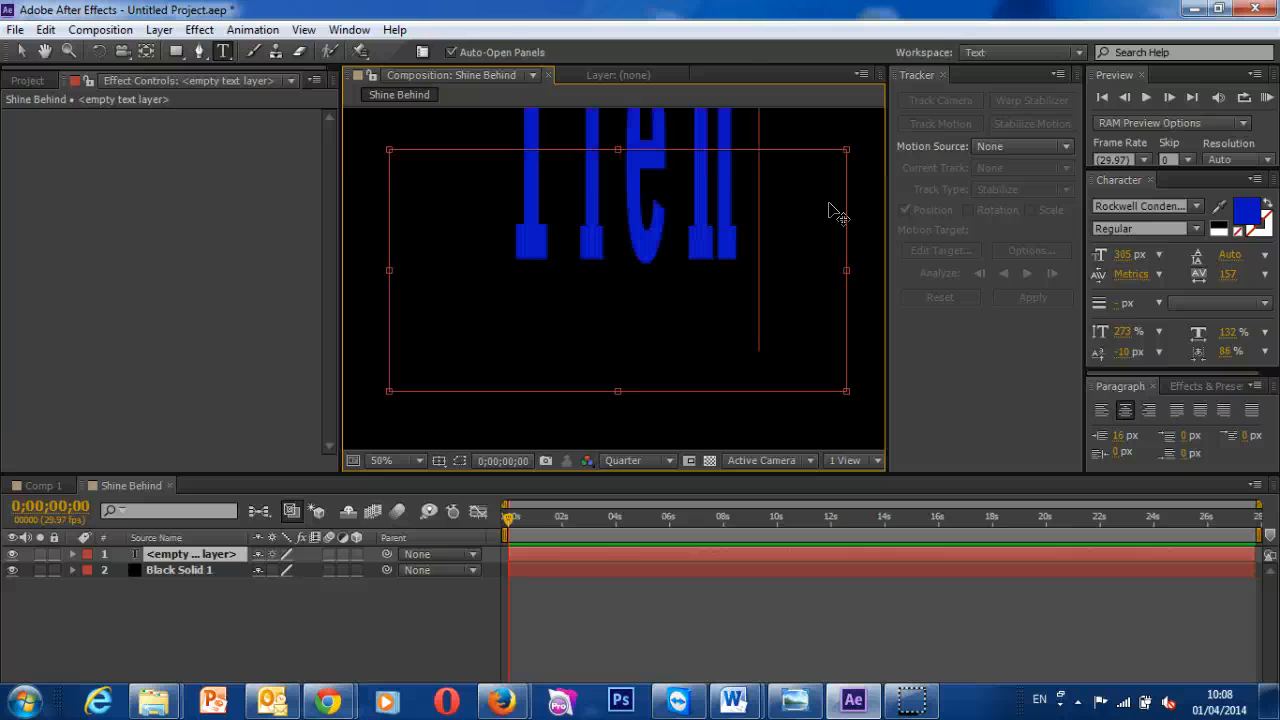
{"action": "left_click", "coordinate": [21, 51]}
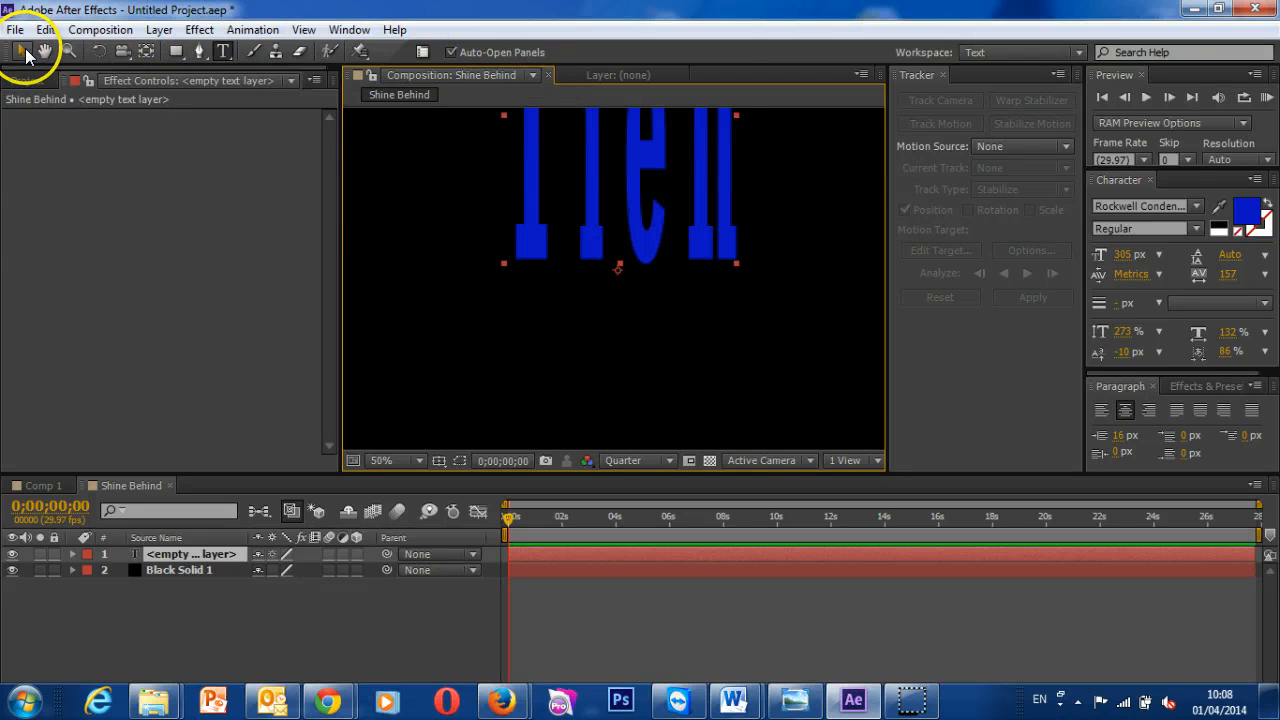
{"action": "left_click_drag", "start_coordinate": [599, 184], "coordinate": [580, 352]}
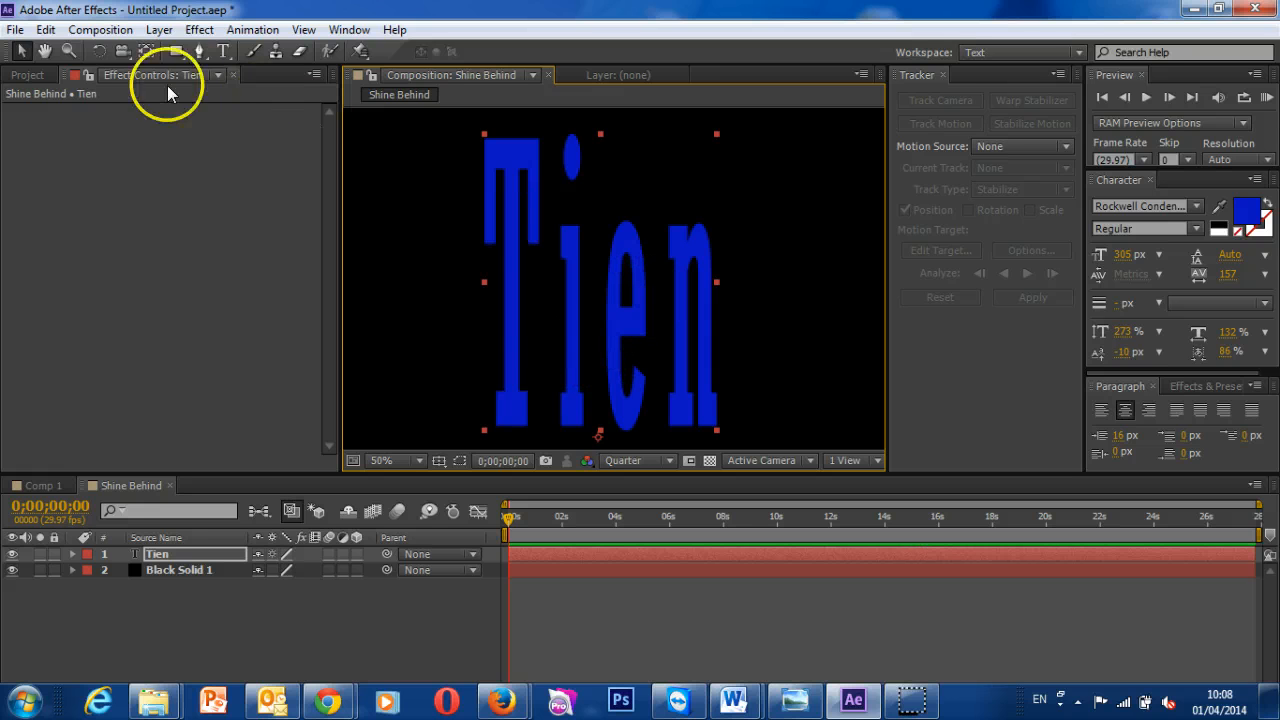
Step: Select all the "Tien" text and change its fill color to white
{"action": "left_click", "coordinate": [220, 51]}
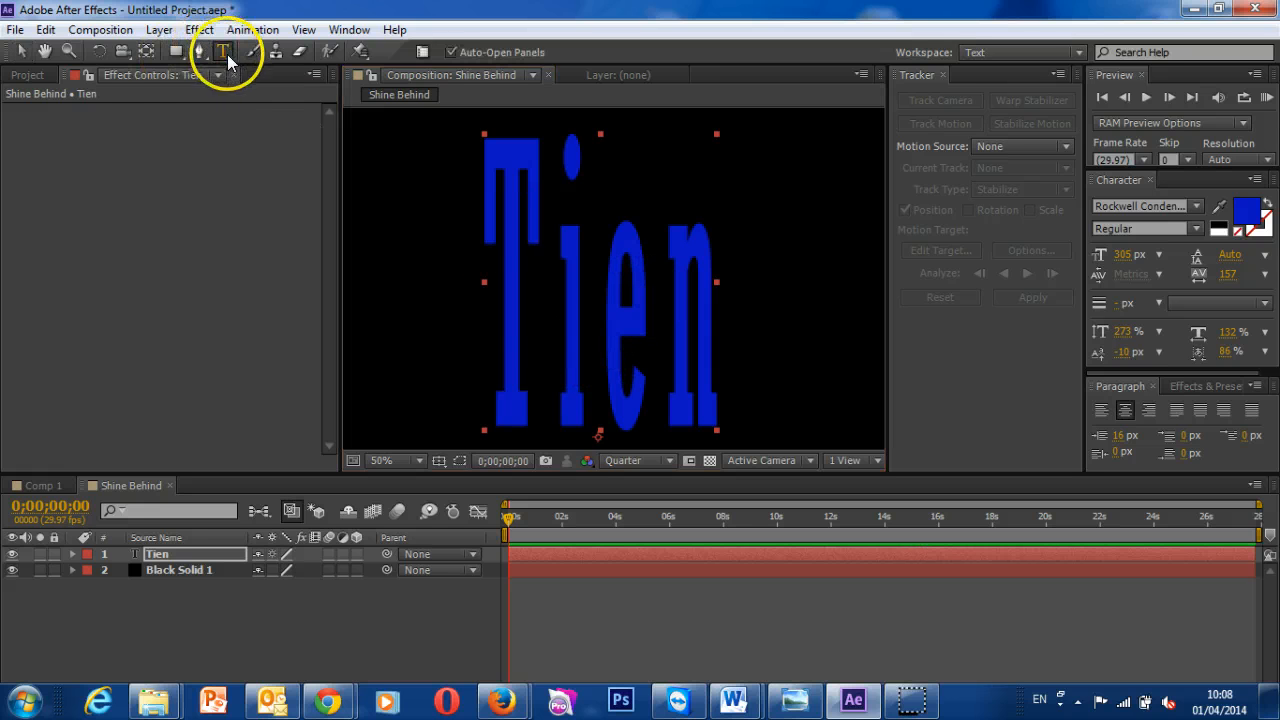
{"action": "double_click", "coordinate": [546, 245]}
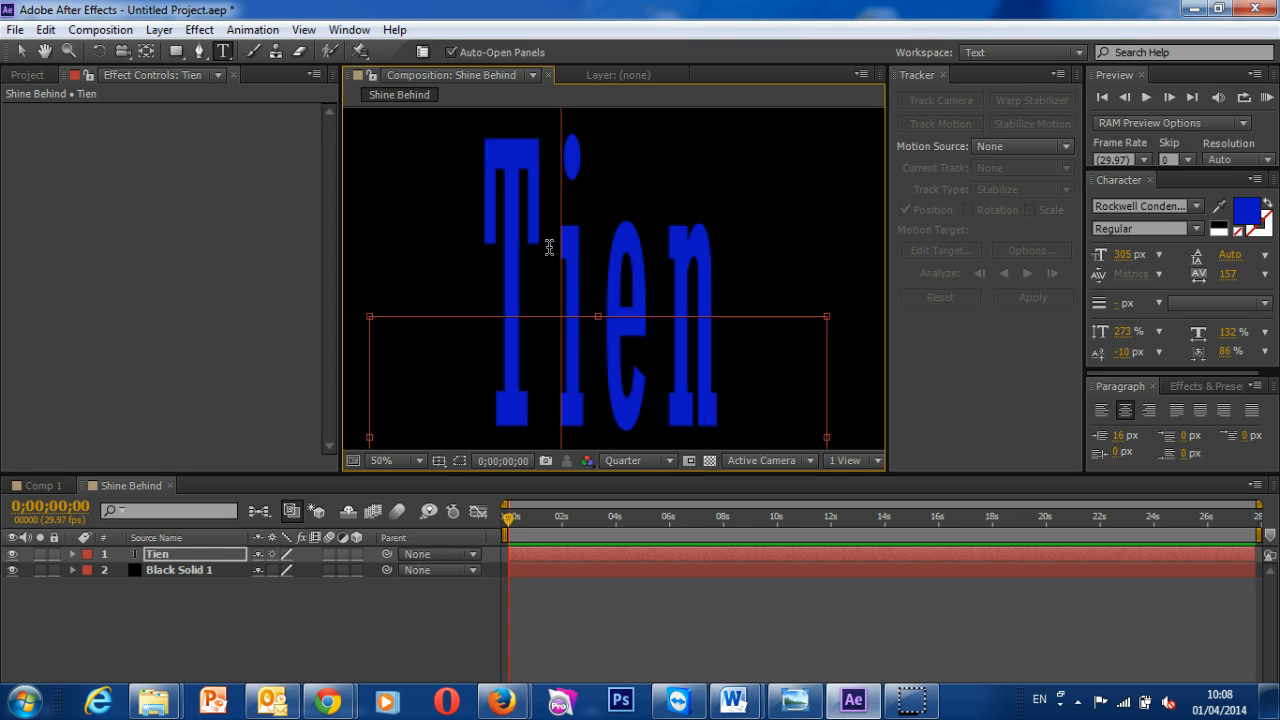
{"action": "left_click", "coordinate": [1245, 215]}
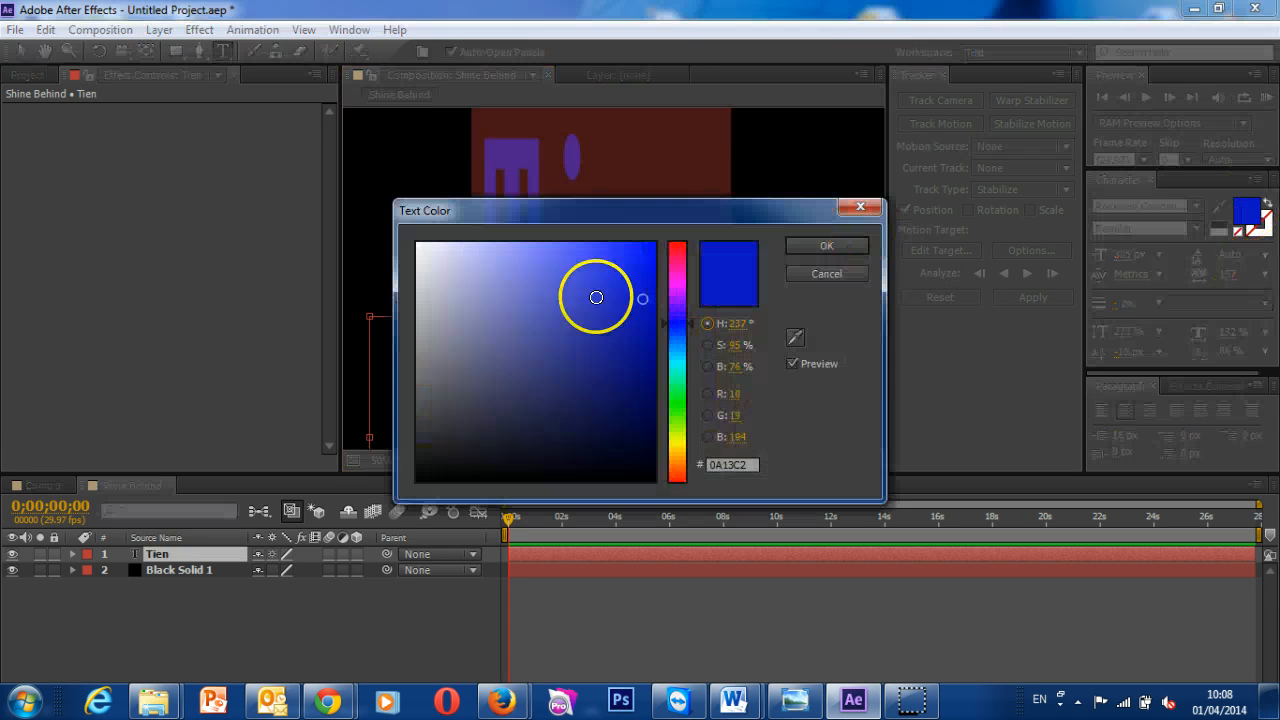
{"action": "left_click_drag", "start_coordinate": [594, 294], "coordinate": [366, 214]}
{"action": "left_click", "coordinate": [827, 244]}
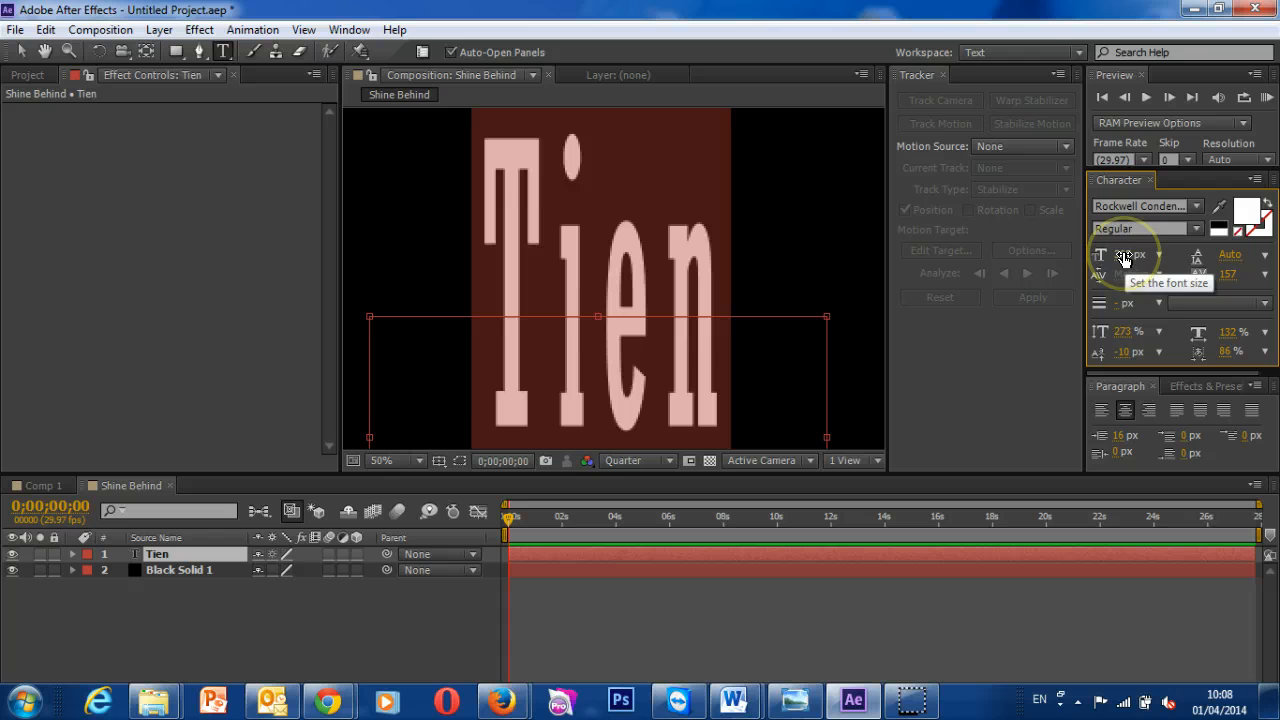
Step: Set the selected text's font size to 240 px, vertical scale to 286% and horizontal scale to 191%
{"action": "left_click_drag", "start_coordinate": [1124, 258], "coordinate": [1054, 248]}
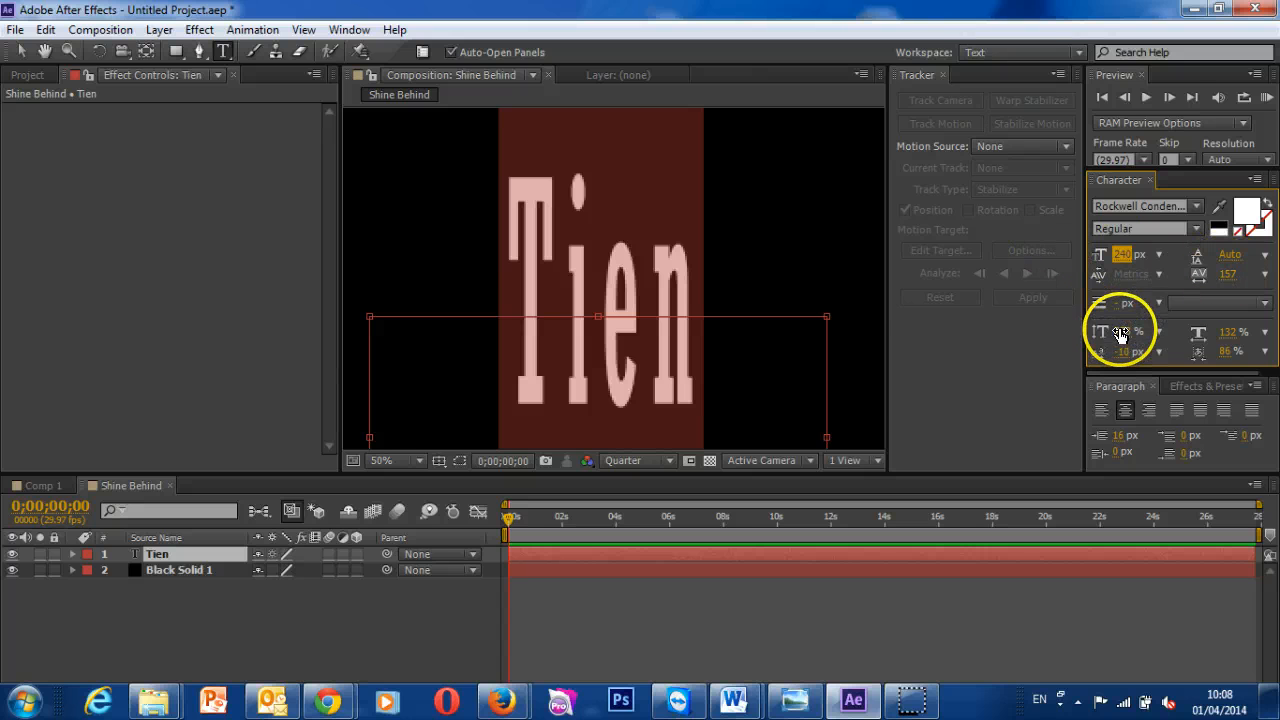
{"action": "left_click_drag", "start_coordinate": [1120, 335], "coordinate": [1275, 334]}
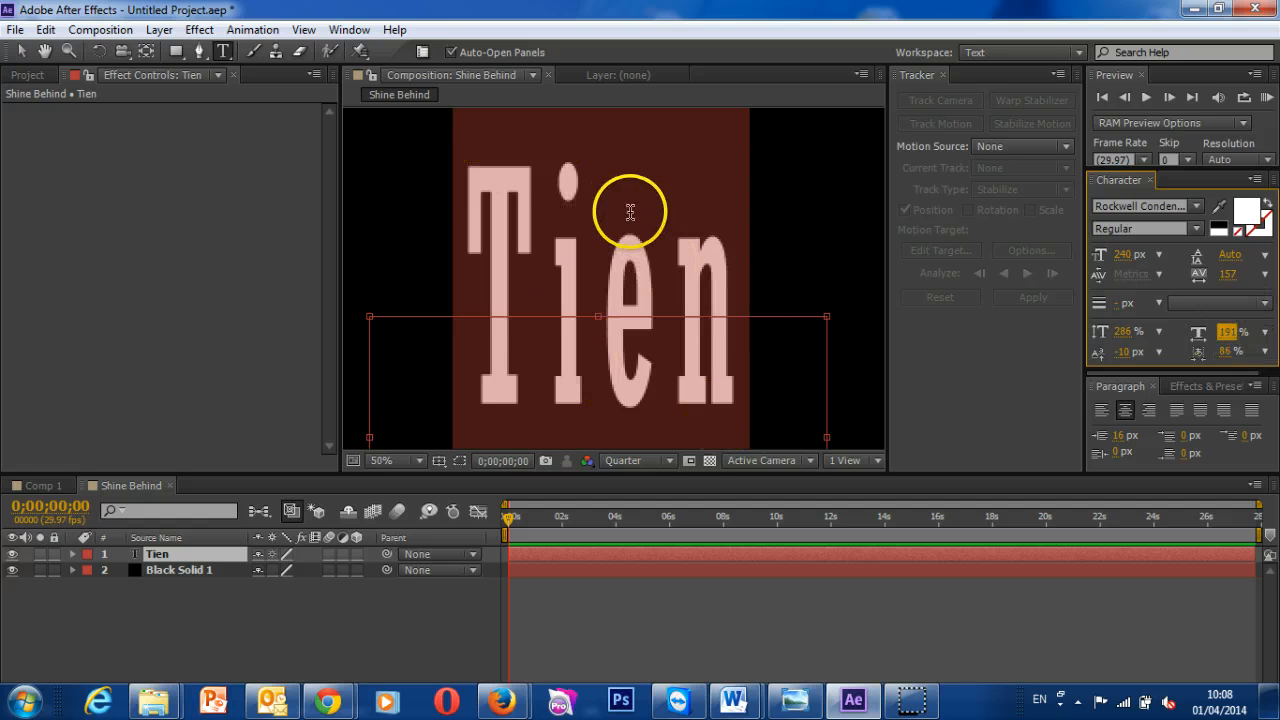
{"action": "key", "text": "comma"}
{"action": "key", "text": "comma"}
{"action": "key", "text": "comma"}
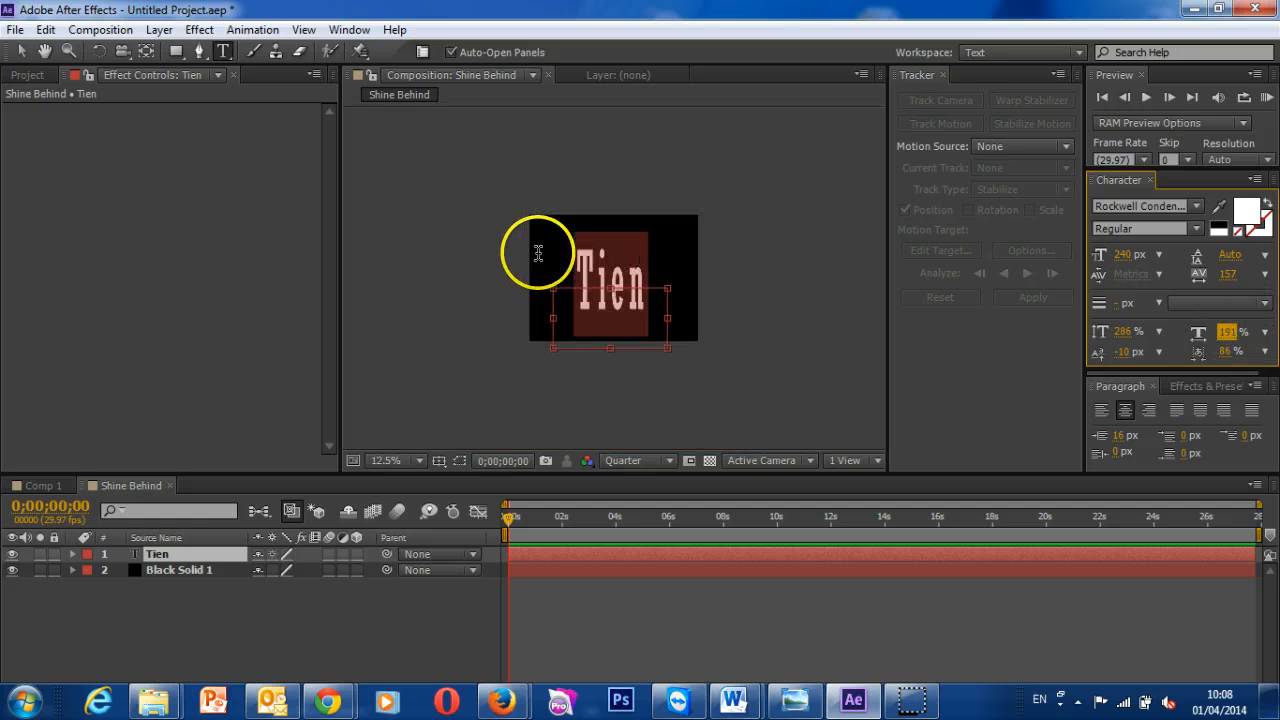
{"action": "key", "text": "period"}
{"action": "key", "text": "period"}
{"action": "key", "text": "comma"}
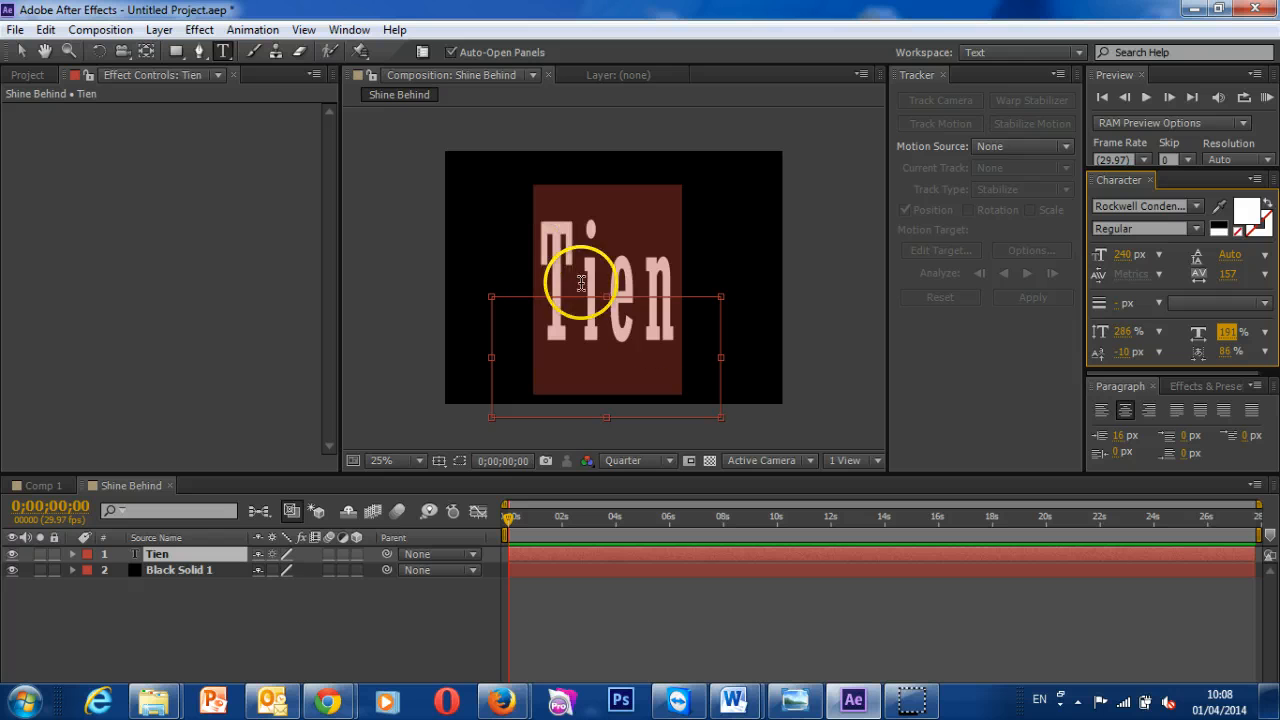
Step: Try the Algerian font on the whole "Tien" text
{"action": "left_click", "coordinate": [640, 279]}
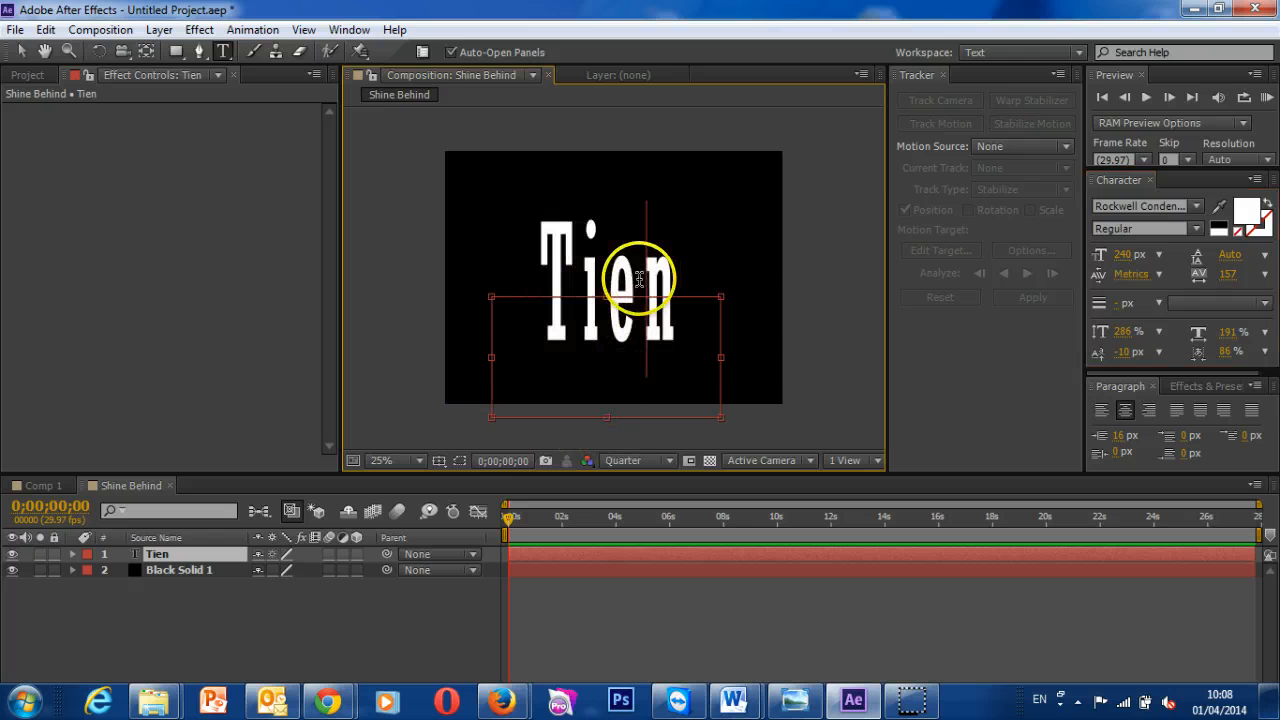
{"action": "double_click", "coordinate": [684, 276]}
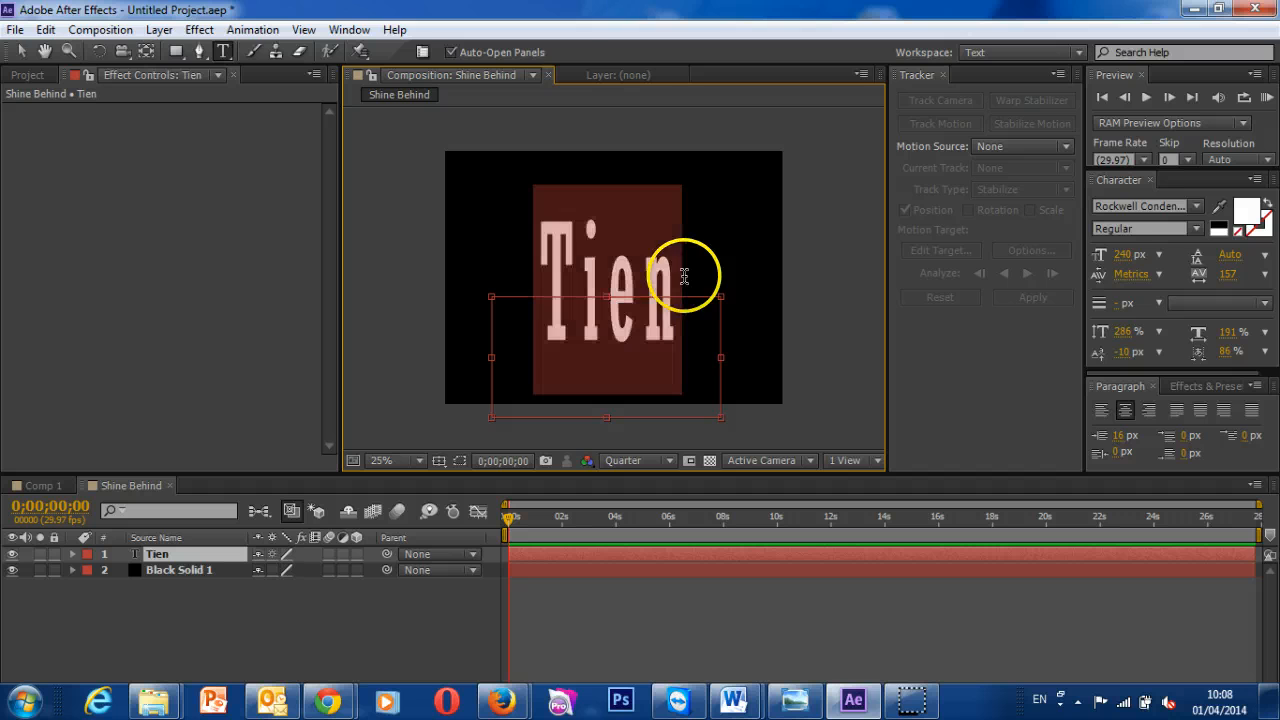
{"action": "left_click", "coordinate": [1172, 206]}
{"action": "left_click", "coordinate": [1196, 206]}
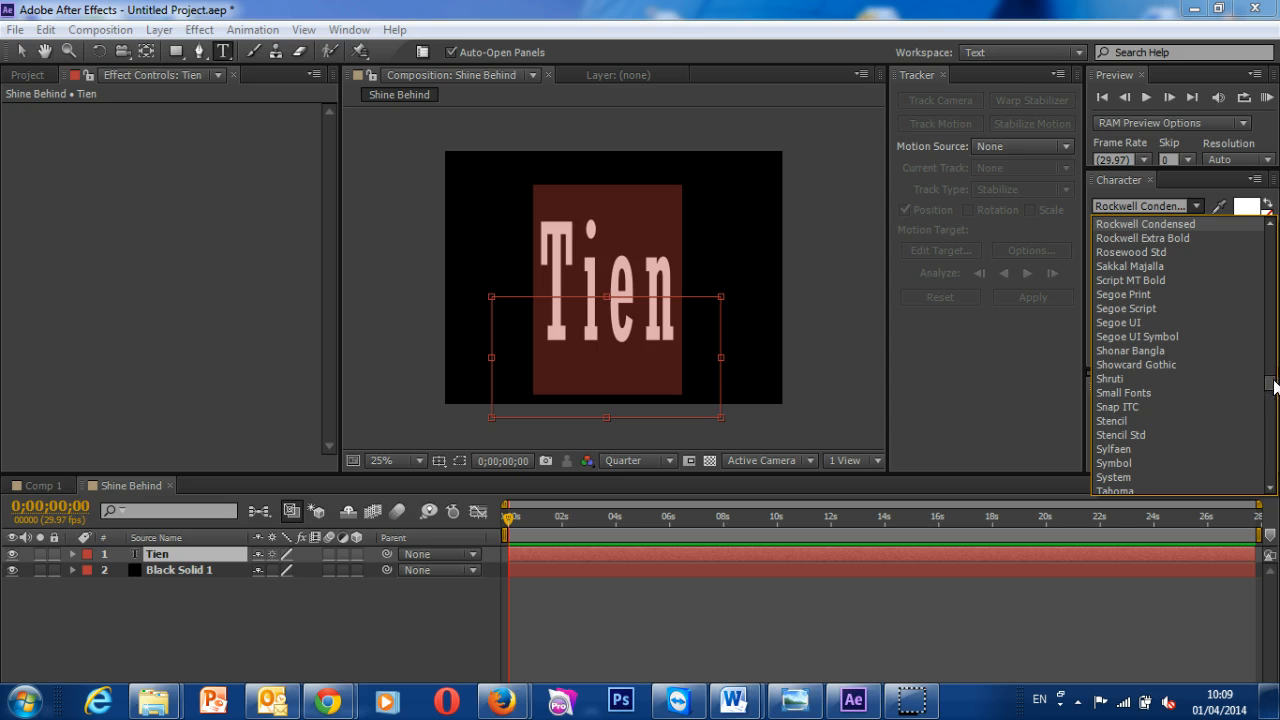
{"action": "left_click_drag", "start_coordinate": [1272, 386], "coordinate": [1272, 240]}
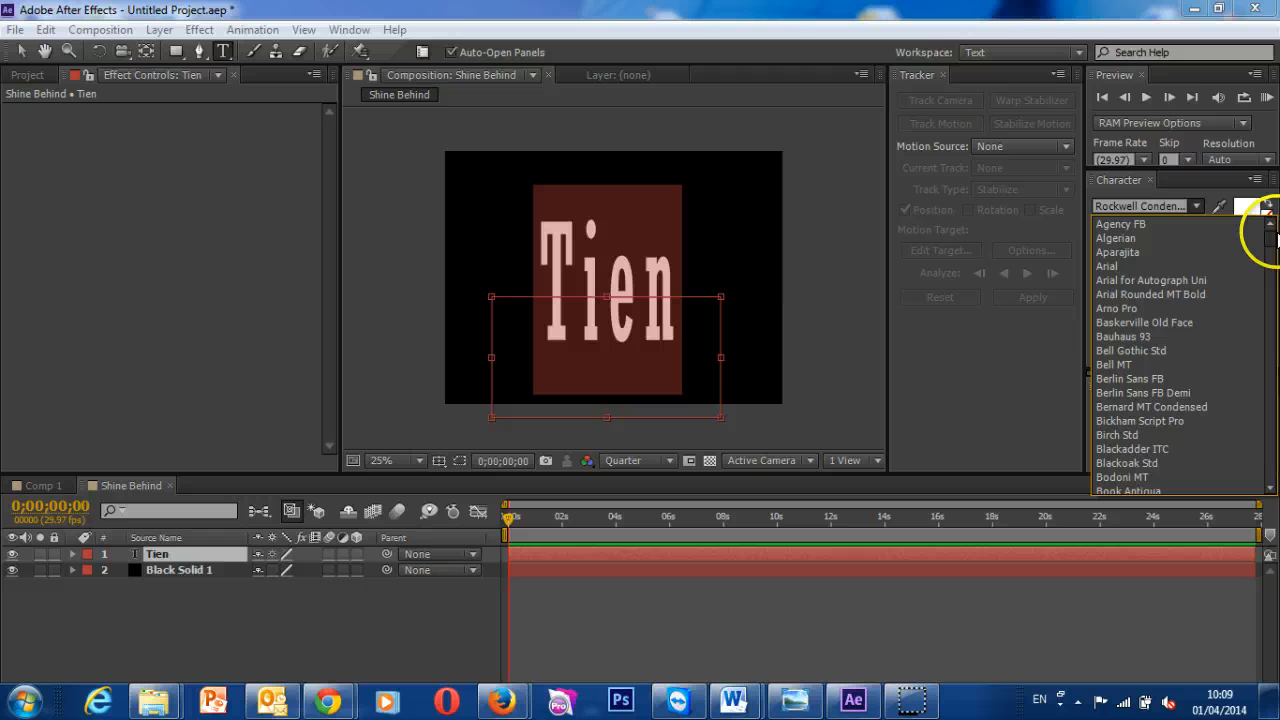
{"action": "left_click", "coordinate": [1124, 239]}
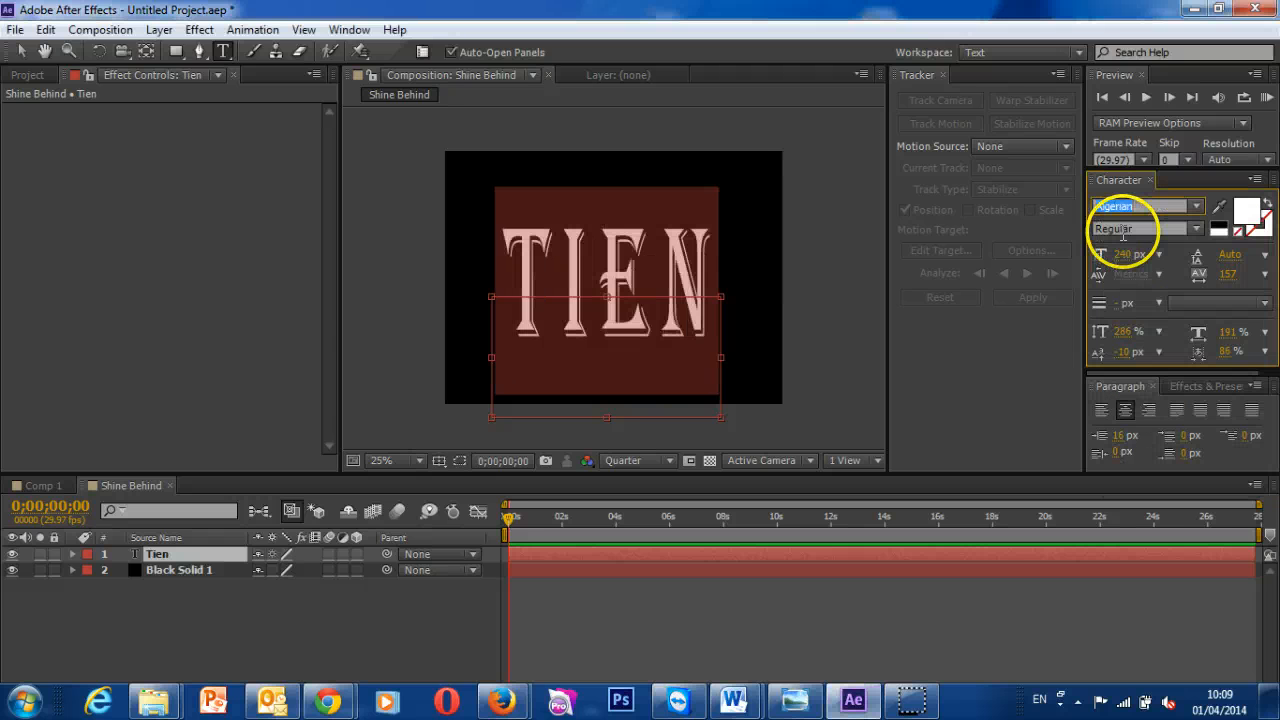
Step: Change the "Tien" text's font to Baskerville Old Face and leave text editing with nothing selected
{"action": "left_click", "coordinate": [1196, 209]}
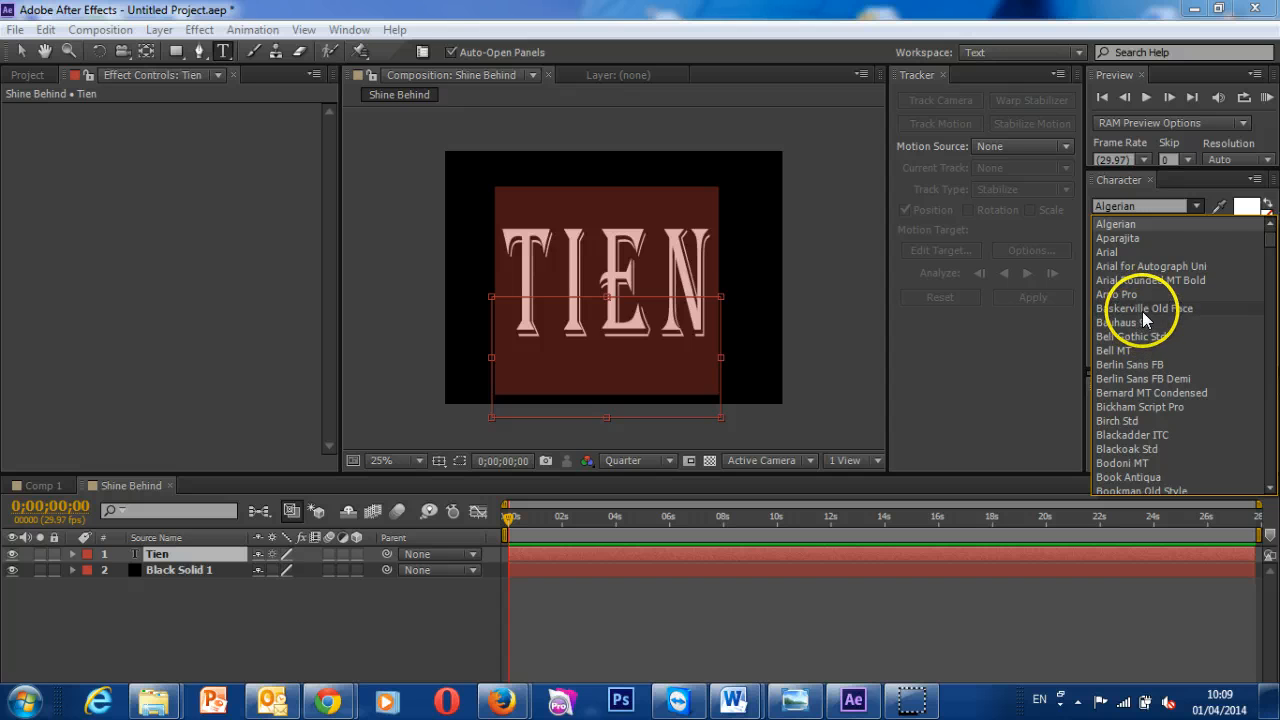
{"action": "left_click", "coordinate": [1144, 310]}
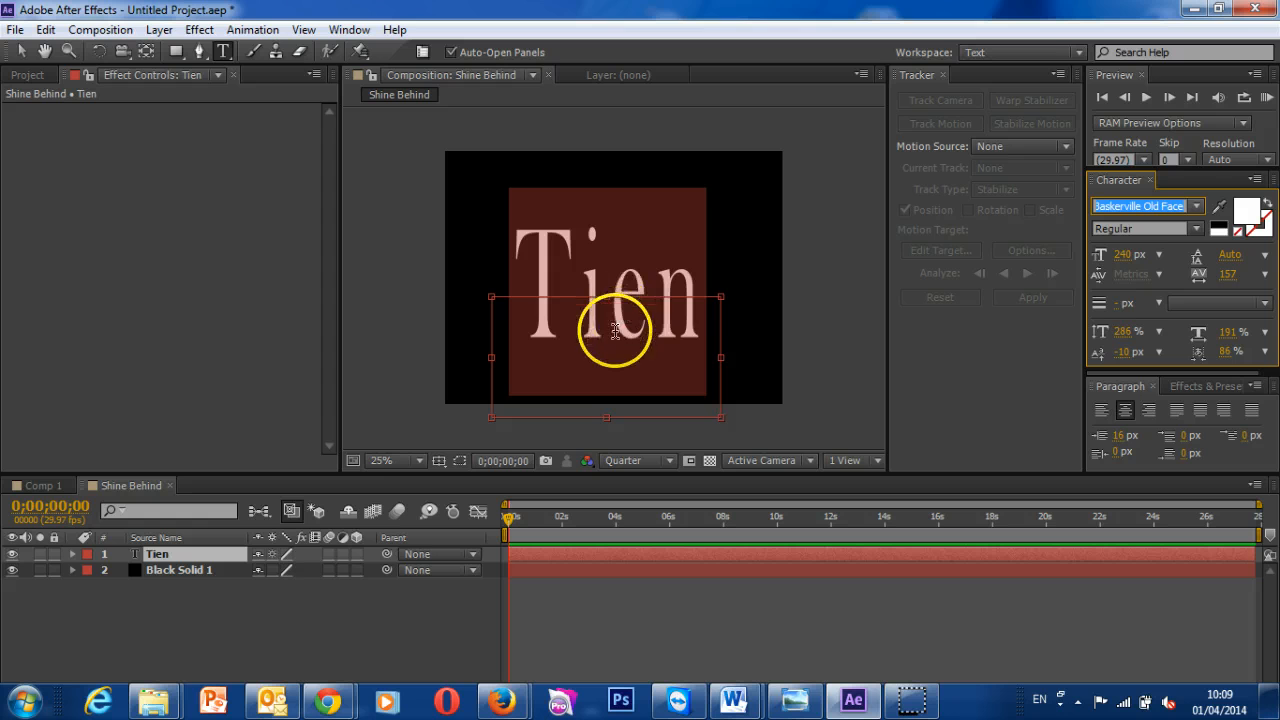
{"action": "left_click", "coordinate": [621, 296]}
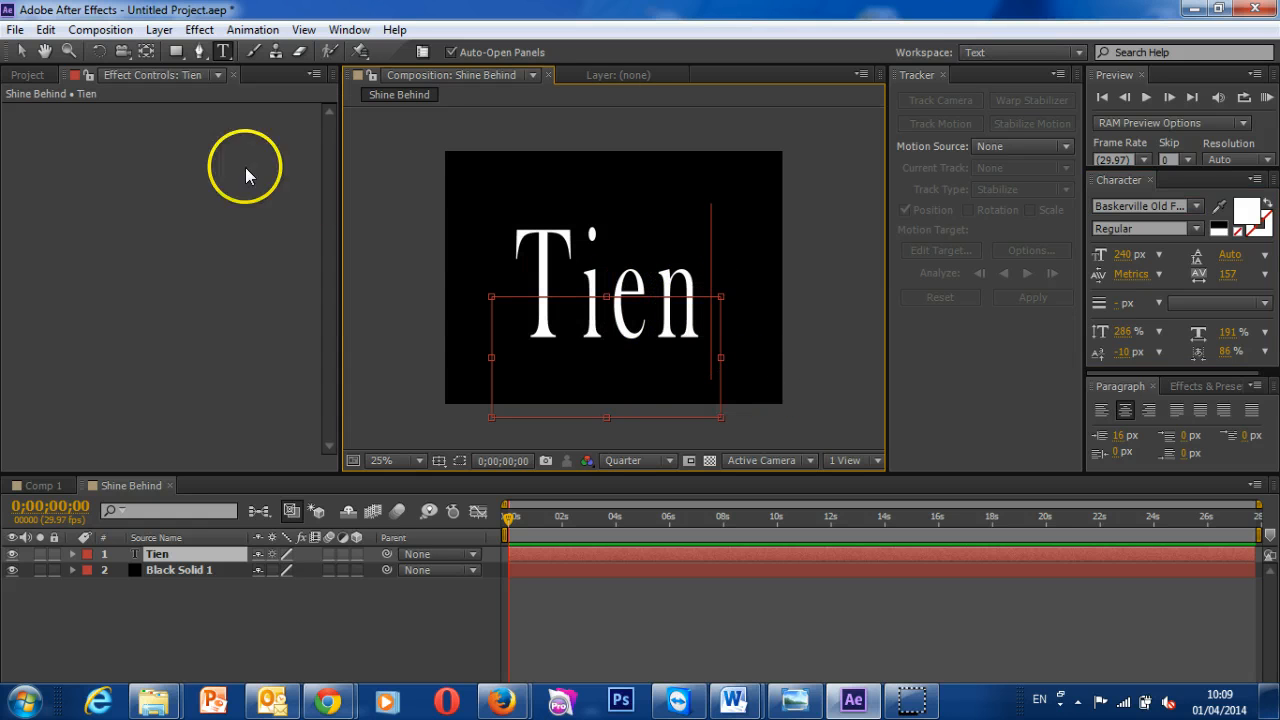
{"action": "left_click", "coordinate": [21, 51]}
{"action": "left_click", "coordinate": [786, 206]}
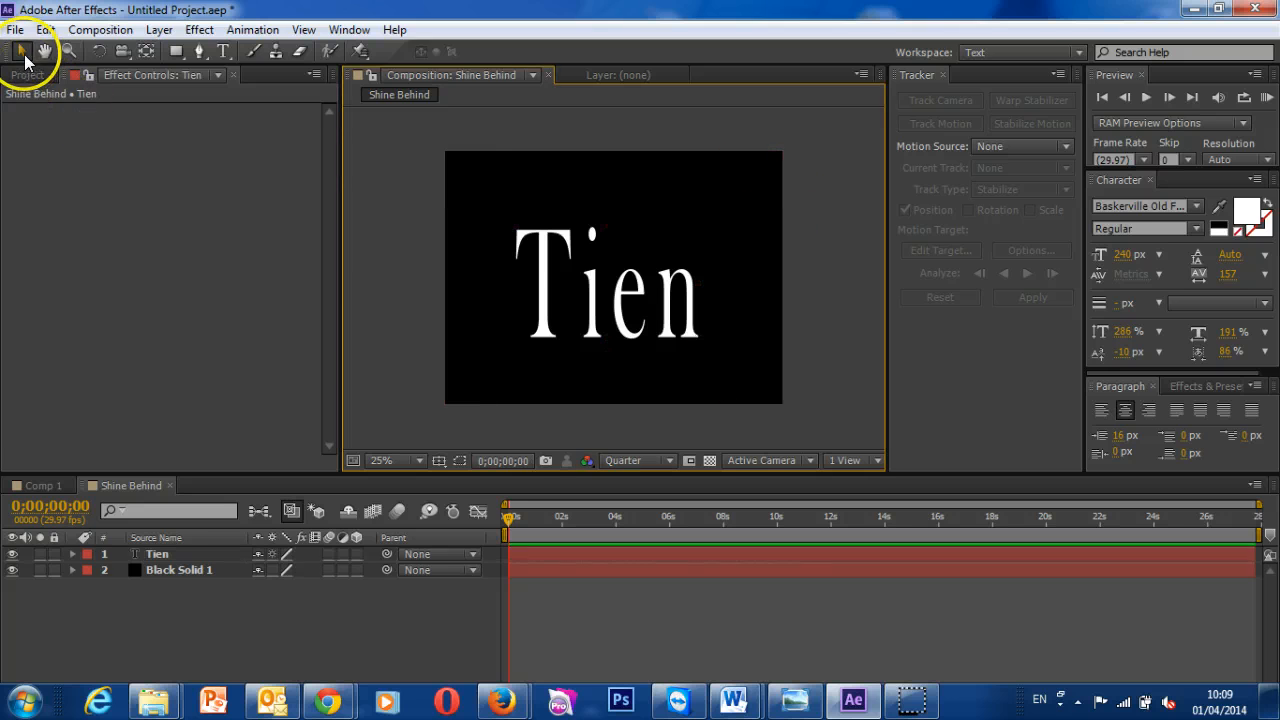
{"action": "left_click", "coordinate": [45, 51]}
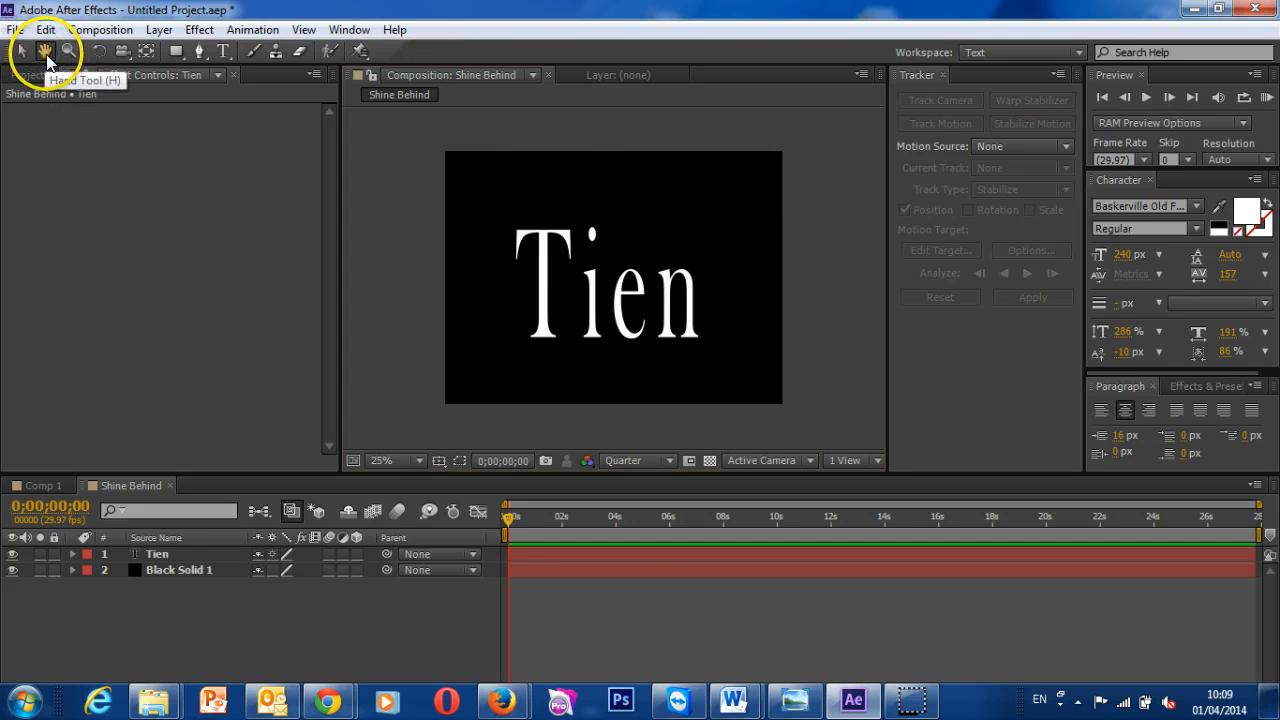
{"action": "left_click_drag", "start_coordinate": [586, 191], "coordinate": [592, 192]}
{"action": "left_click", "coordinate": [71, 51]}
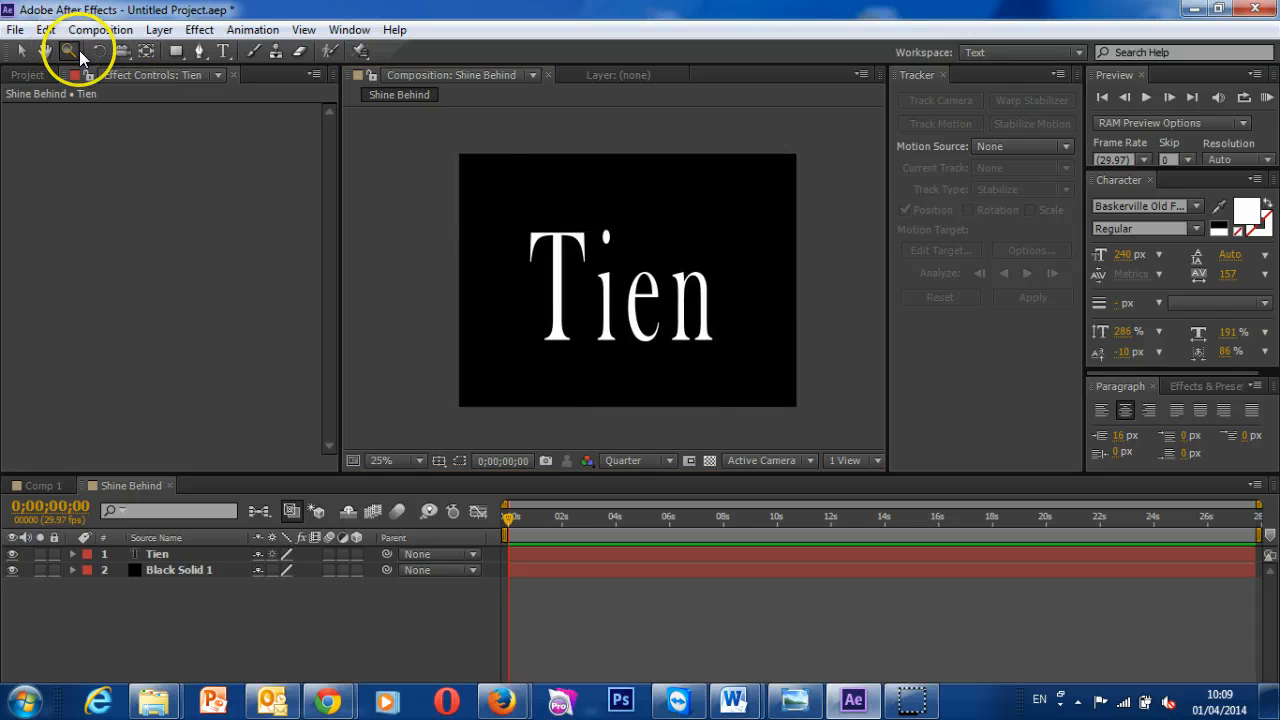
{"action": "left_click", "coordinate": [590, 198]}
{"action": "scroll", "coordinate": [588, 198], "scroll_direction": "down", "scroll_amount": 2}
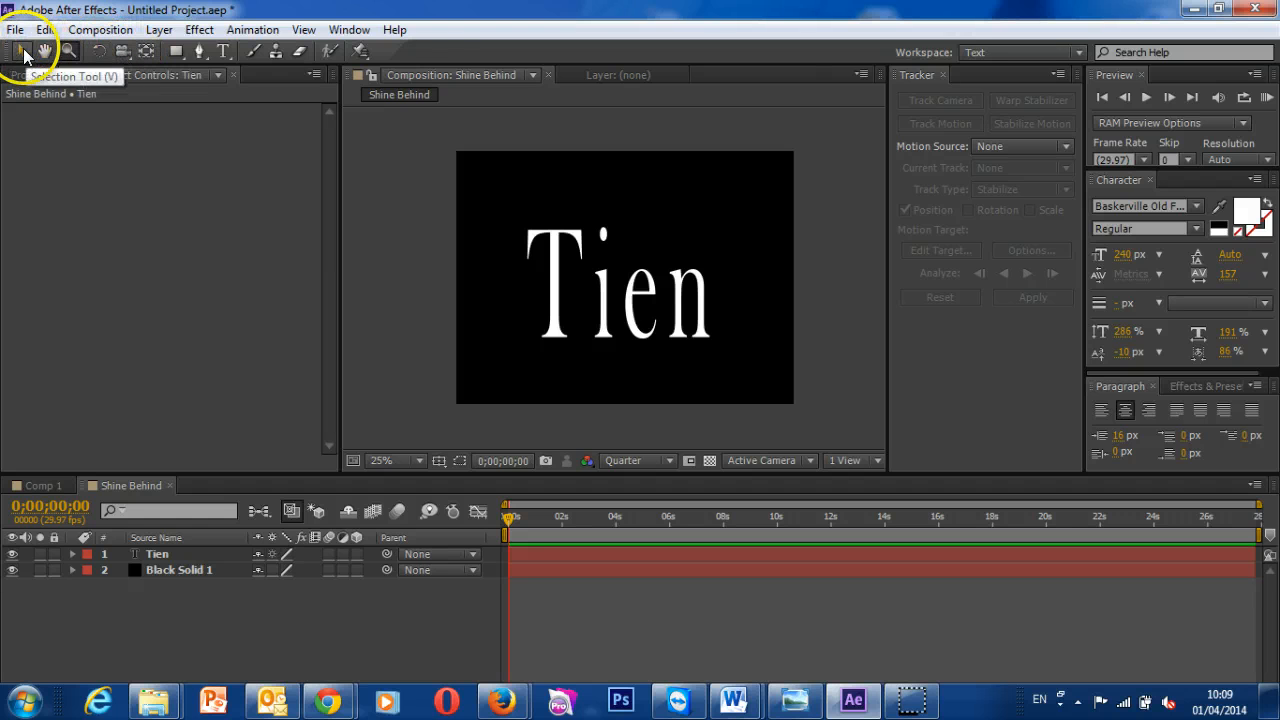
{"action": "left_click", "coordinate": [22, 51]}
{"action": "left_click", "coordinate": [575, 292]}
{"action": "left_click", "coordinate": [220, 55]}
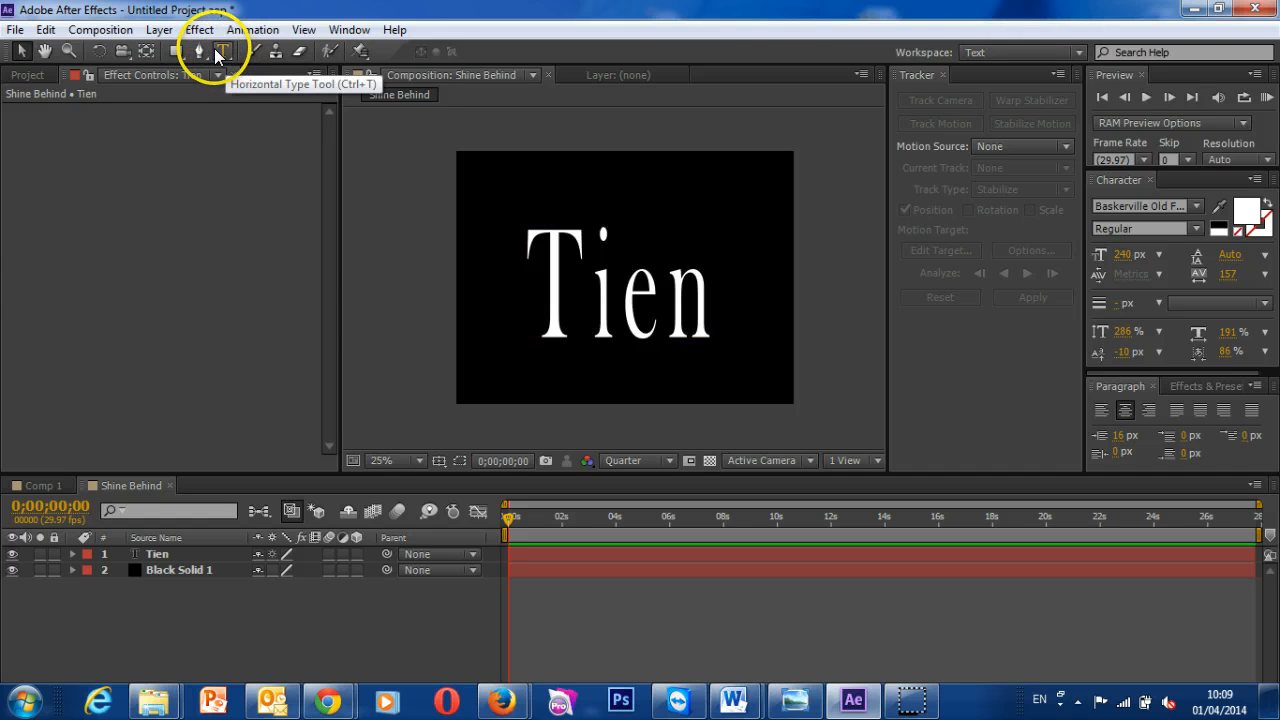
{"action": "left_click", "coordinate": [205, 52]}
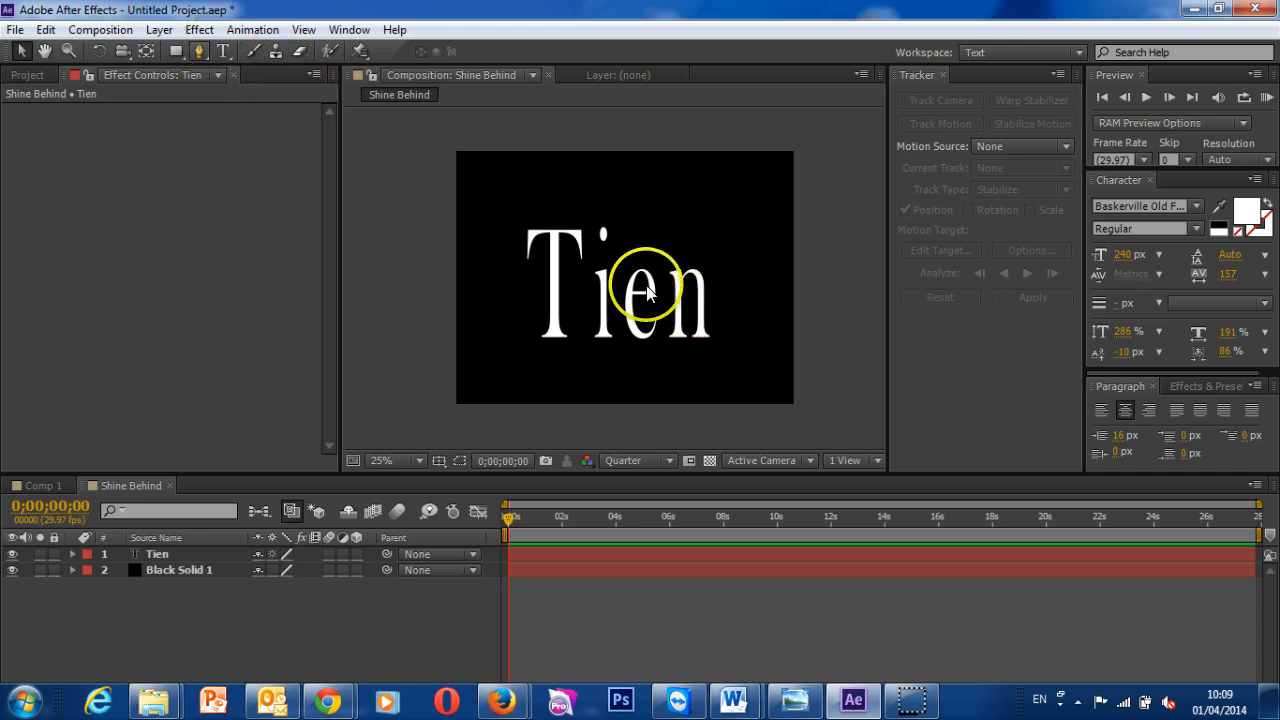
Step: Duplicate the Tien text layer twice so three copies sit above the black solid
{"action": "left_click", "coordinate": [178, 555]}
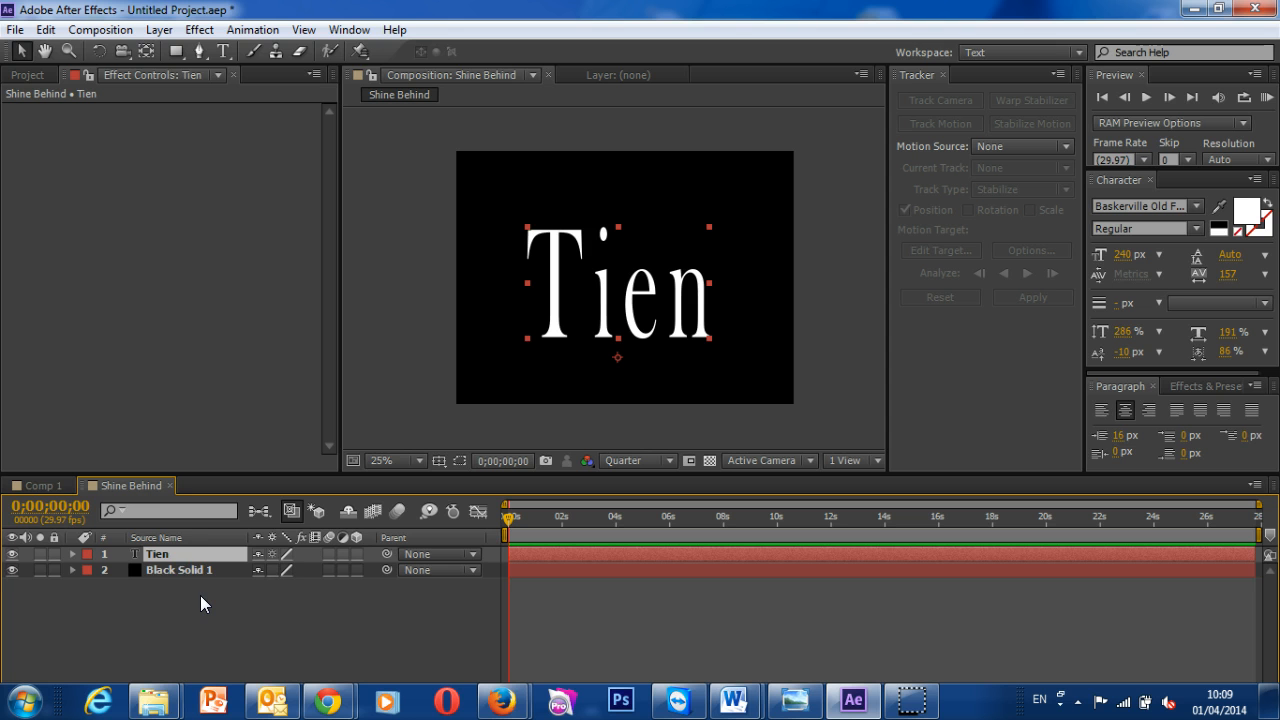
{"action": "key", "text": "ctrl+d"}
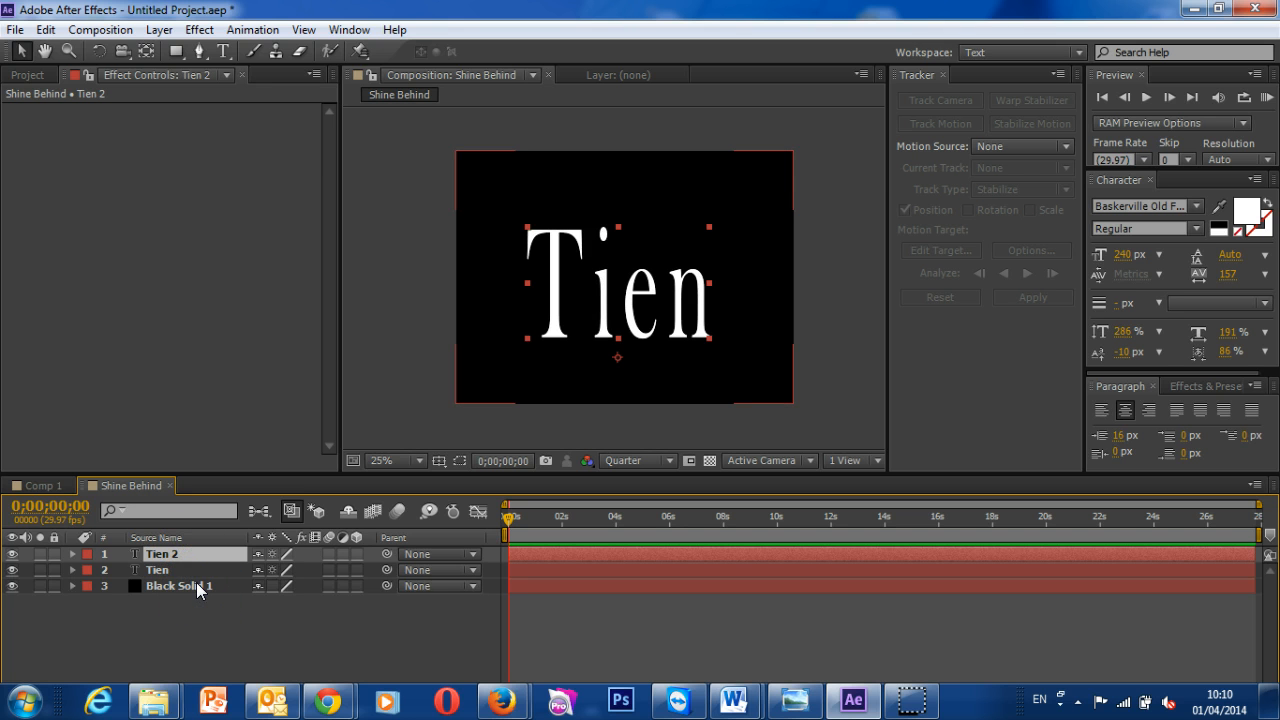
{"action": "key", "text": "ctrl+d"}
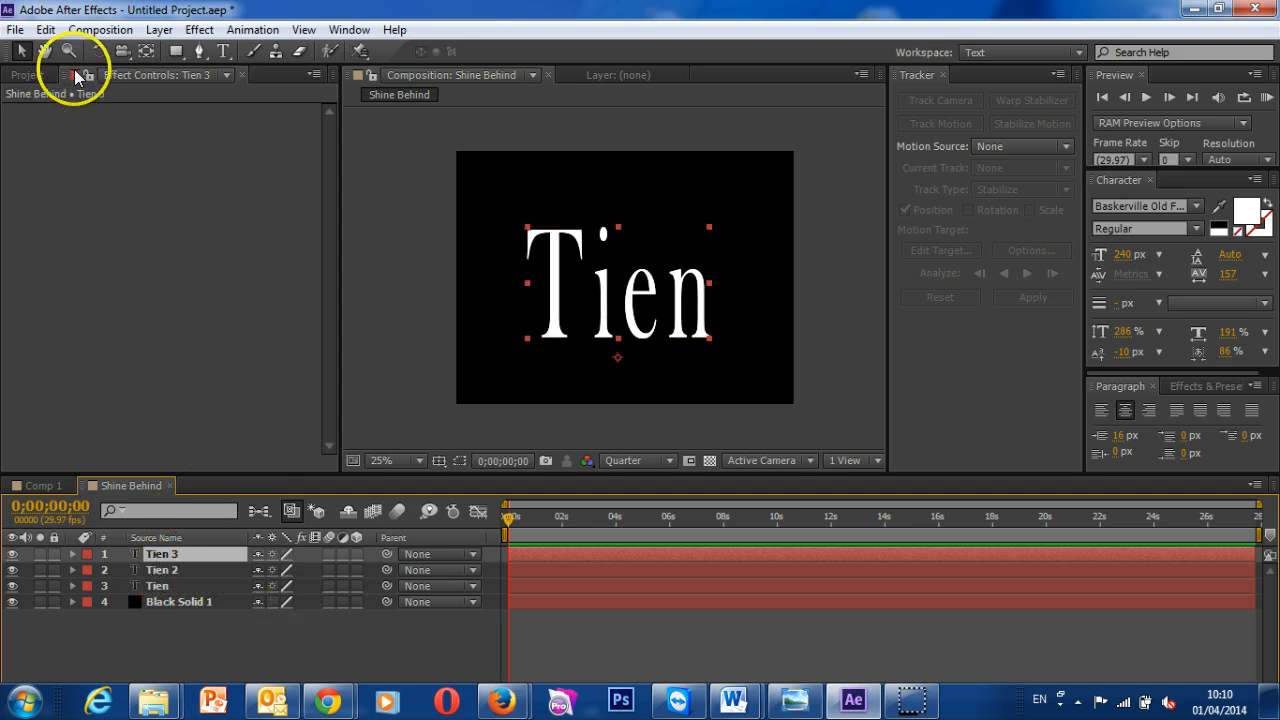
{"action": "left_click", "coordinate": [47, 30]}
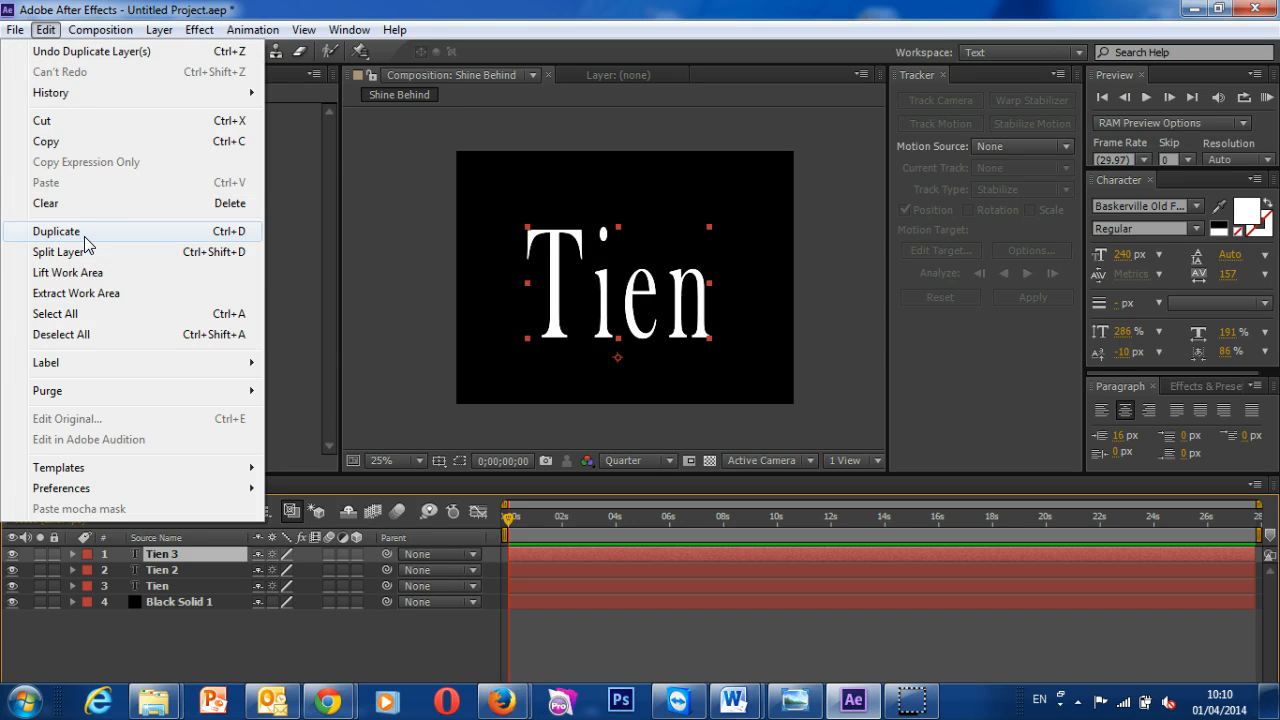
{"action": "left_click", "coordinate": [44, 32]}
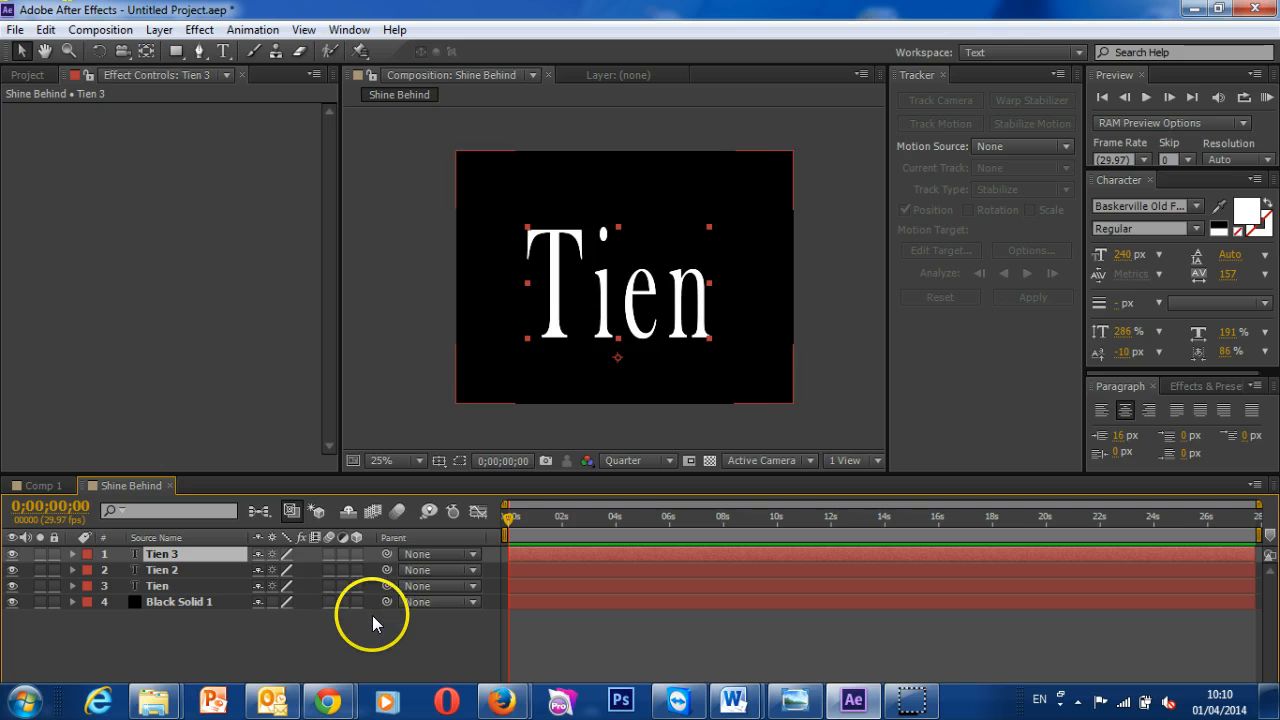
Step: Apply the CC Radial Fast Blur and Fast Blur effects together to the Tien 2 layer
{"action": "left_click", "coordinate": [194, 568]}
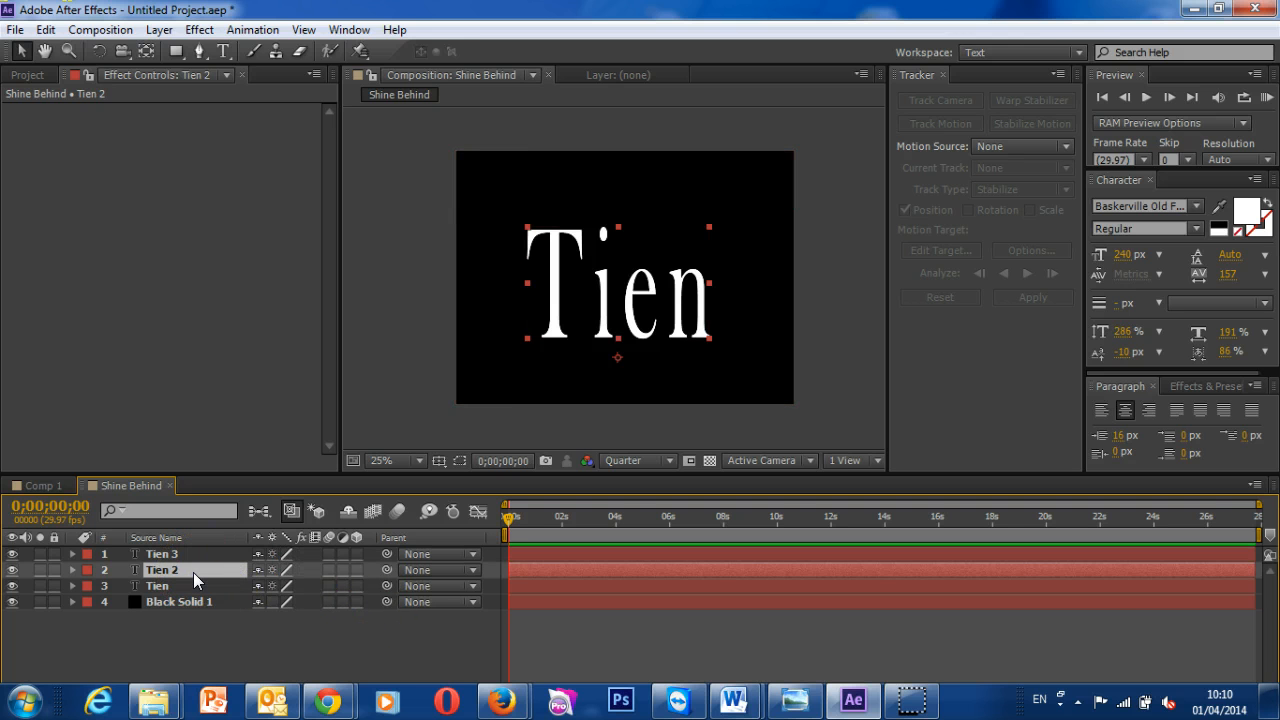
{"action": "left_click", "coordinate": [1209, 389]}
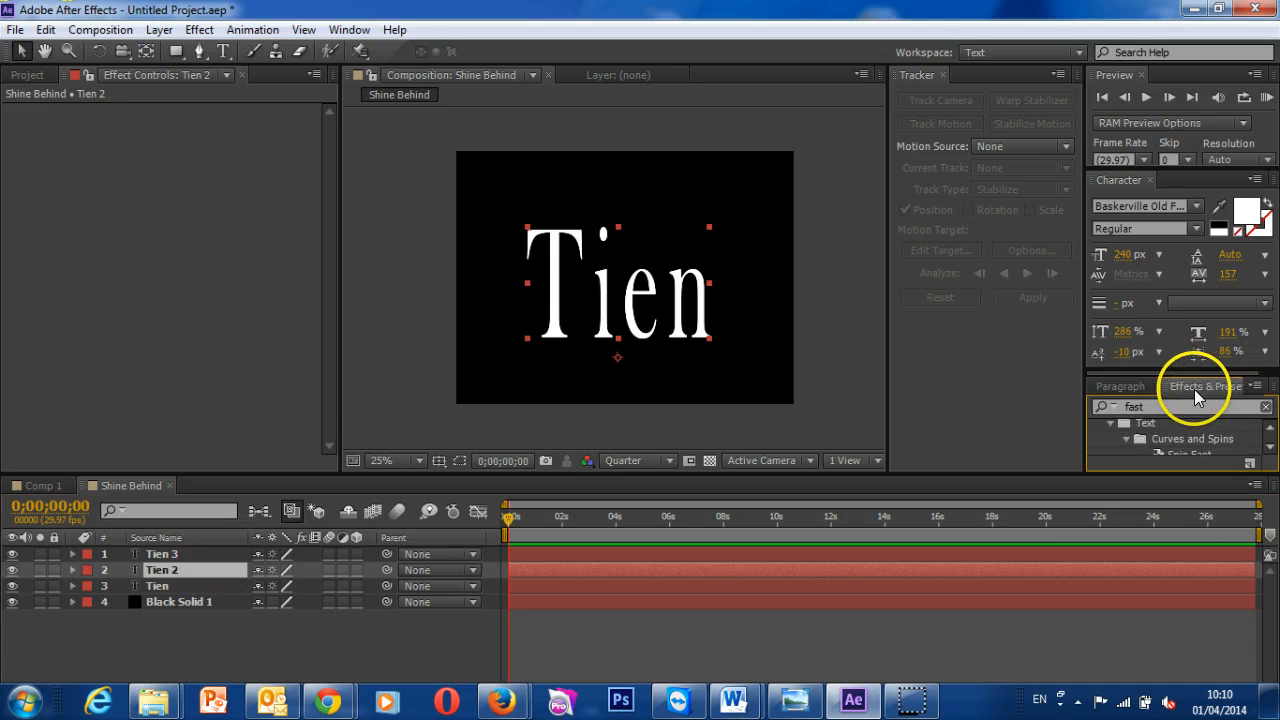
{"action": "left_click", "coordinate": [1270, 455]}
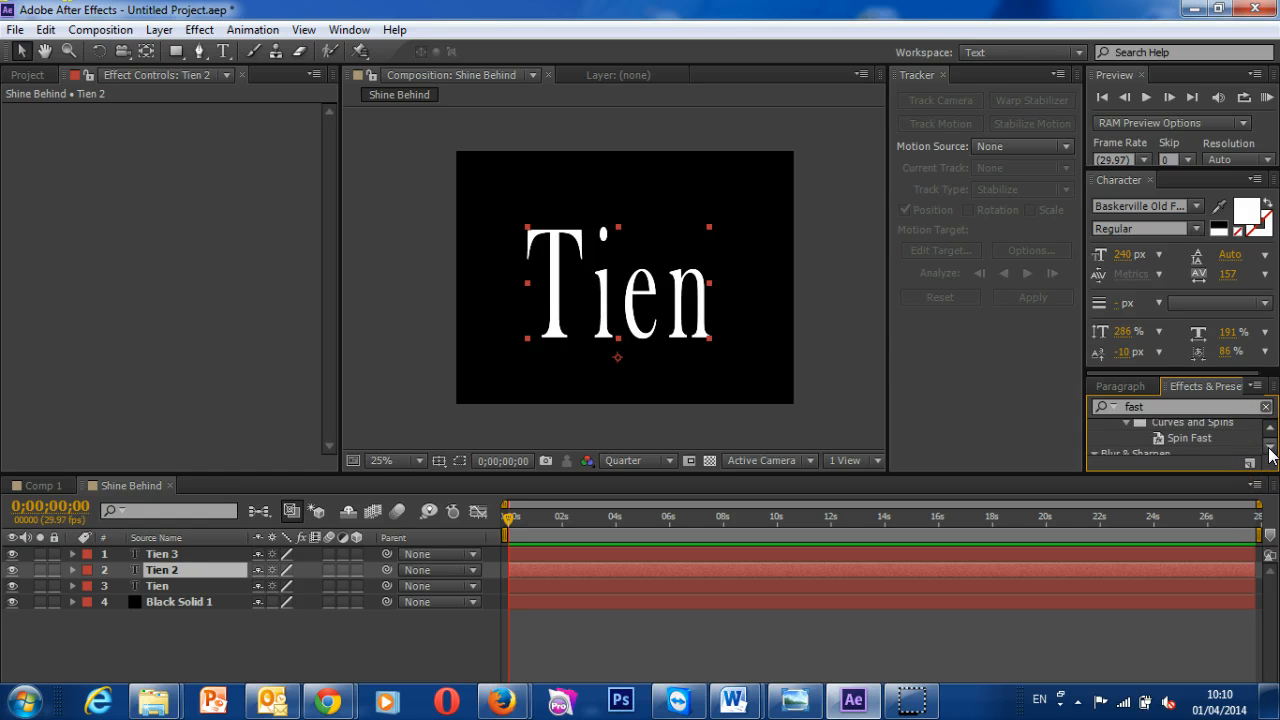
{"action": "left_click", "coordinate": [1270, 455]}
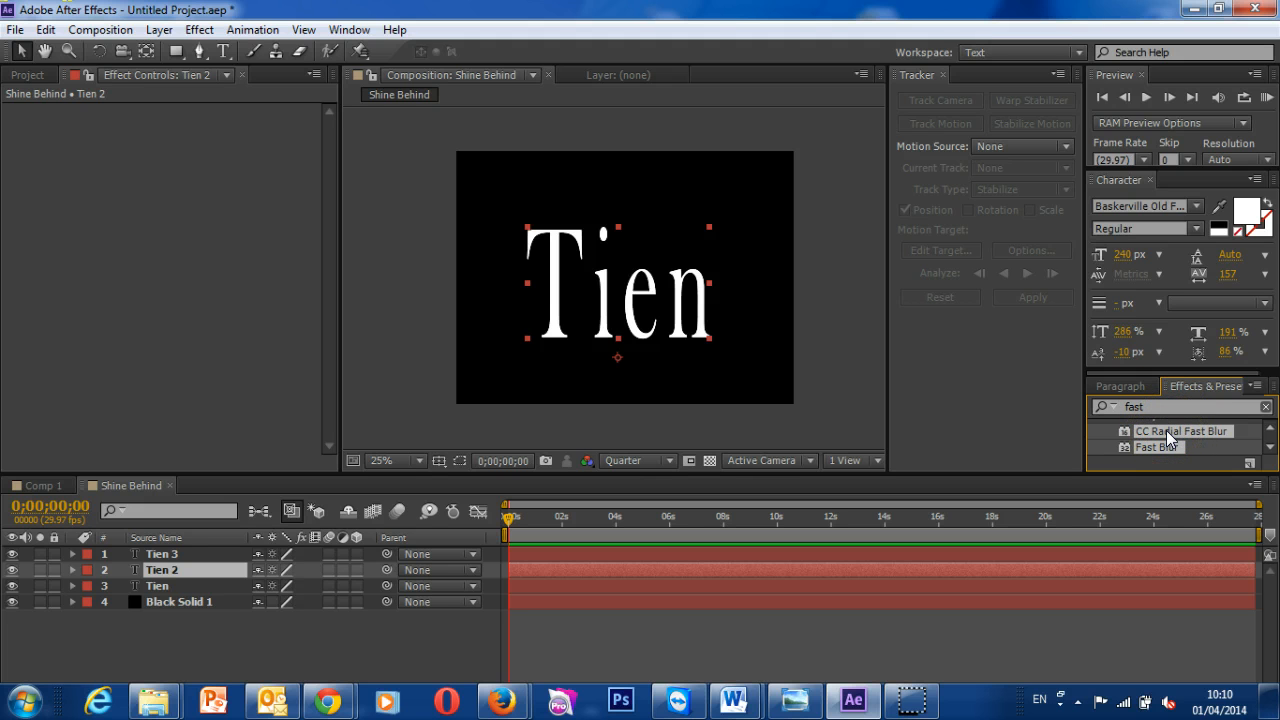
{"action": "left_click_drag", "start_coordinate": [1166, 430], "coordinate": [597, 573]}
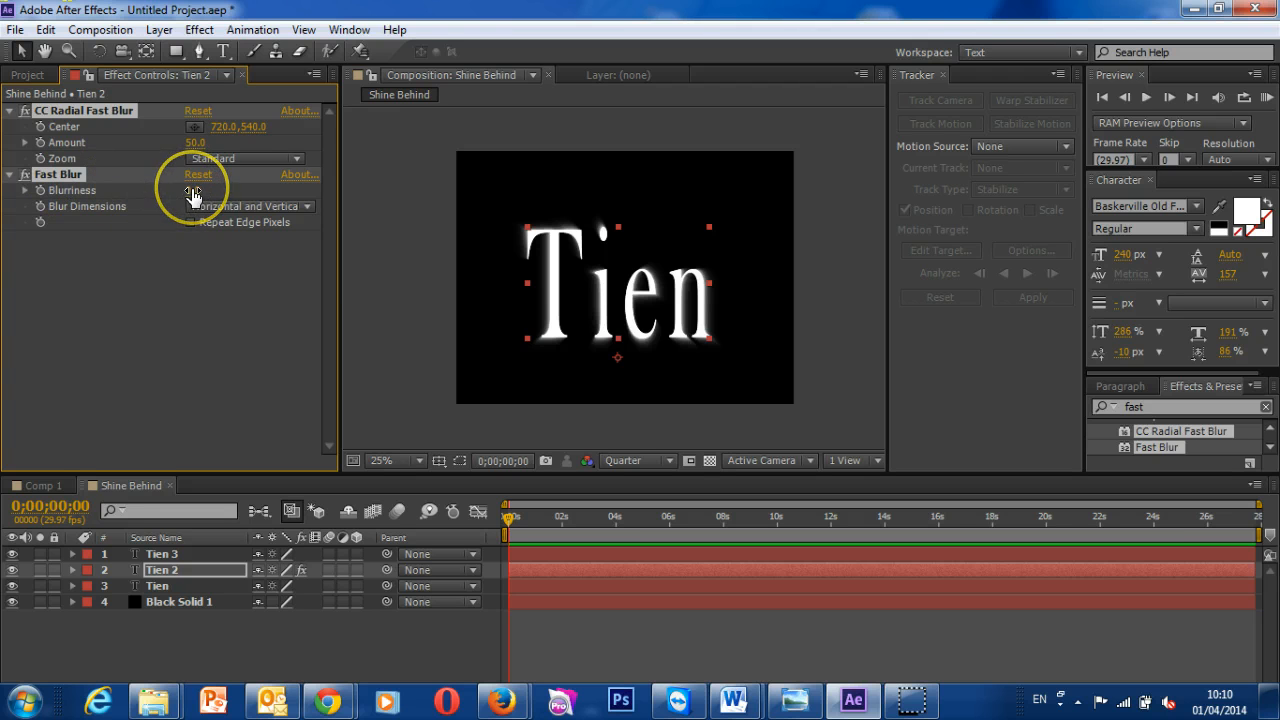
Step: Set Tien 2's Fast Blur Blurriness to 55 and move CC Radial Fast Blur below Fast Blur in the effect order
{"action": "left_click_drag", "start_coordinate": [193, 191], "coordinate": [192, 194]}
{"action": "left_click_drag", "start_coordinate": [316, 205], "coordinate": [247, 226]}
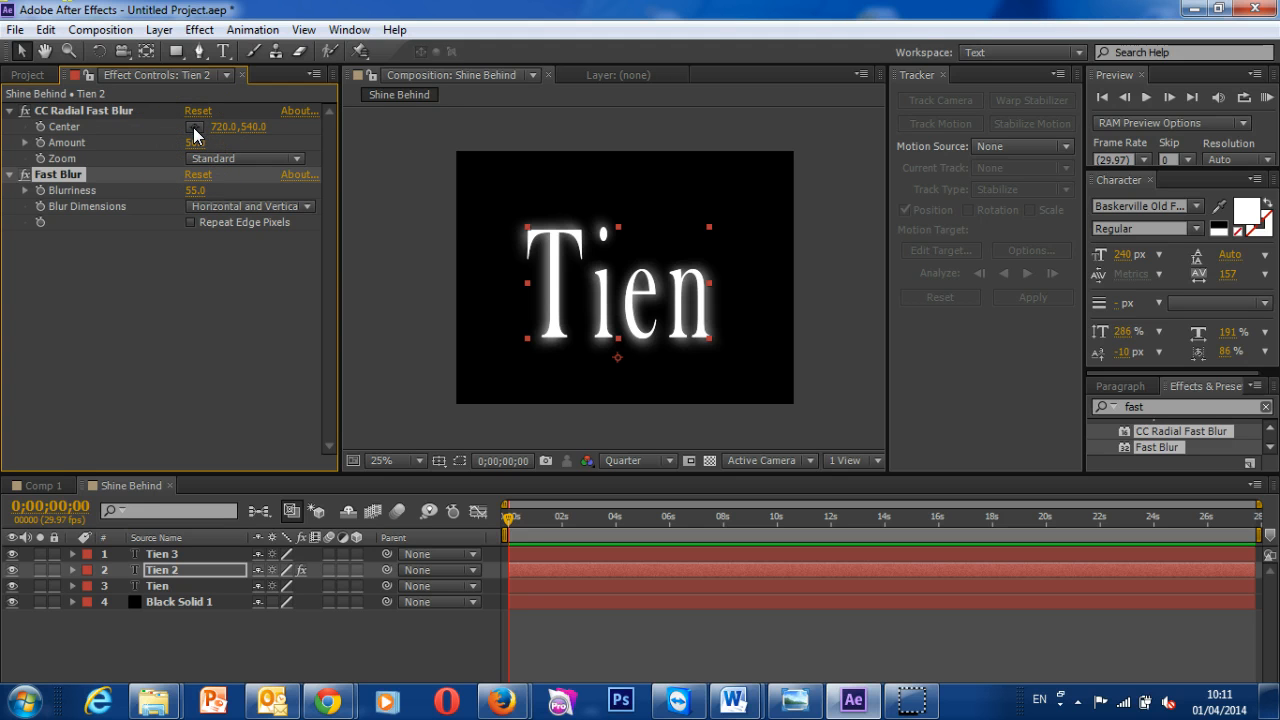
{"action": "left_click_drag", "start_coordinate": [116, 107], "coordinate": [124, 238]}
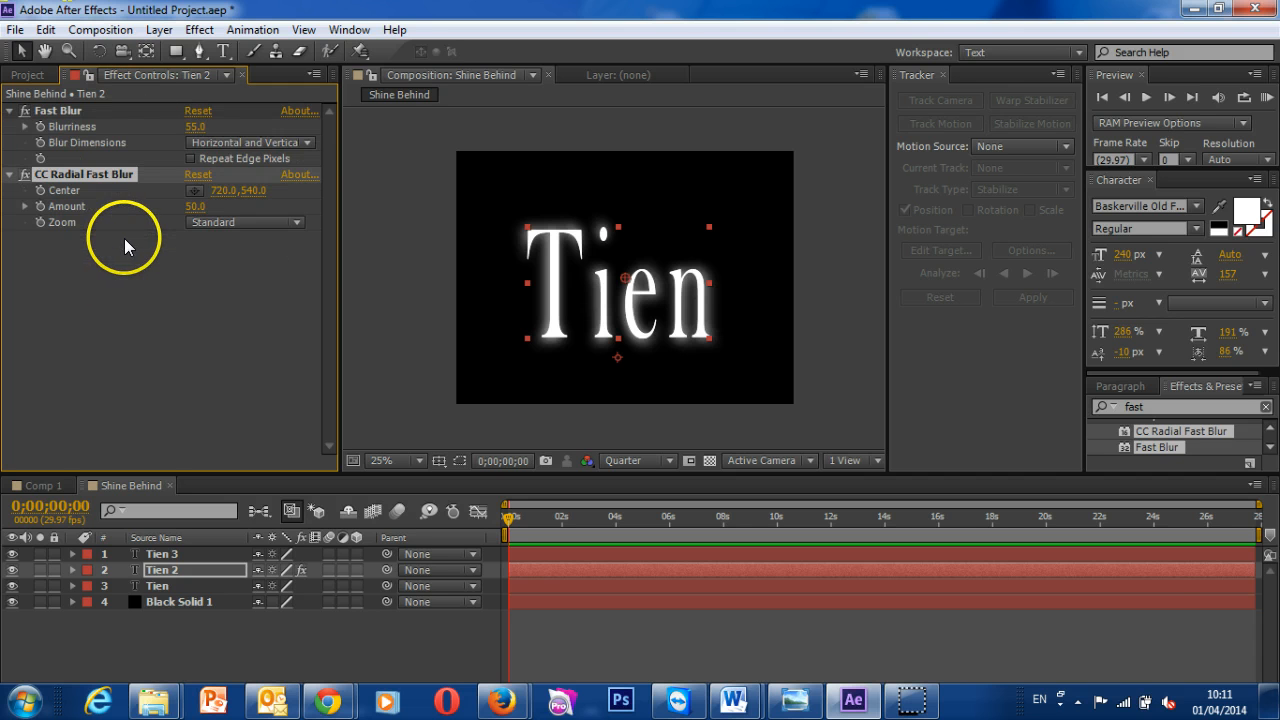
Step: Place the CC Radial Fast Blur Center at the text's left edge, about 300, 604, and keyframe it at 0 seconds
{"action": "left_click", "coordinate": [193, 189]}
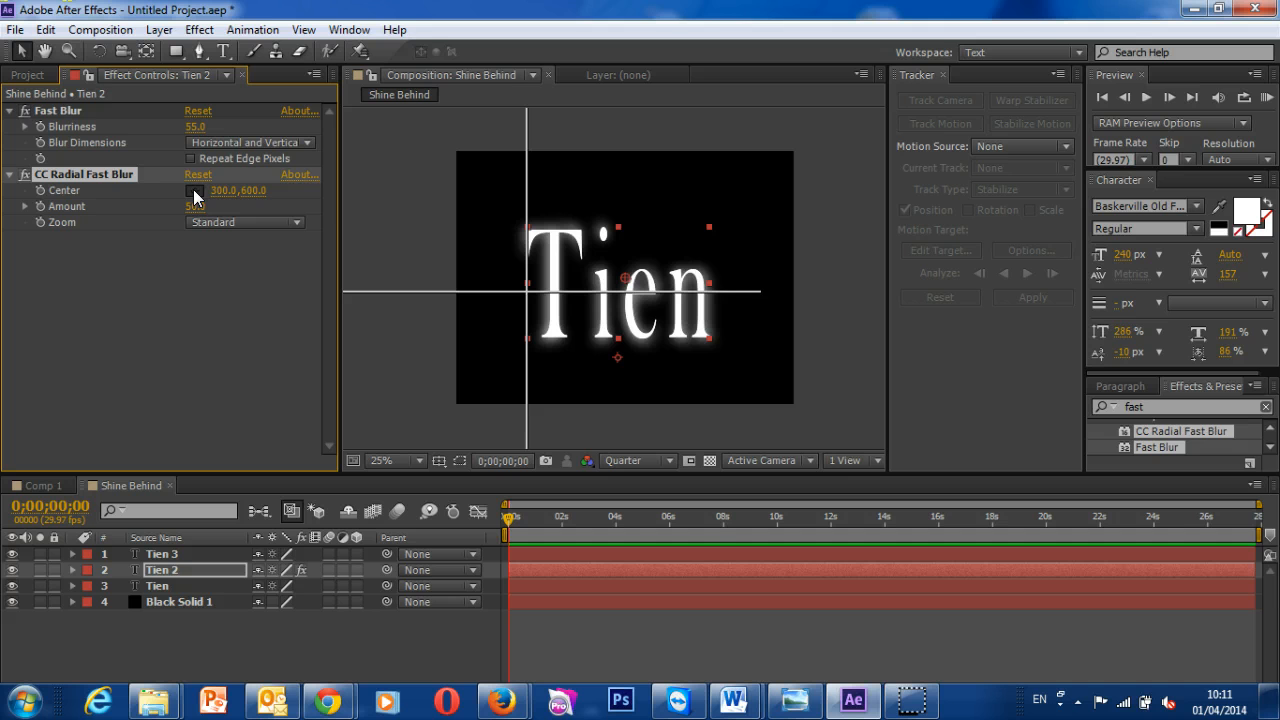
{"action": "left_click", "coordinate": [526, 292]}
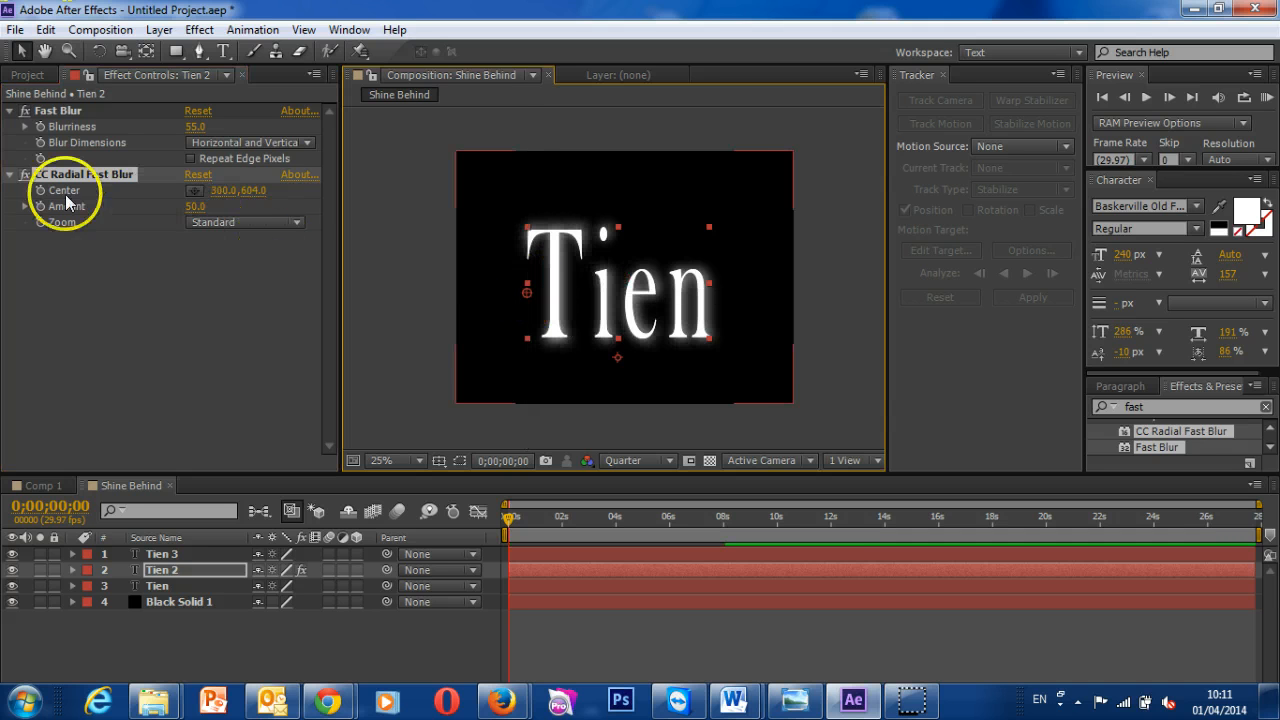
{"action": "left_click", "coordinate": [41, 191]}
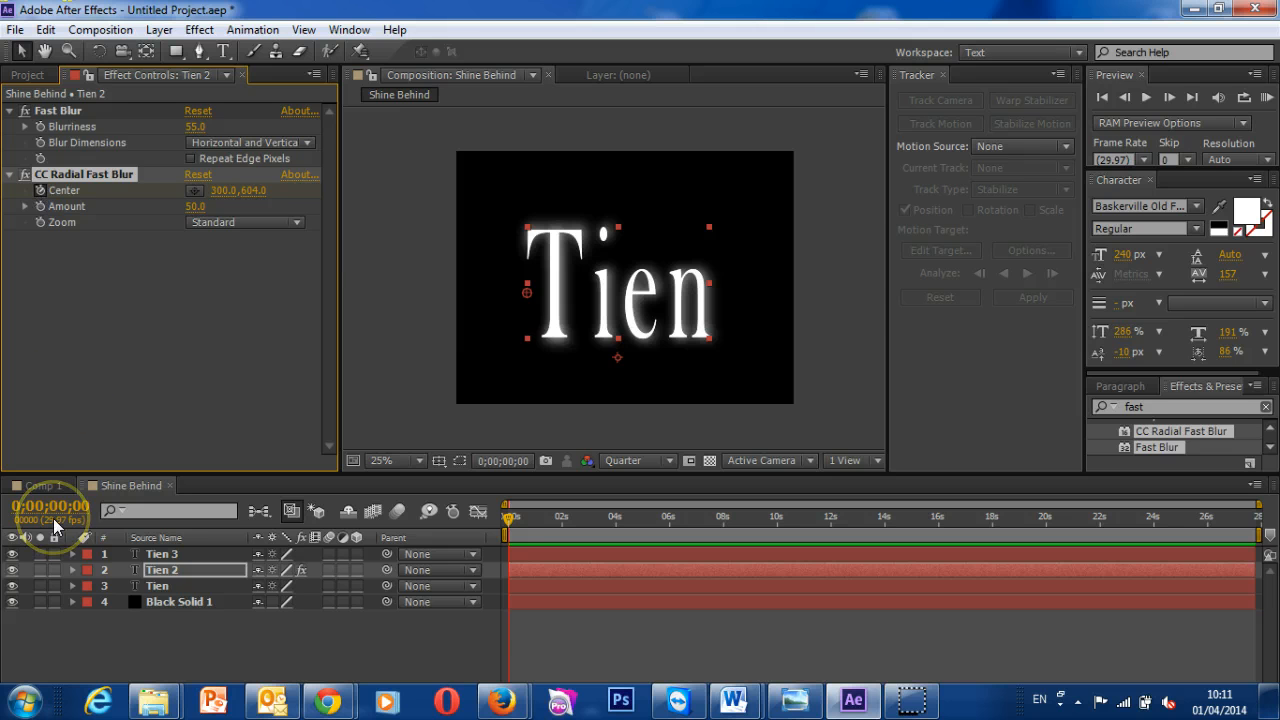
Step: Expand Tien 2's CC Radial Fast Blur properties in the timeline and keyframe its Amount at 70 at 0 seconds
{"action": "left_click", "coordinate": [72, 570]}
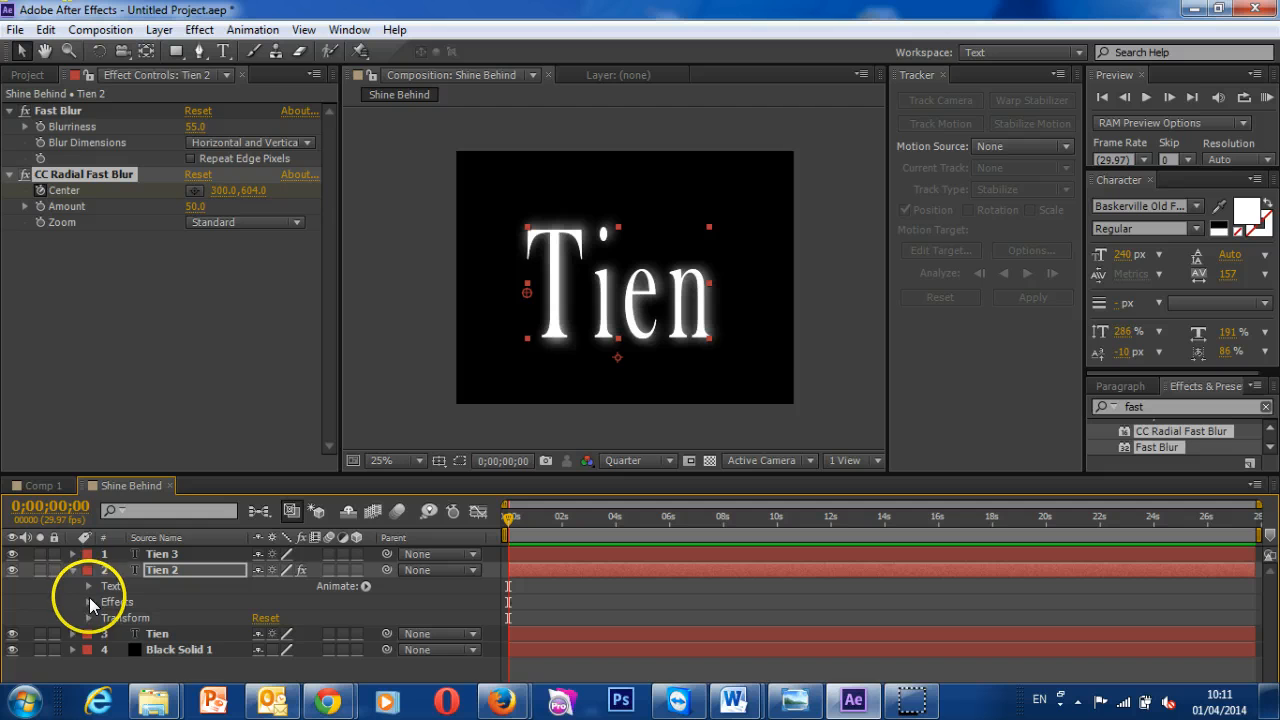
{"action": "left_click", "coordinate": [90, 602]}
{"action": "left_click", "coordinate": [130, 634]}
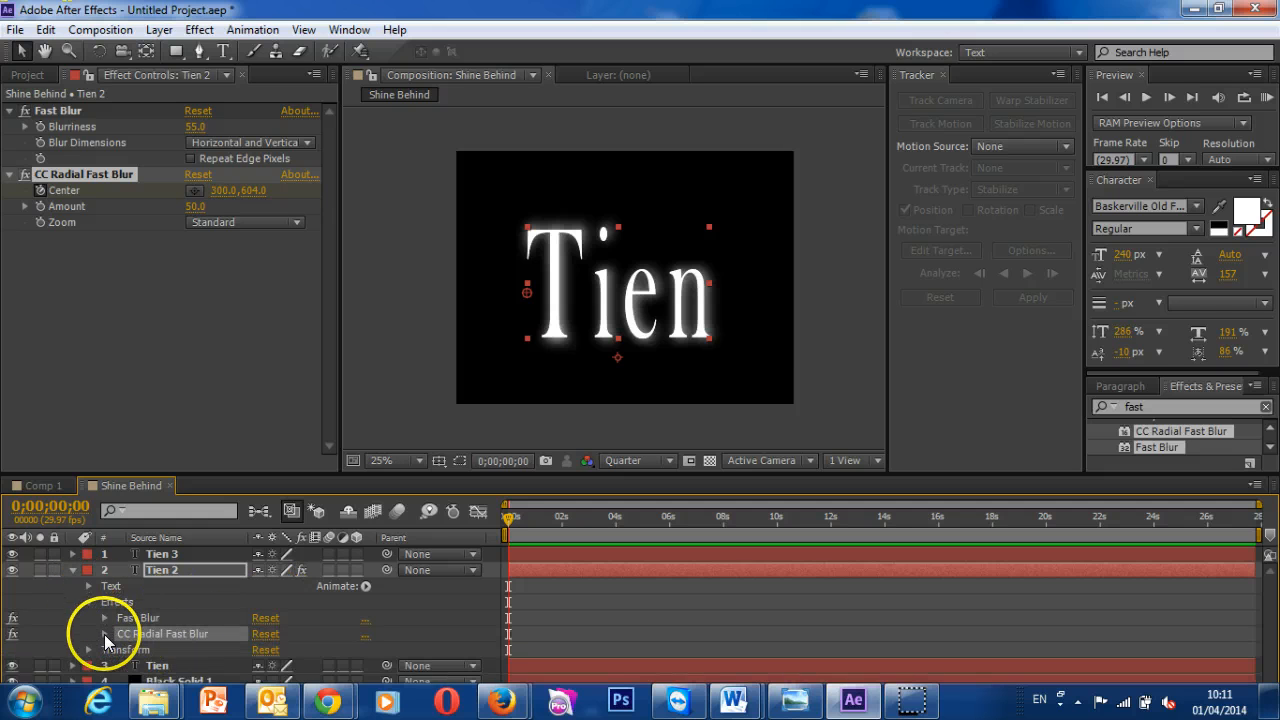
{"action": "left_click", "coordinate": [104, 633]}
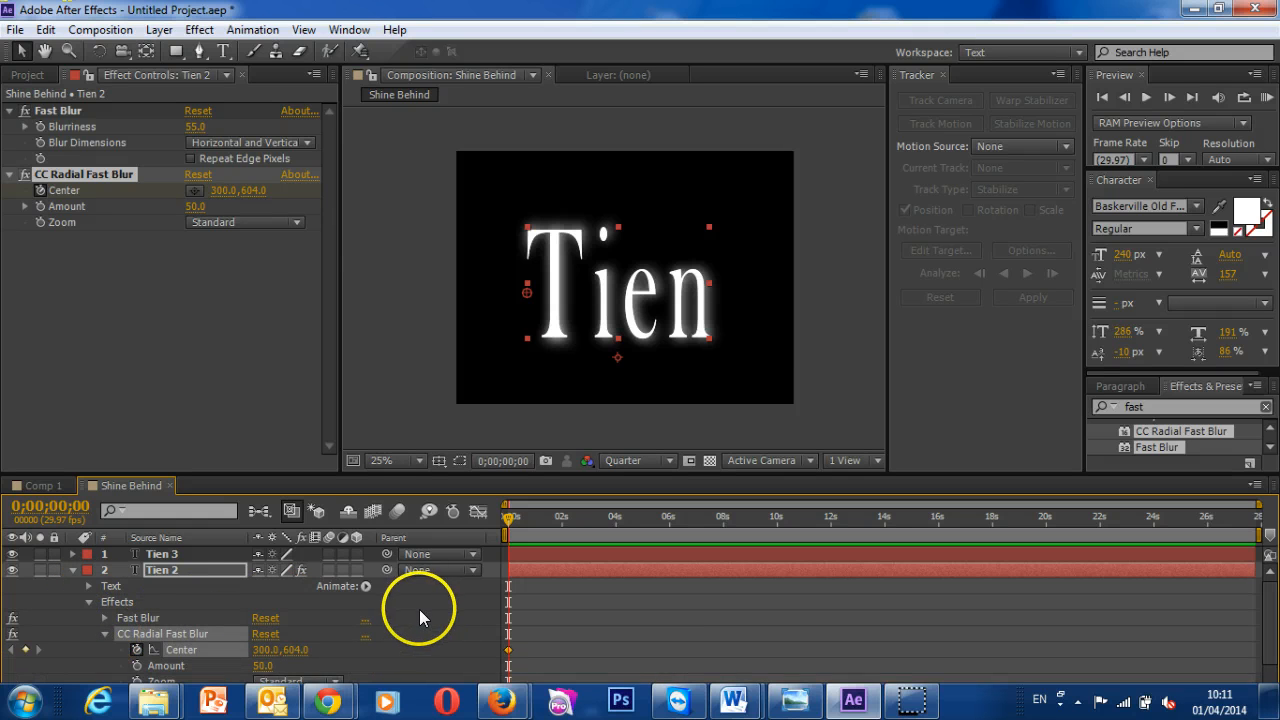
{"action": "scroll", "coordinate": [419, 609], "scroll_direction": "down", "scroll_amount": 2}
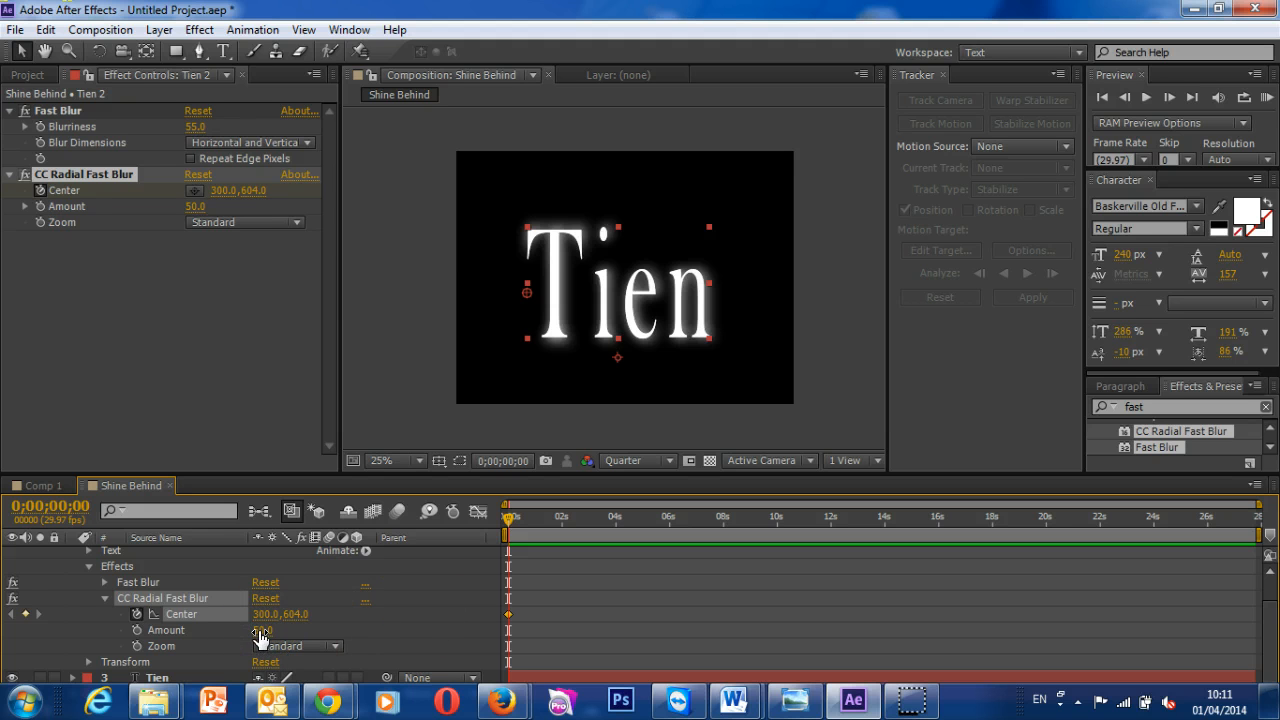
{"action": "left_click", "coordinate": [137, 630]}
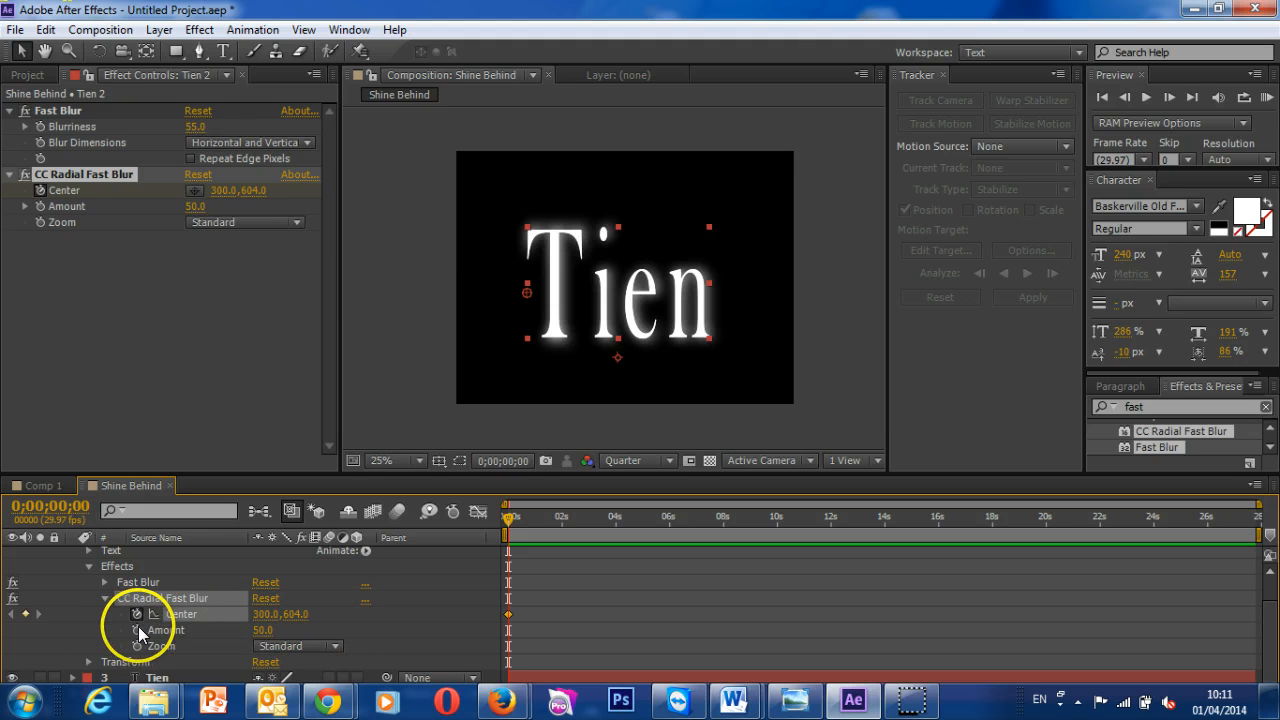
{"action": "left_click", "coordinate": [268, 631]}
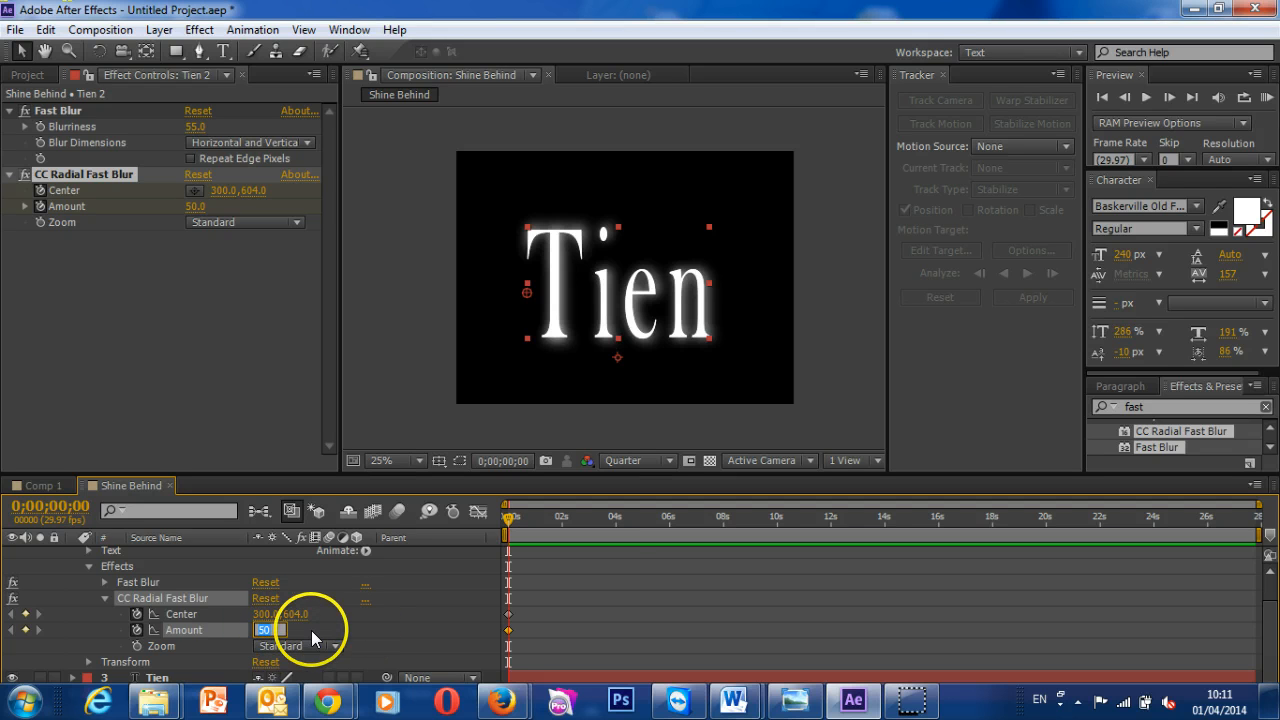
{"action": "left_click", "coordinate": [311, 631]}
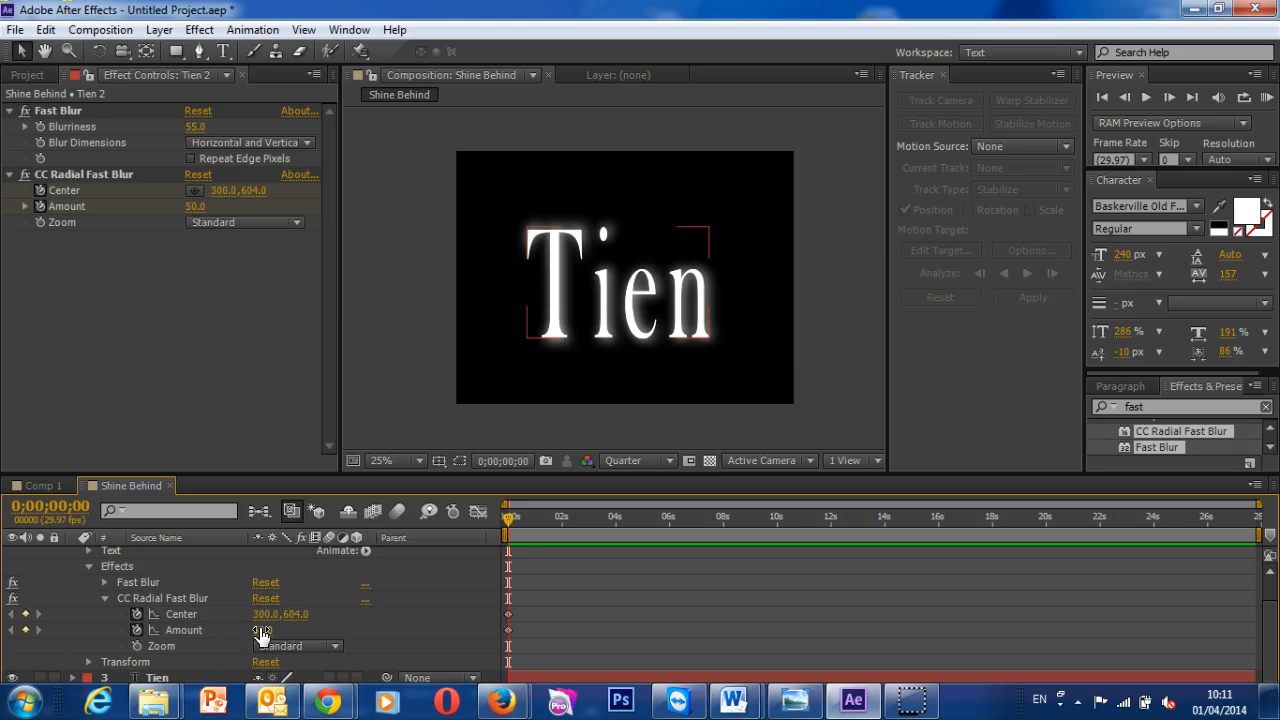
{"action": "left_click", "coordinate": [262, 633]}
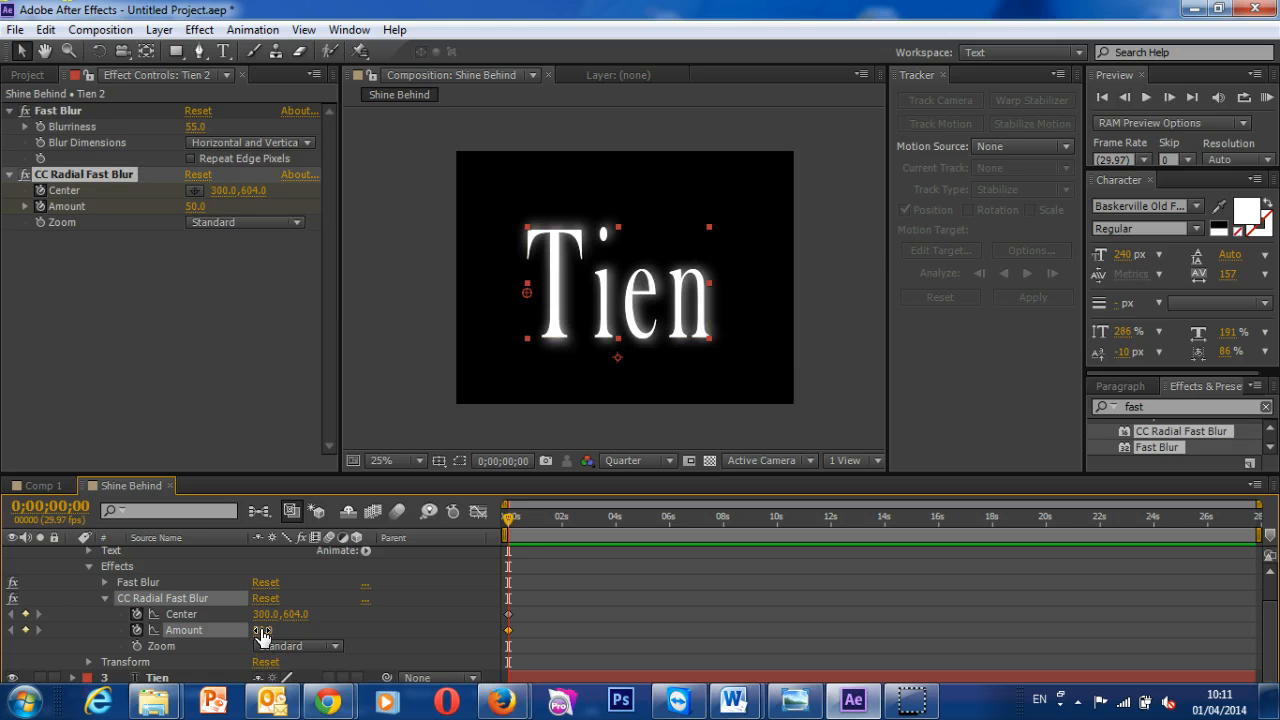
{"action": "left_click", "coordinate": [262, 633]}
{"action": "type", "text": "70"}
{"action": "key", "text": "Return"}
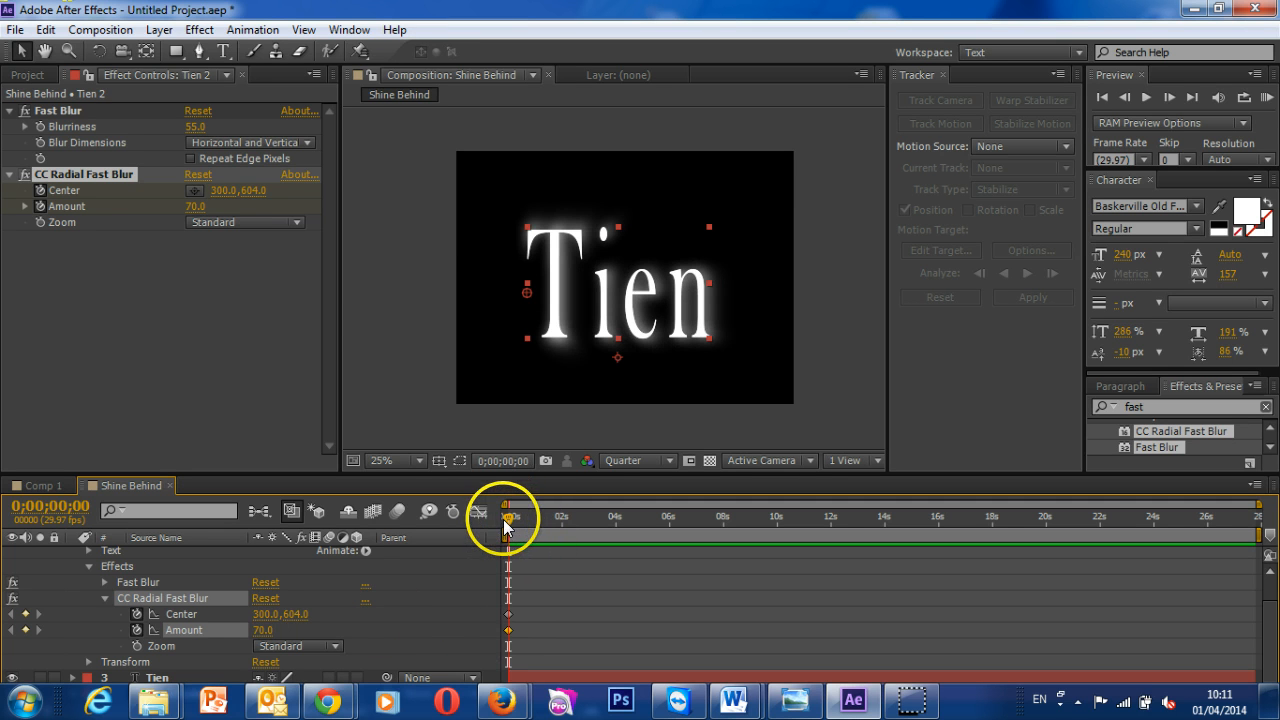
Step: Keyframe the blur Center just right of the text, about 1148, 580, at 6 seconds and mid-text, about 684, 600, at about 10 seconds
{"action": "left_click_drag", "start_coordinate": [508, 514], "coordinate": [669, 513]}
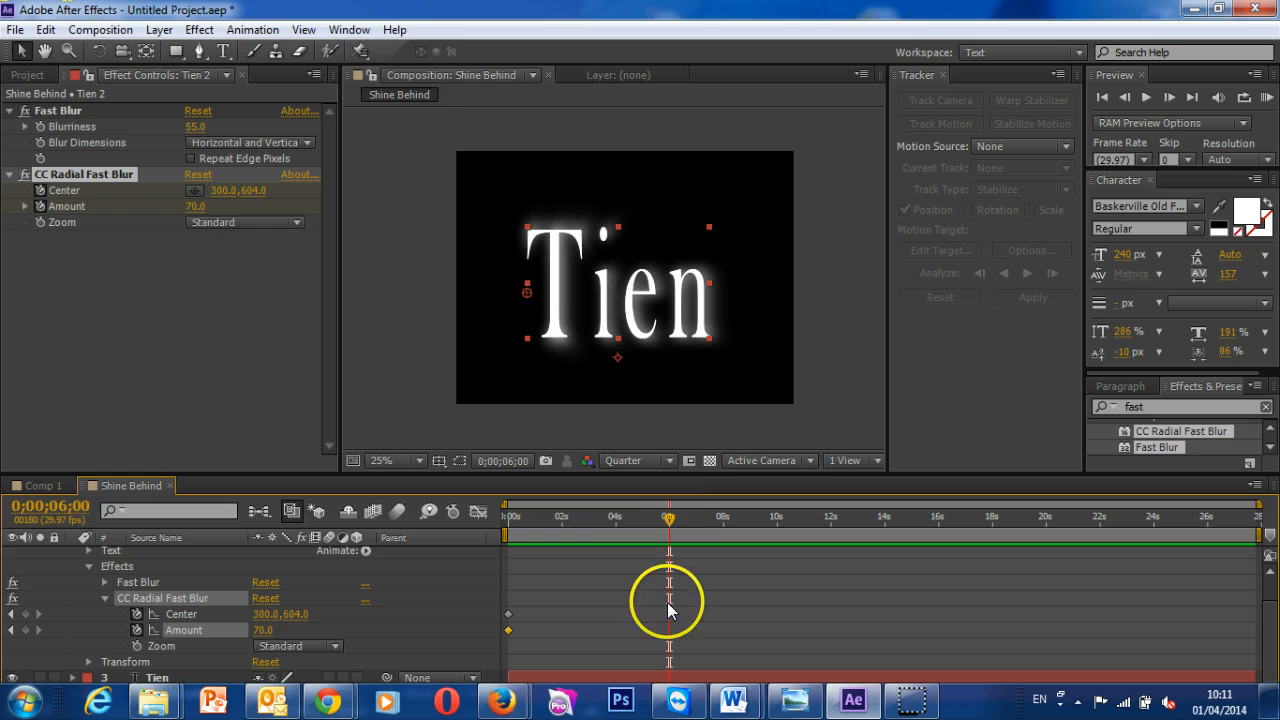
{"action": "left_click", "coordinate": [196, 188]}
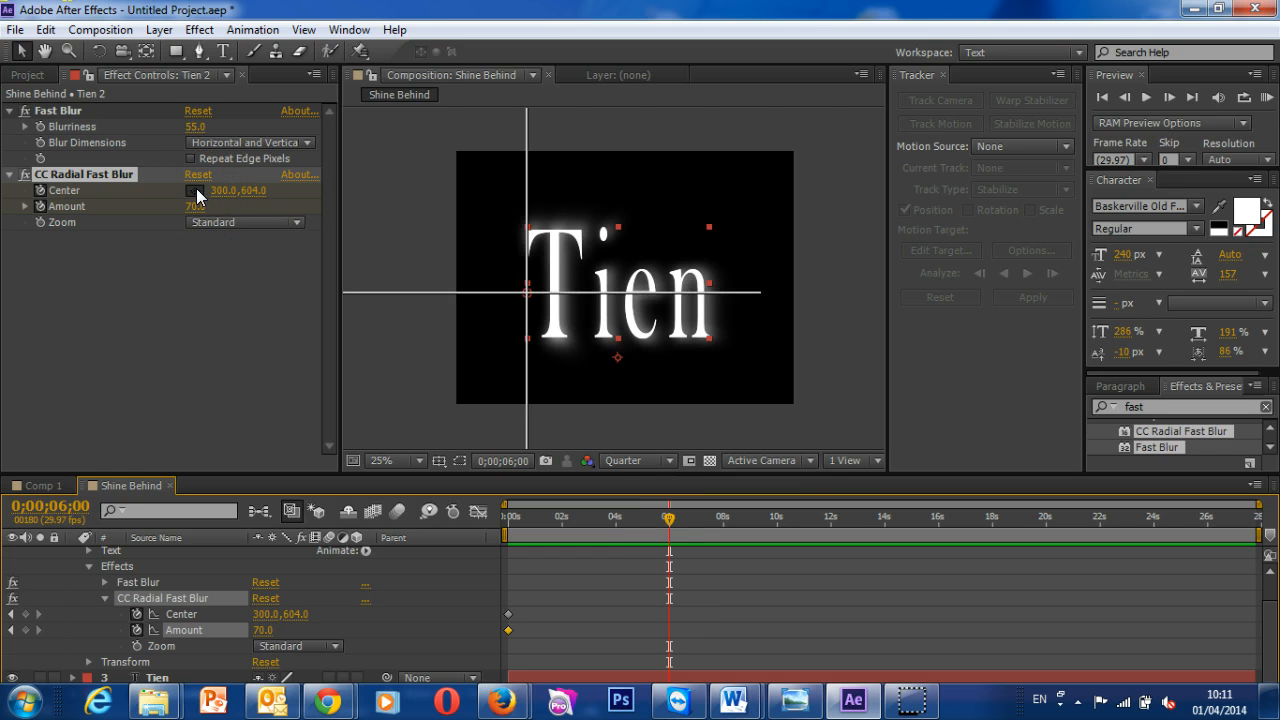
{"action": "left_click", "coordinate": [725, 288]}
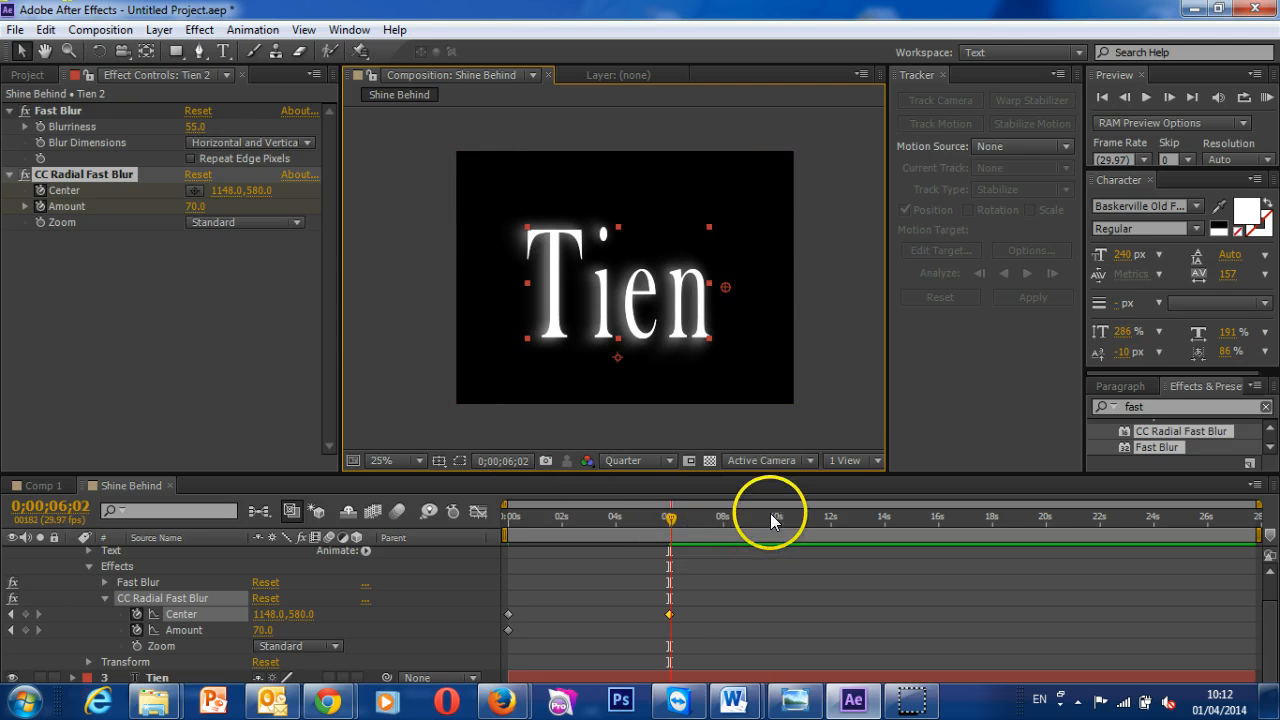
{"action": "left_click", "coordinate": [777, 518]}
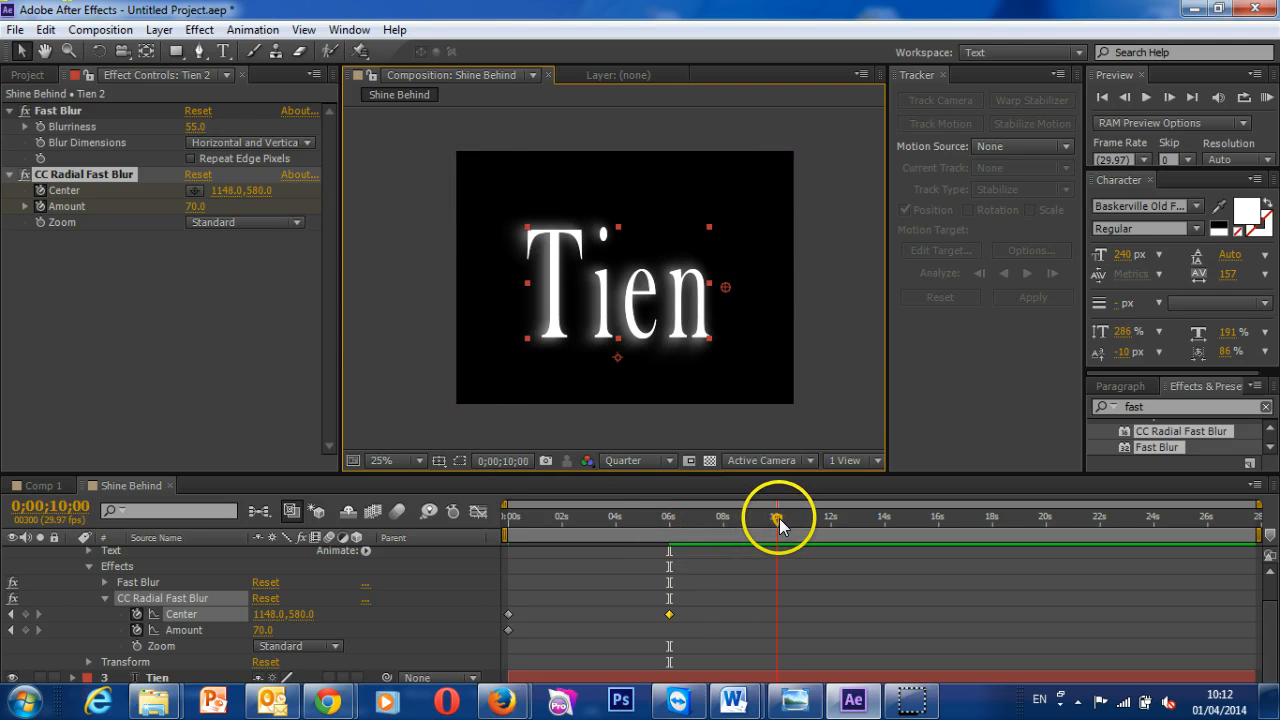
{"action": "left_click", "coordinate": [197, 190]}
{"action": "left_click", "coordinate": [617, 291]}
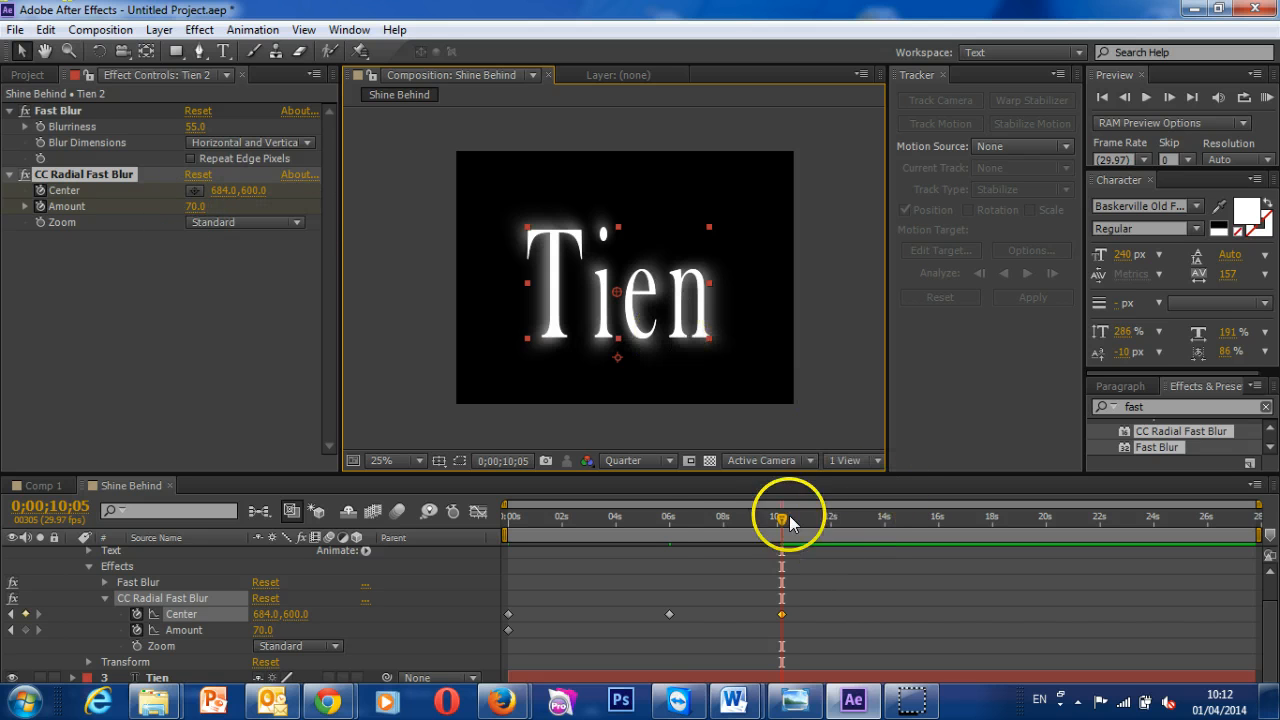
Step: Keyframe the CC Radial Fast Blur Amount at 73 at 0;00;06;01 and at 100 at 0;00;10;07
{"action": "left_click", "coordinate": [669, 516]}
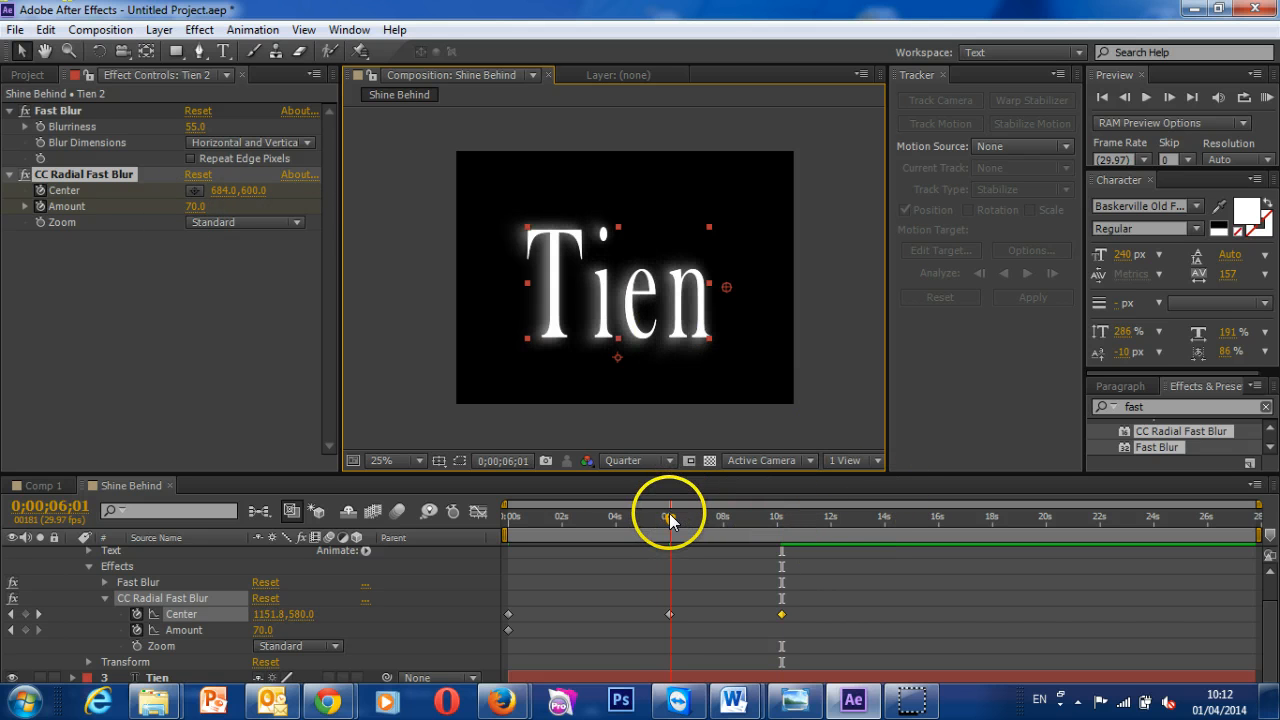
{"action": "left_click_drag", "start_coordinate": [196, 212], "coordinate": [199, 214]}
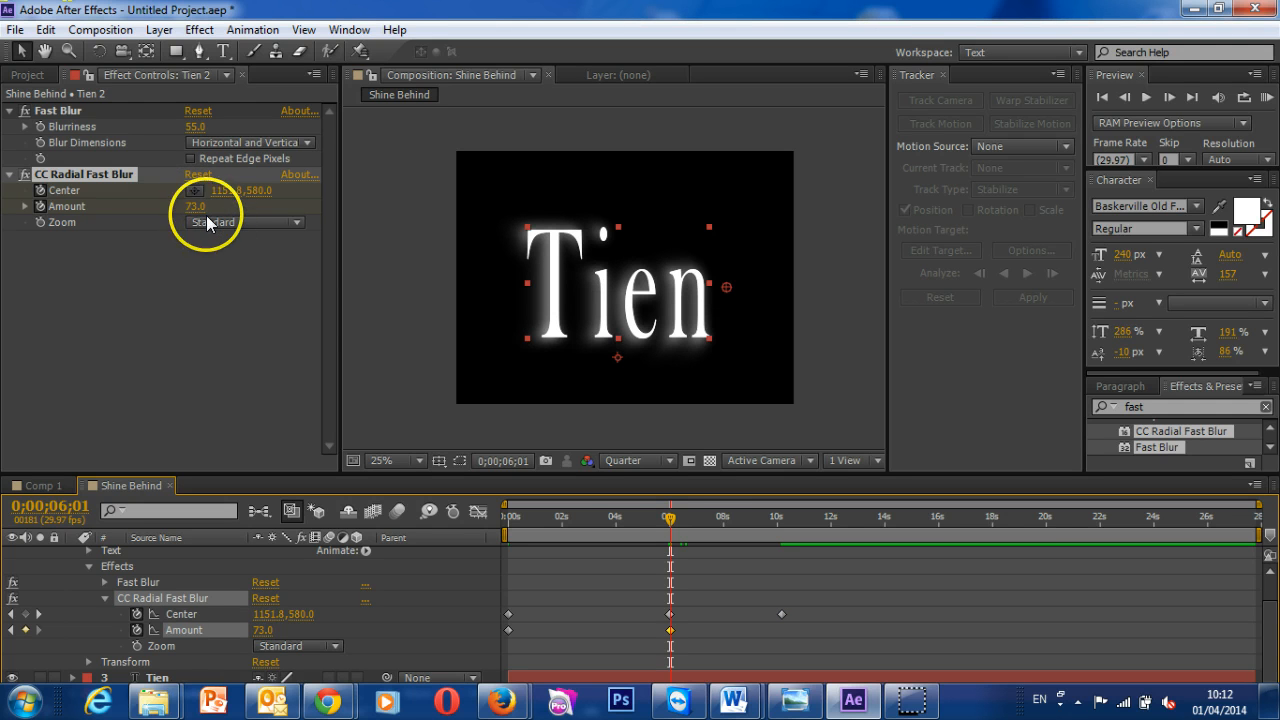
{"action": "left_click", "coordinate": [773, 545]}
{"action": "left_click_drag", "start_coordinate": [773, 545], "coordinate": [781, 546]}
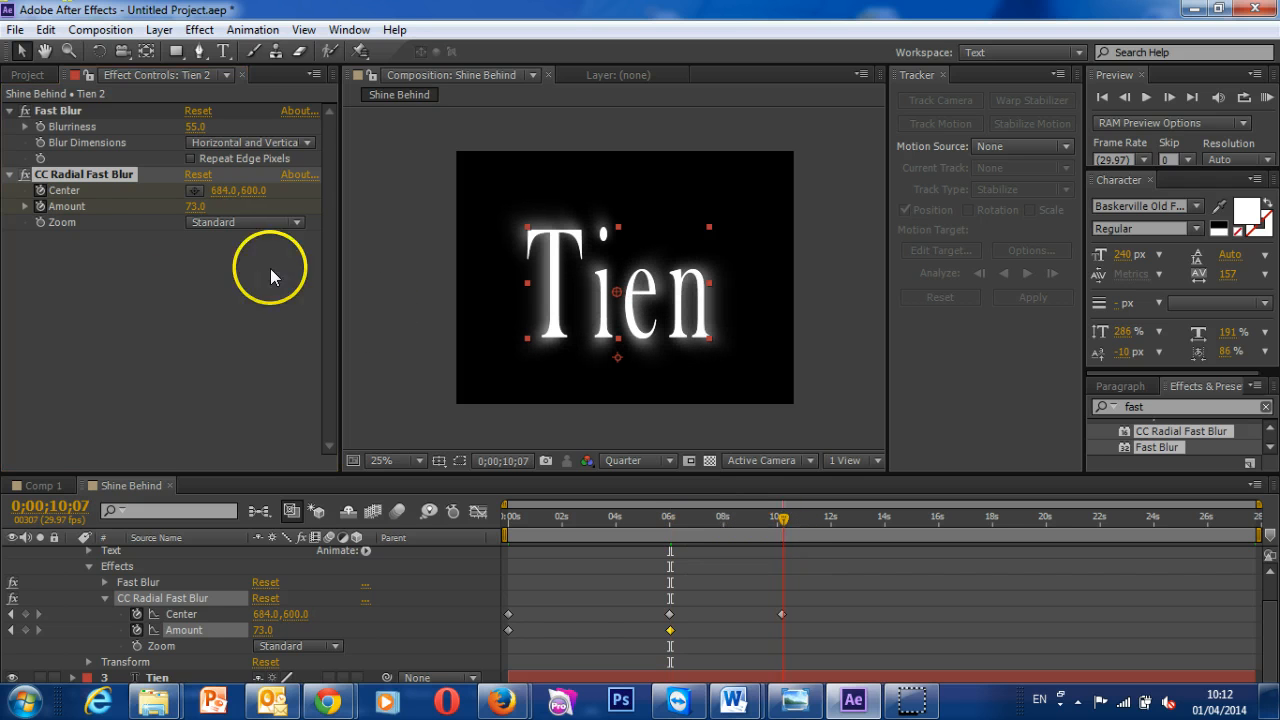
{"action": "left_click", "coordinate": [195, 212]}
{"action": "type", "text": "100"}
{"action": "key", "text": "Return"}
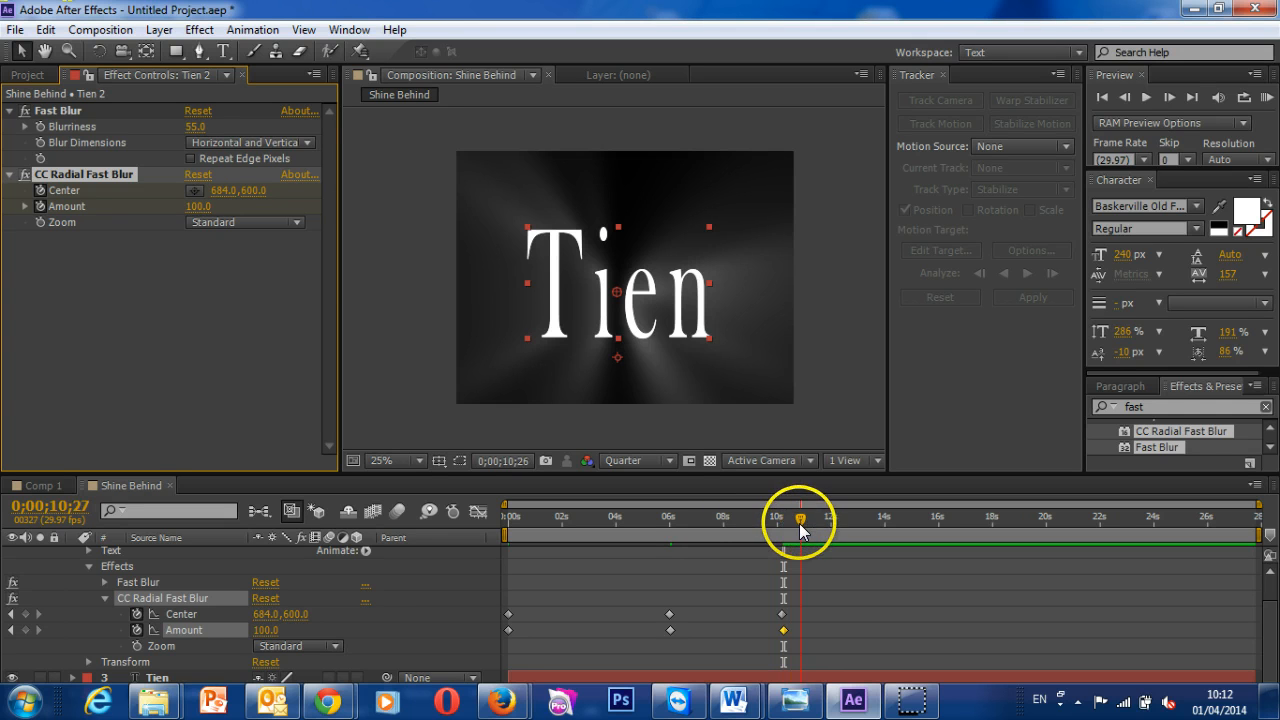
Step: Keyframe the CC Radial Fast Blur Amount at 81 at 0;00;12;01
{"action": "left_click_drag", "start_coordinate": [799, 523], "coordinate": [828, 526]}
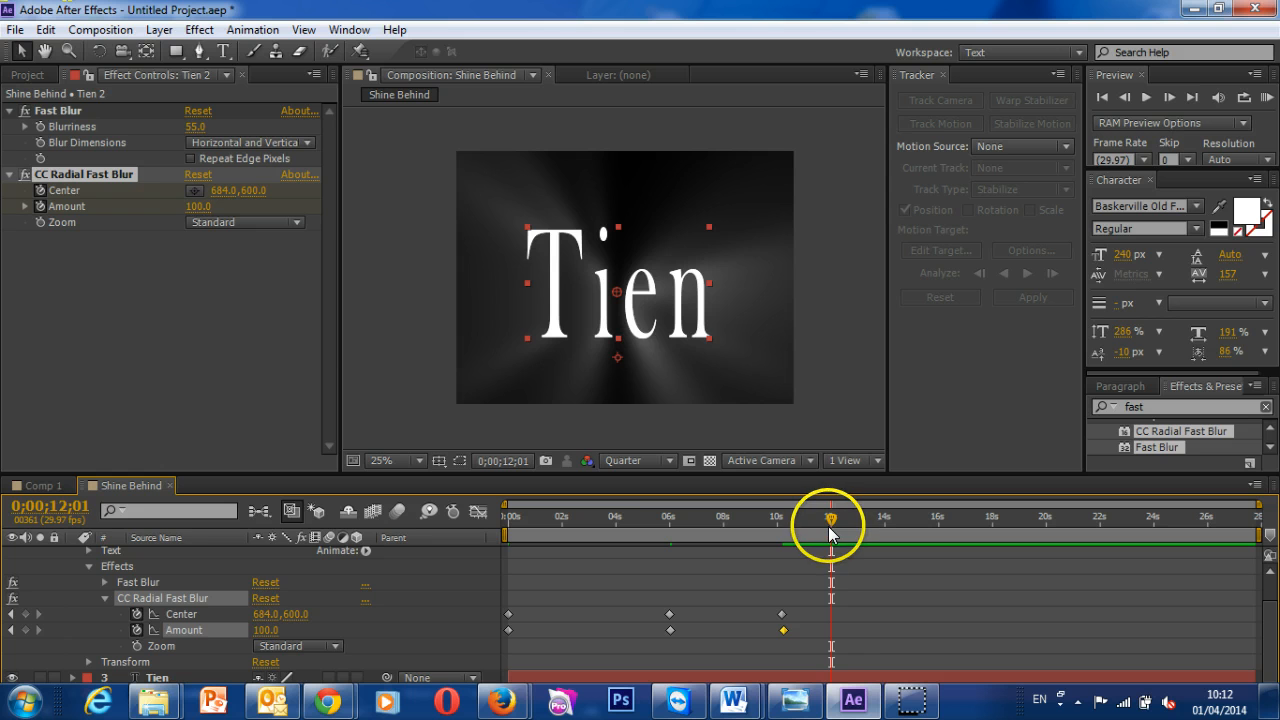
{"action": "left_click", "coordinate": [195, 206]}
{"action": "type", "text": "48"}
{"action": "key", "text": "Return"}
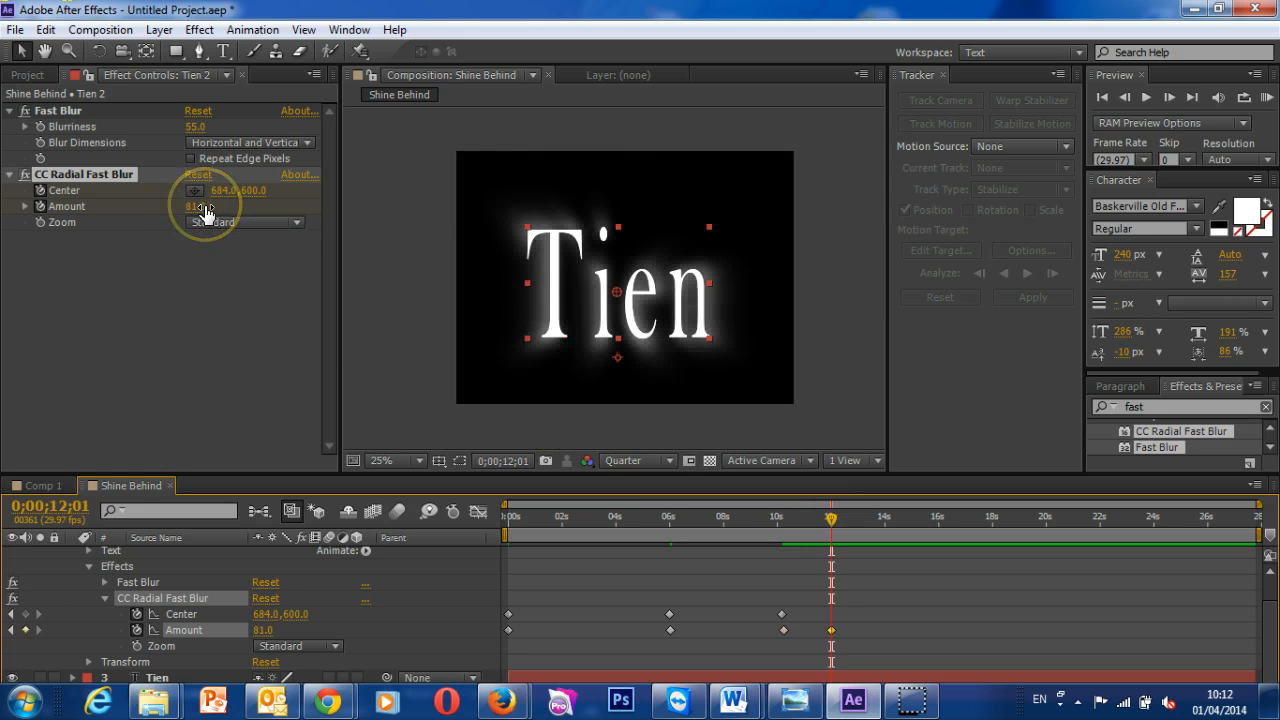
Step: Set Tien 2's CC Radial Fast Blur Amount keyframe at 0;00;12;01 to 0
{"action": "left_click", "coordinate": [201, 207]}
{"action": "type", "text": "0"}
{"action": "key", "text": "Return"}
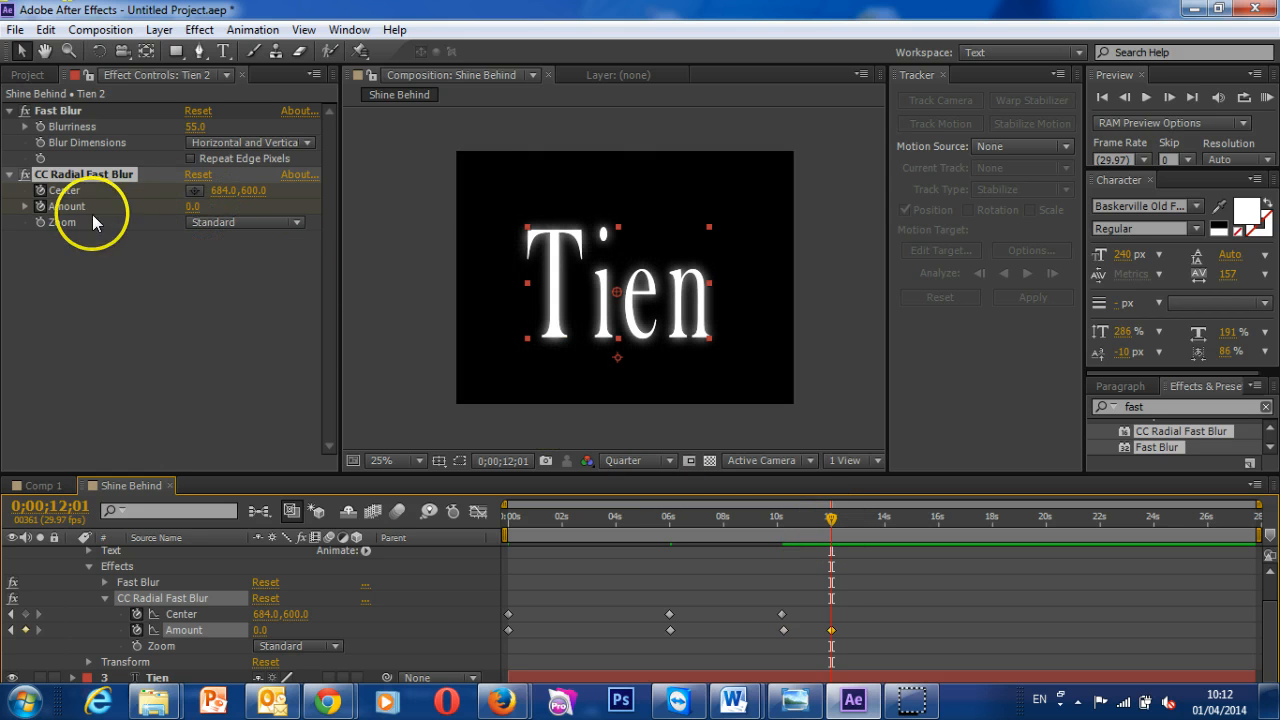
Step: Run a RAM preview of the blur animation from 0 seconds and stop it after the final Amount keyframe
{"action": "left_click", "coordinate": [506, 515]}
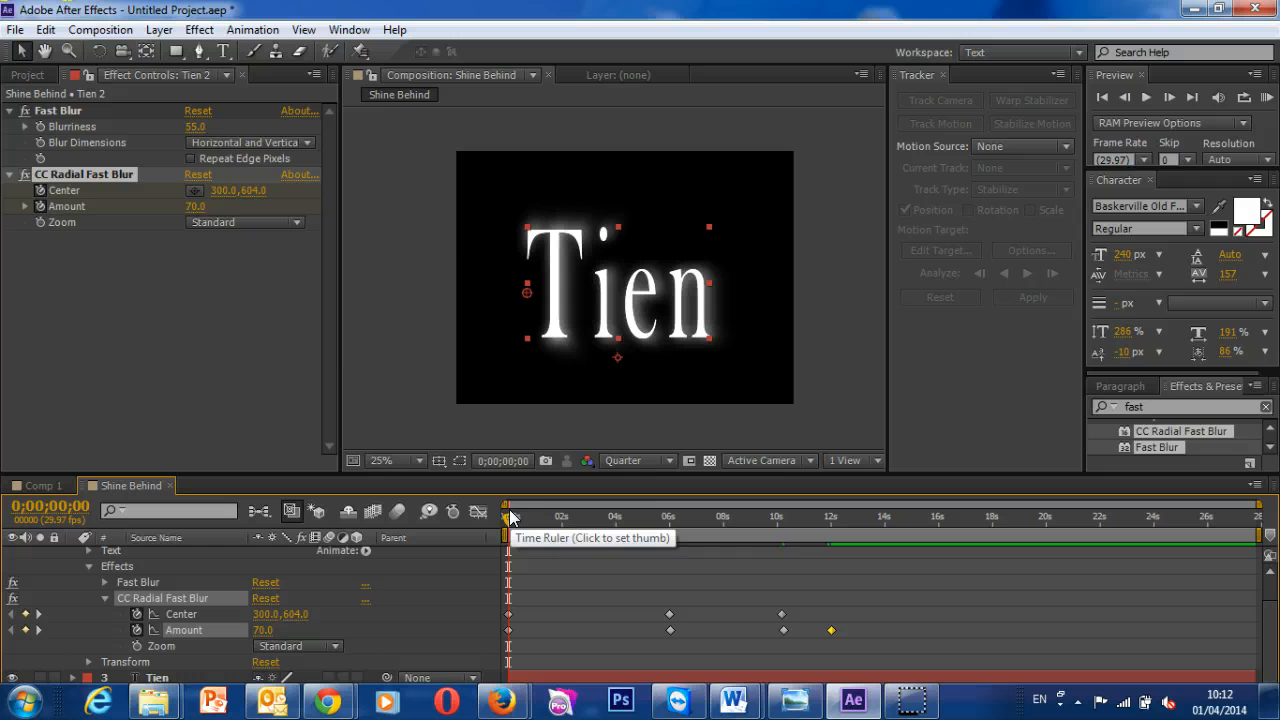
{"action": "left_click", "coordinate": [636, 536]}
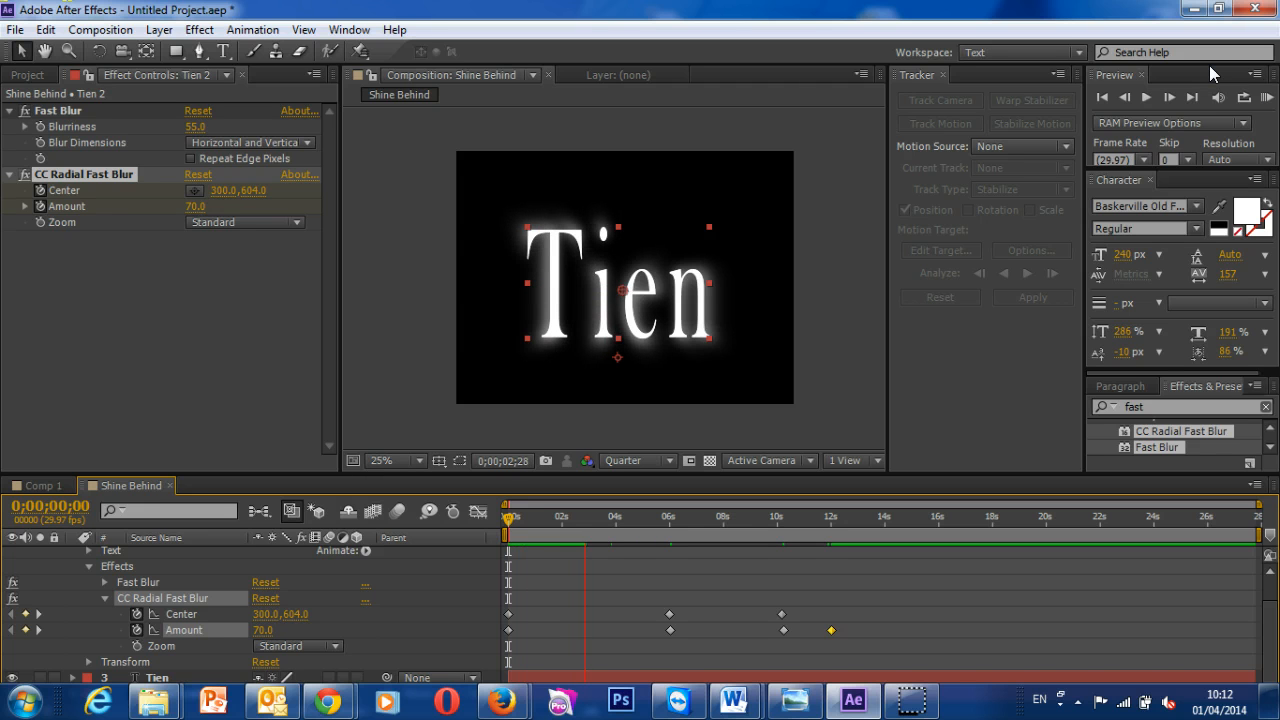
{"action": "left_click", "coordinate": [1266, 97]}
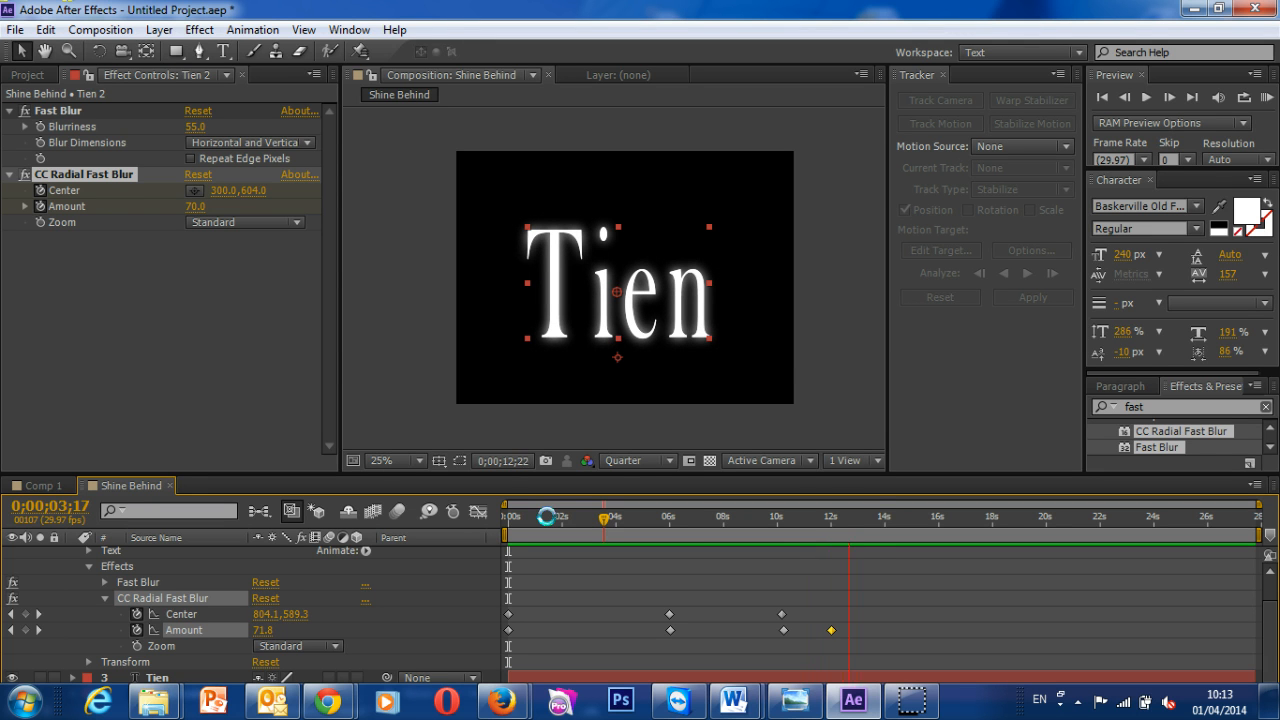
{"action": "key", "text": "space"}
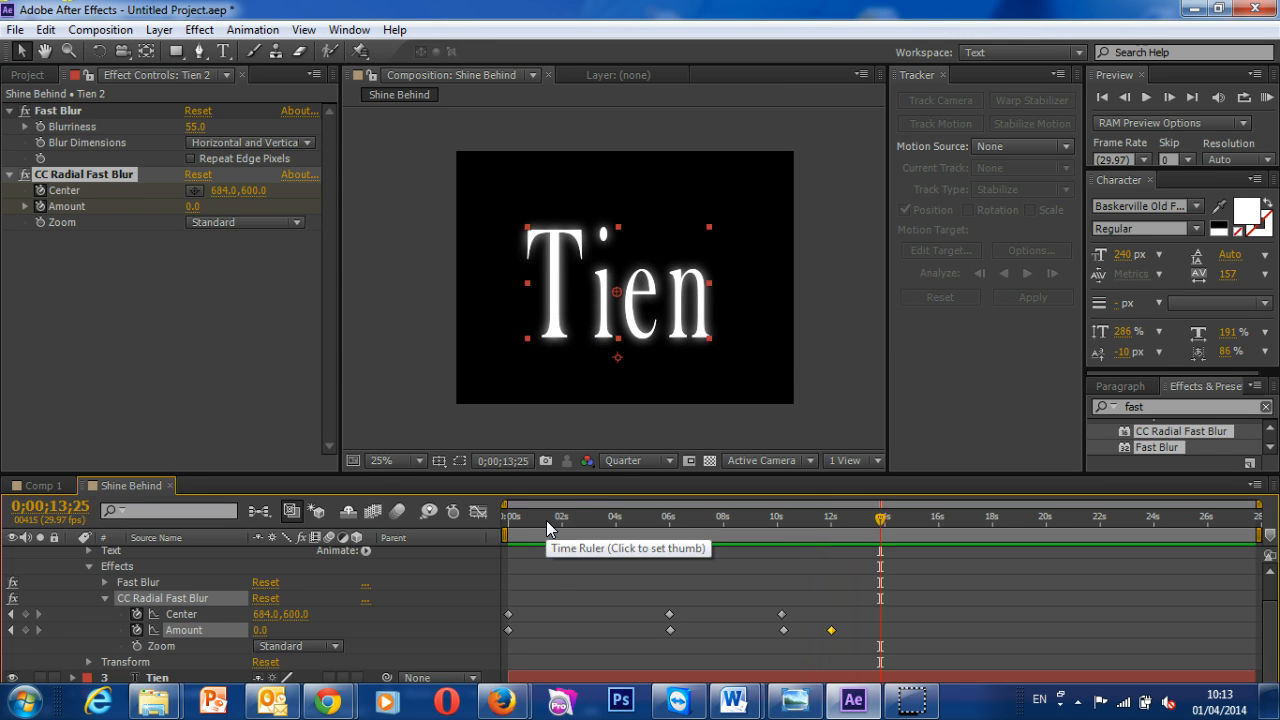
Step: Expand the top text layer Tien 3 and select its Text properties in the timeline
{"action": "scroll", "coordinate": [198, 616], "scroll_direction": "up", "scroll_amount": 2}
{"action": "left_click", "coordinate": [68, 553]}
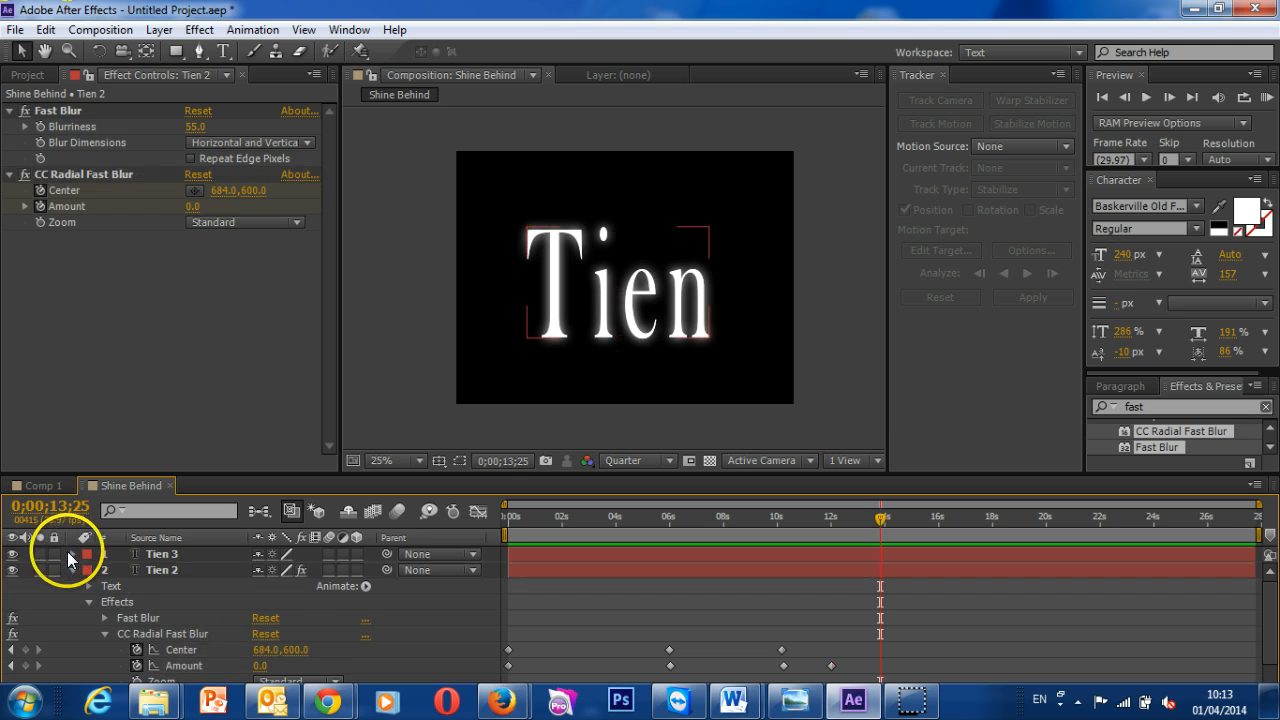
{"action": "left_click", "coordinate": [71, 554]}
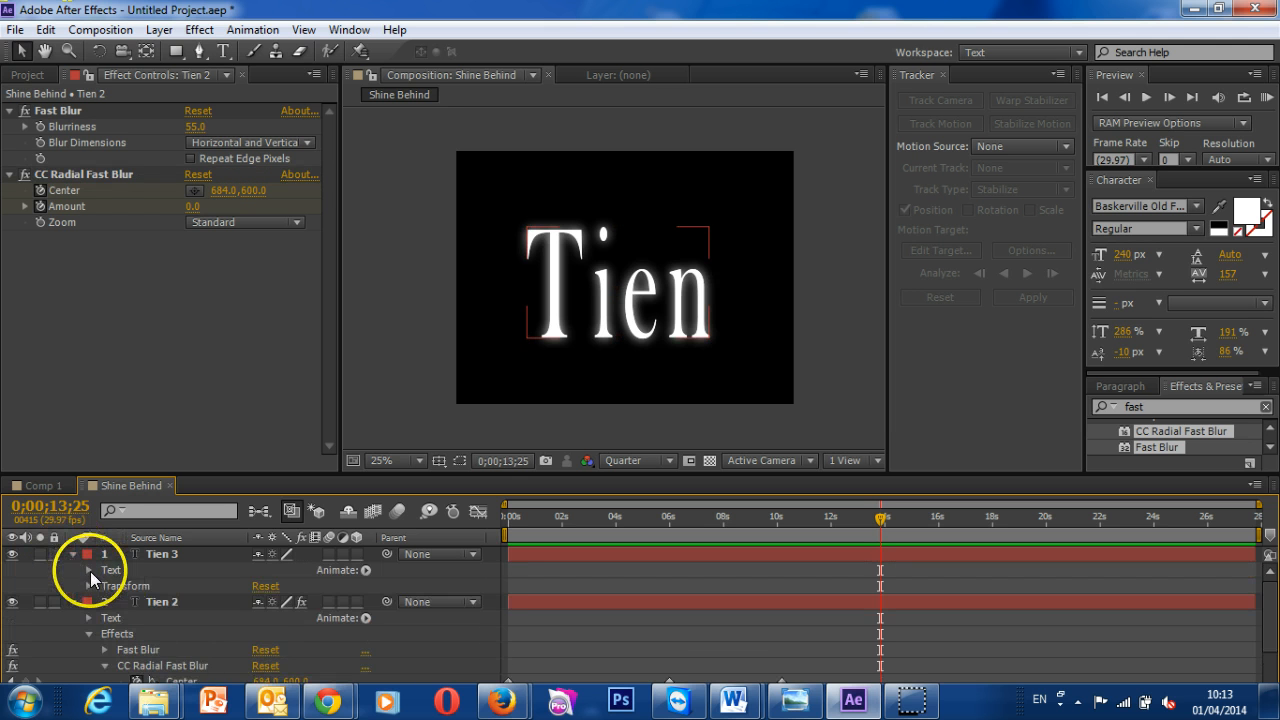
{"action": "left_click", "coordinate": [90, 570]}
{"action": "left_click", "coordinate": [118, 571]}
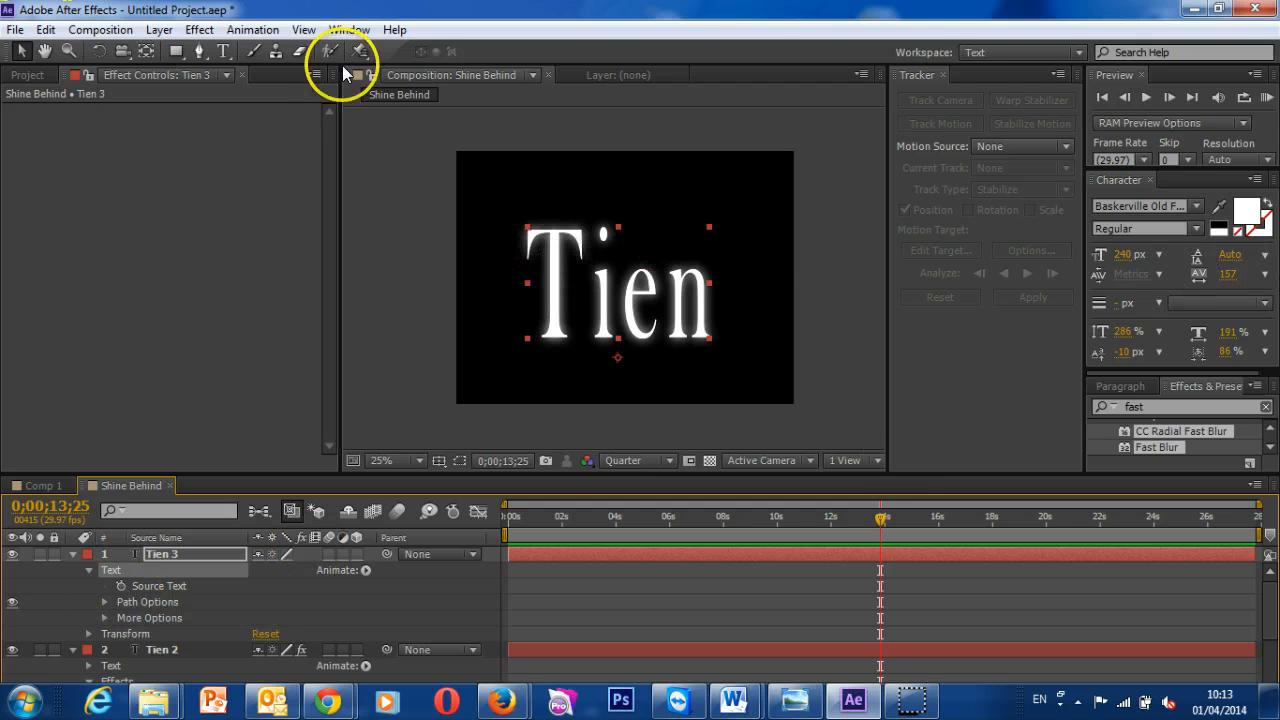
Step: Try red and blue fill colours on the Tien 3 text
{"action": "left_click", "coordinate": [223, 51]}
{"action": "double_click", "coordinate": [640, 291]}
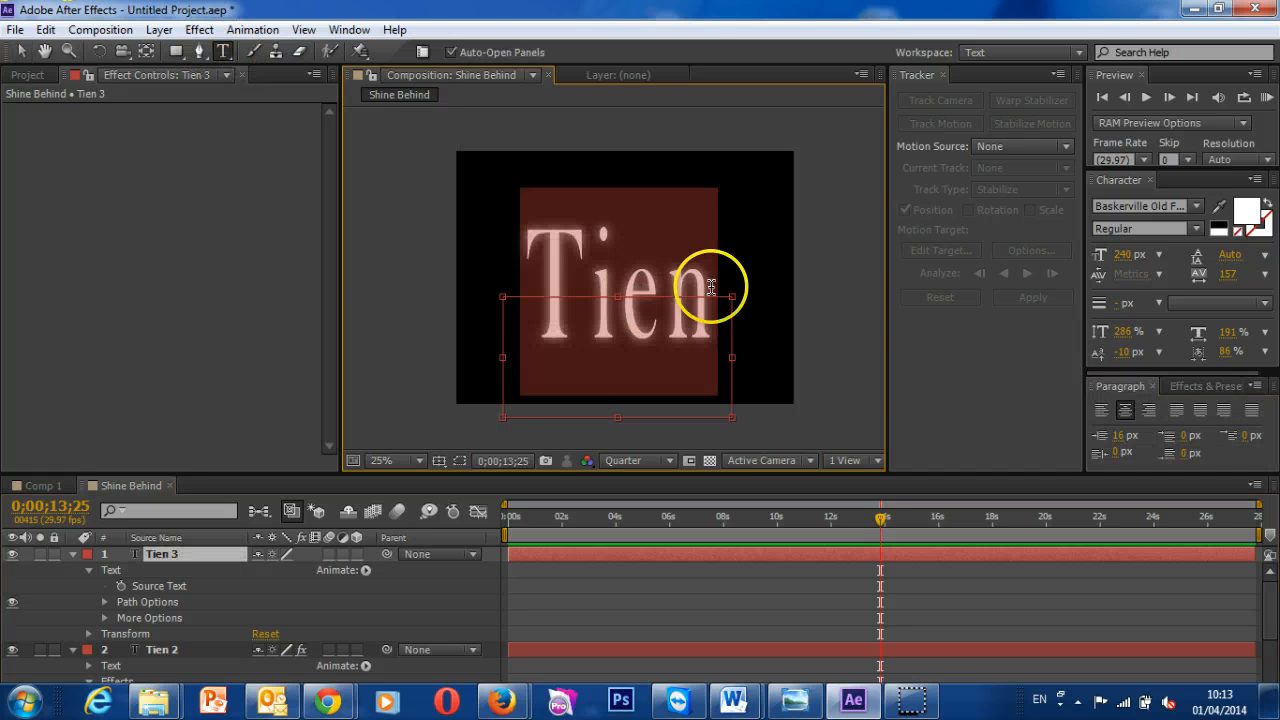
{"action": "left_click", "coordinate": [1244, 209]}
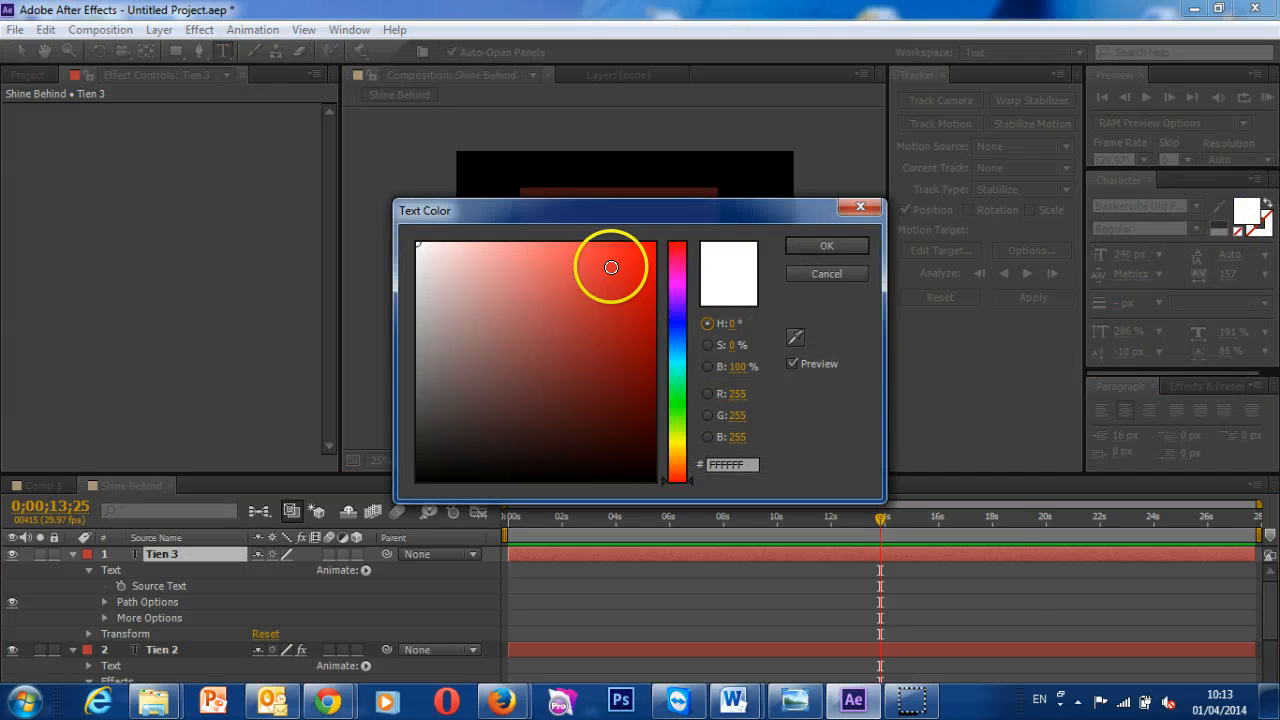
{"action": "left_click_drag", "start_coordinate": [611, 267], "coordinate": [715, 436]}
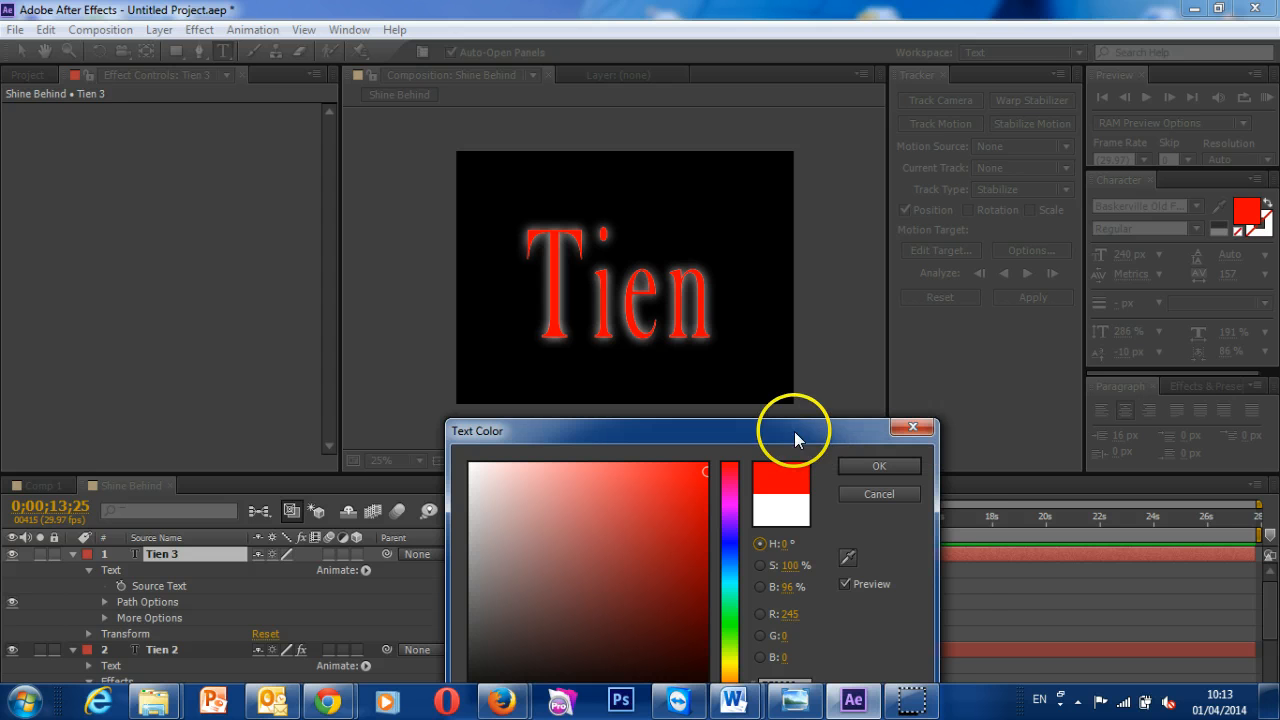
{"action": "left_click_drag", "start_coordinate": [794, 431], "coordinate": [830, 362]}
{"action": "mouse_move", "coordinate": [752, 458]}
{"action": "left_mouse_down"}
{"action": "mouse_move", "coordinate": [753, 480]}
{"action": "mouse_move", "coordinate": [750, 452]}
{"action": "mouse_move", "coordinate": [749, 467]}
{"action": "left_mouse_up"}
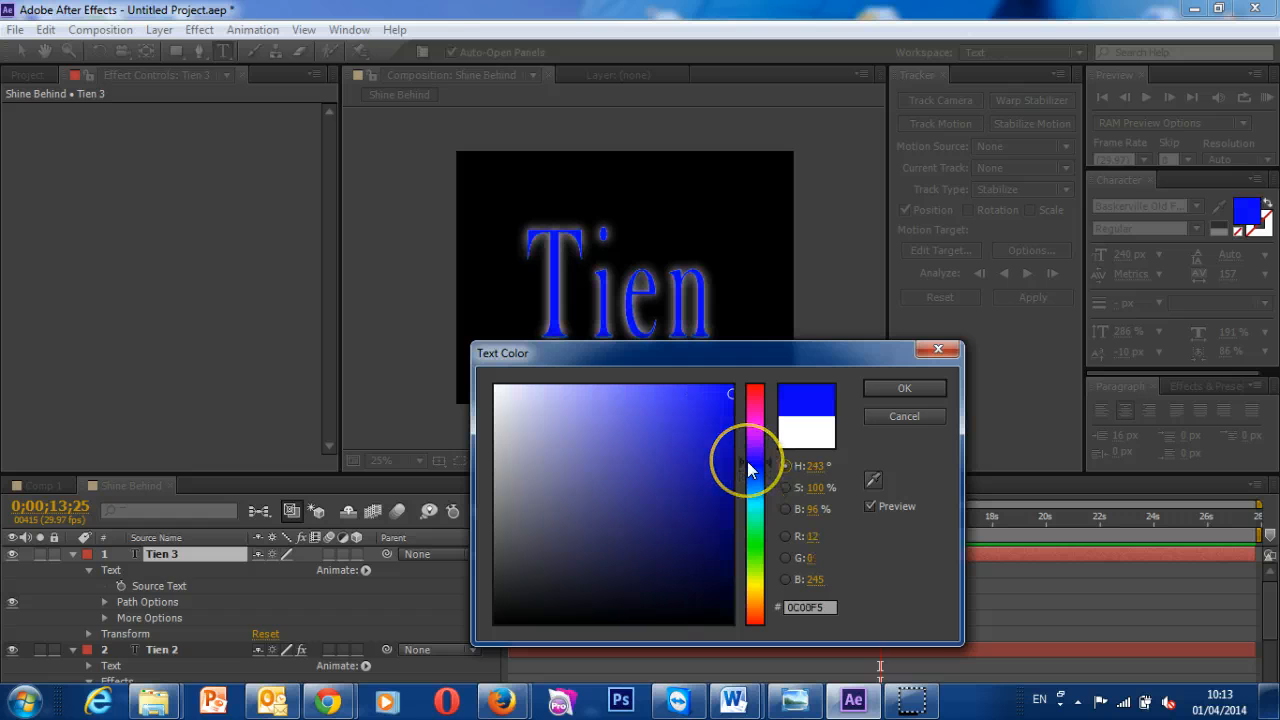
{"action": "left_click", "coordinate": [944, 357]}
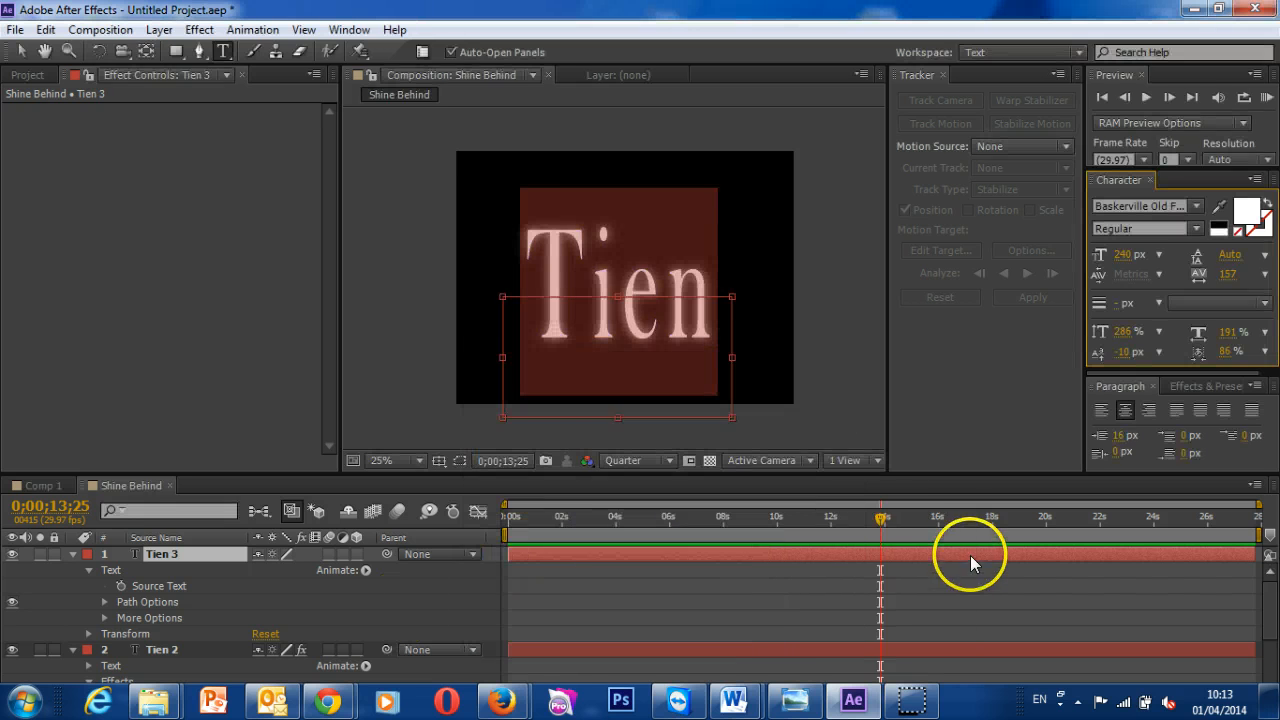
{"action": "left_click", "coordinate": [553, 268]}
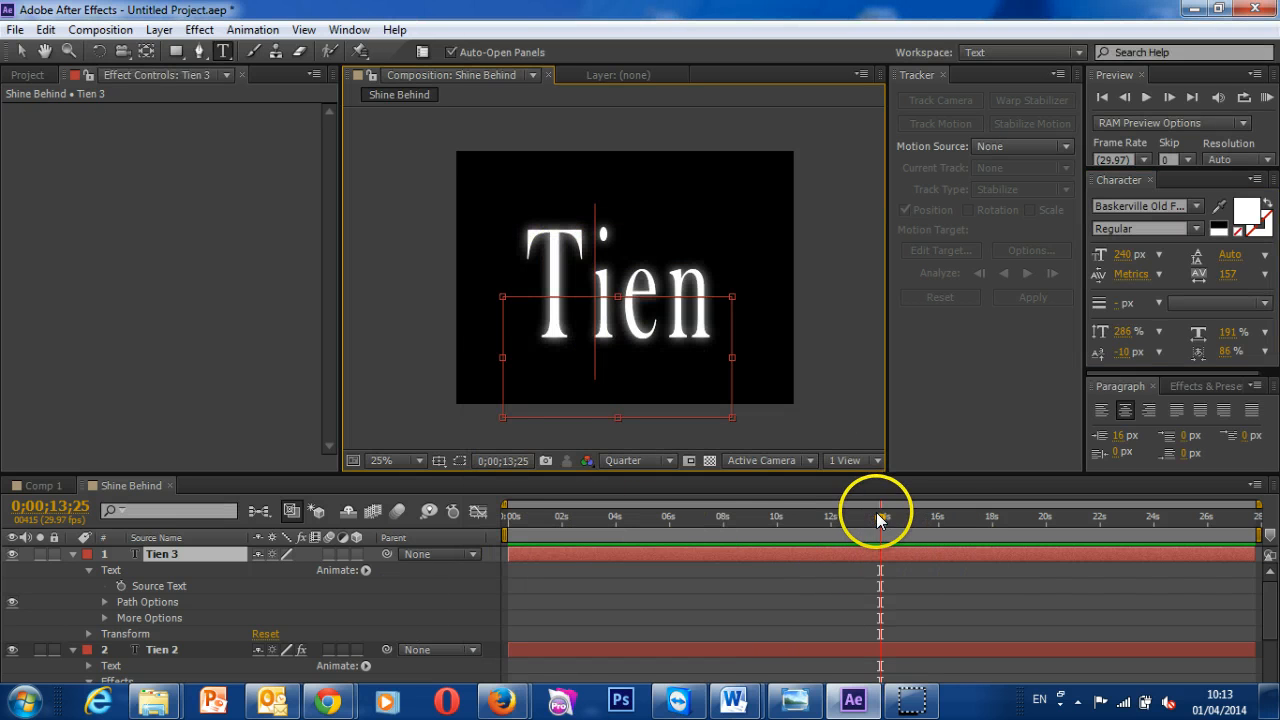
Step: Recolour the Tien 3 text magenta (F005D2) and scrub the first seconds to check it against the glow
{"action": "left_click_drag", "start_coordinate": [879, 518], "coordinate": [545, 529]}
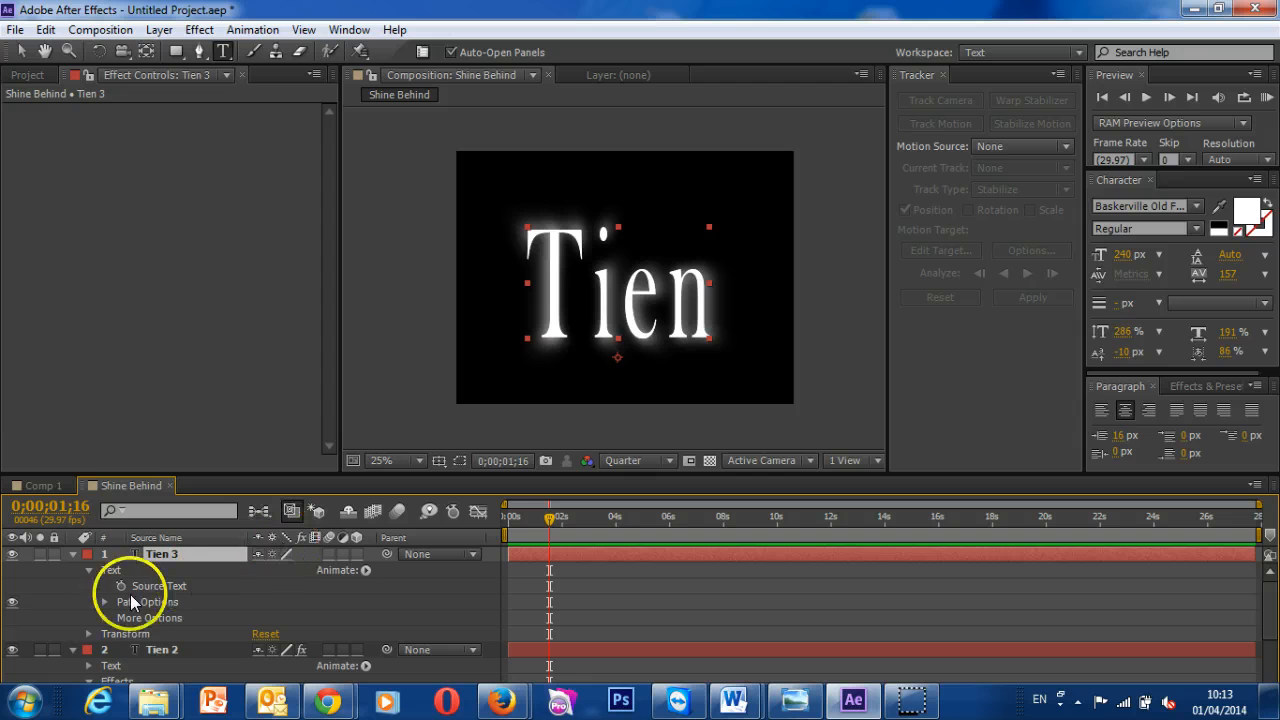
{"action": "left_click", "coordinate": [110, 570]}
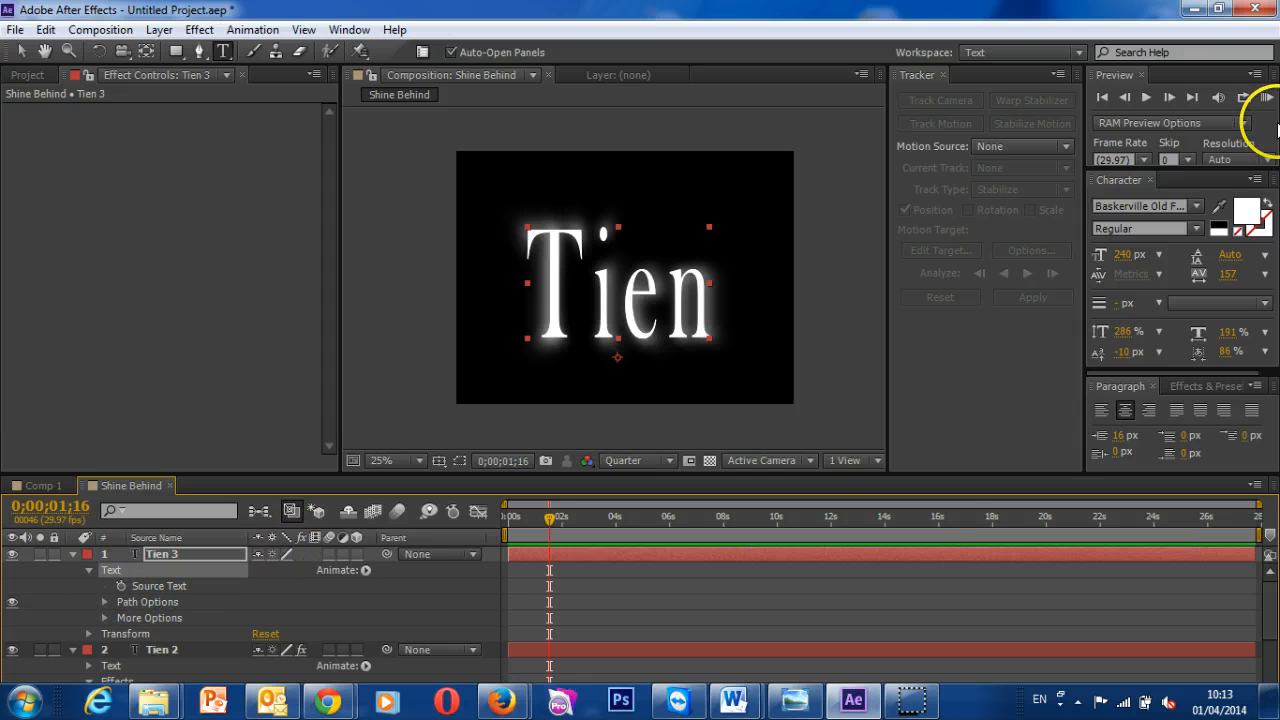
{"action": "double_click", "coordinate": [634, 294]}
{"action": "left_click", "coordinate": [1247, 210]}
{"action": "mouse_move", "coordinate": [645, 443]}
{"action": "left_mouse_down"}
{"action": "mouse_move", "coordinate": [737, 531]}
{"action": "mouse_move", "coordinate": [737, 486]}
{"action": "mouse_move", "coordinate": [706, 463]}
{"action": "mouse_move", "coordinate": [729, 412]}
{"action": "mouse_move", "coordinate": [757, 419]}
{"action": "left_mouse_up"}
{"action": "left_click", "coordinate": [728, 399]}
{"action": "left_click", "coordinate": [903, 389]}
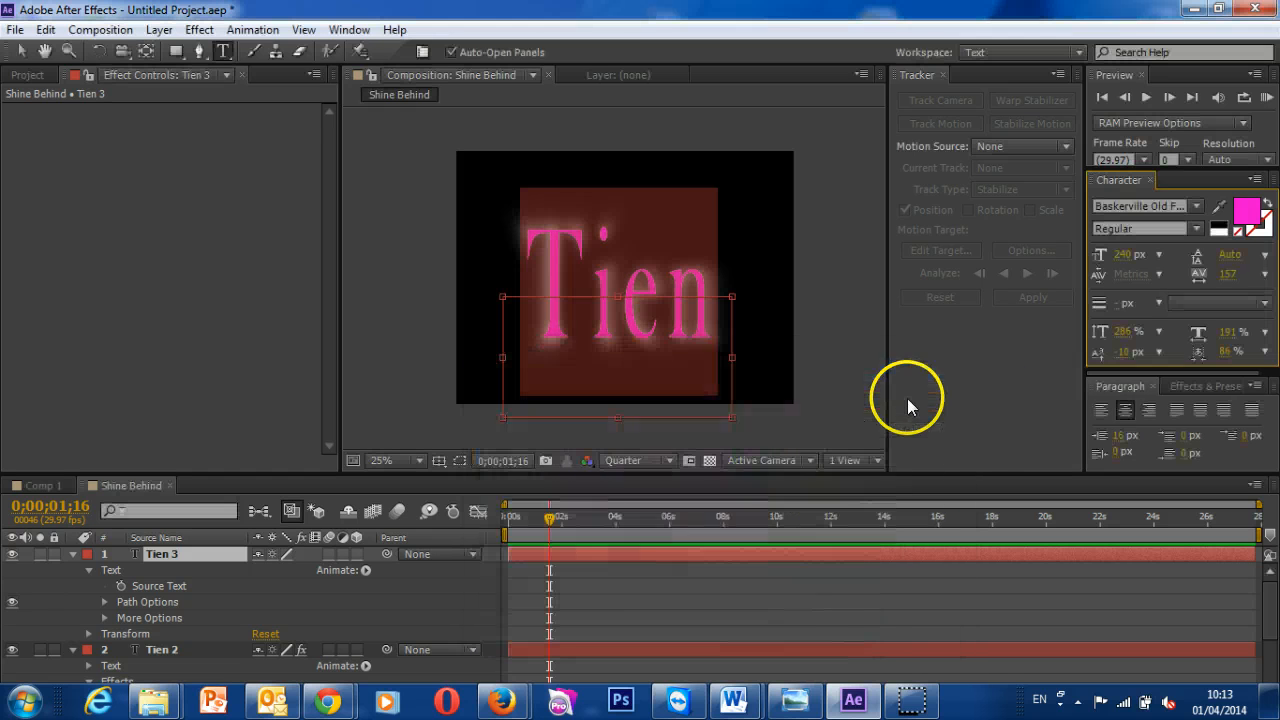
{"action": "left_click", "coordinate": [540, 603]}
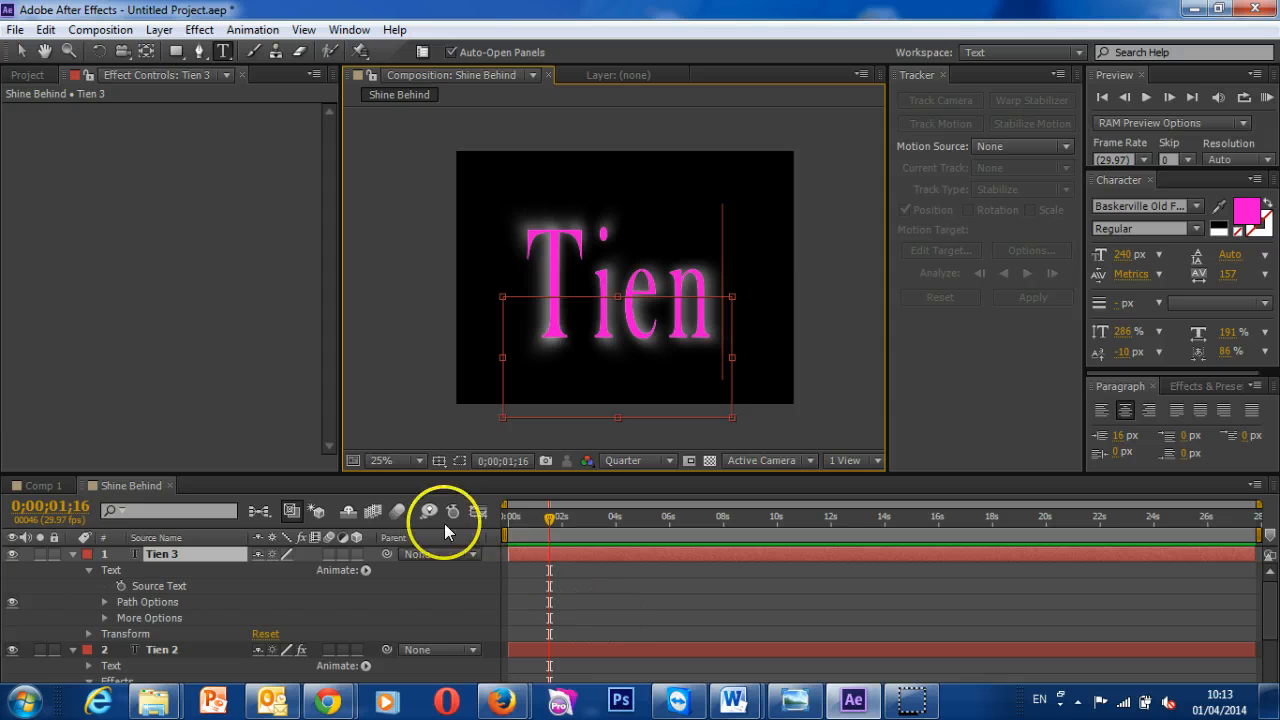
{"action": "left_click_drag", "start_coordinate": [551, 517], "coordinate": [499, 523]}
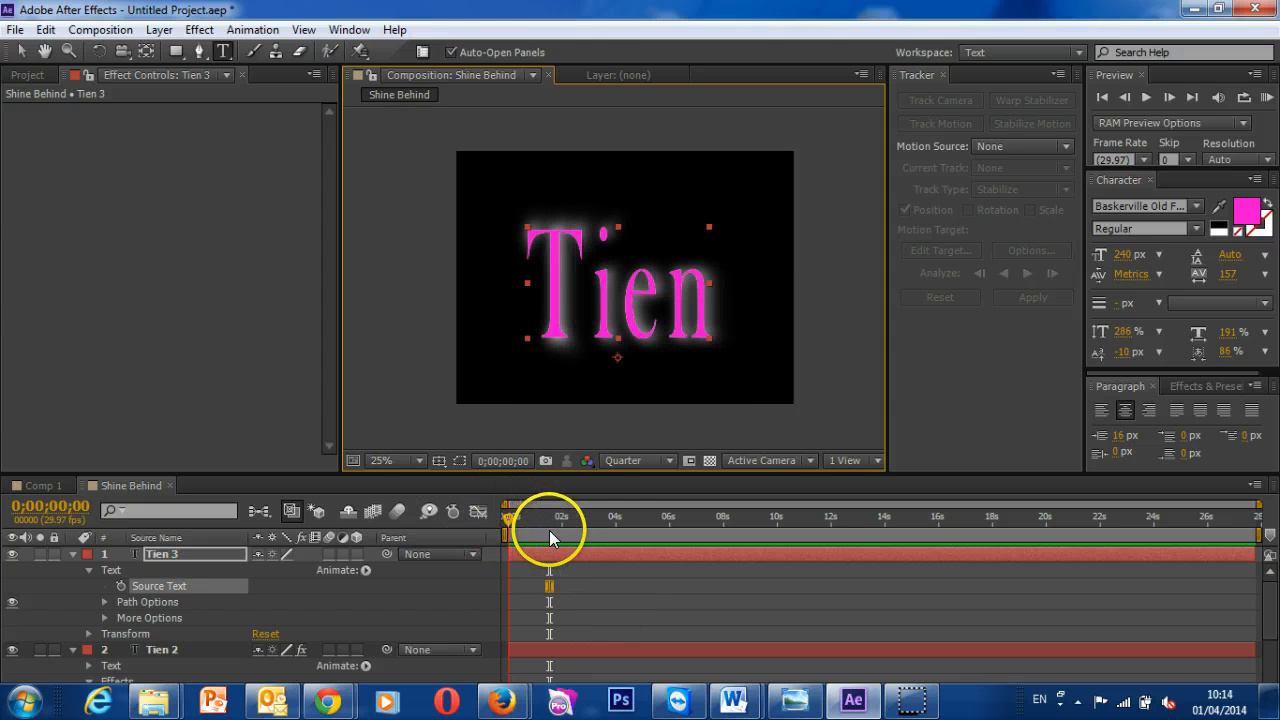
{"action": "left_click_drag", "start_coordinate": [605, 513], "coordinate": [509, 540]}
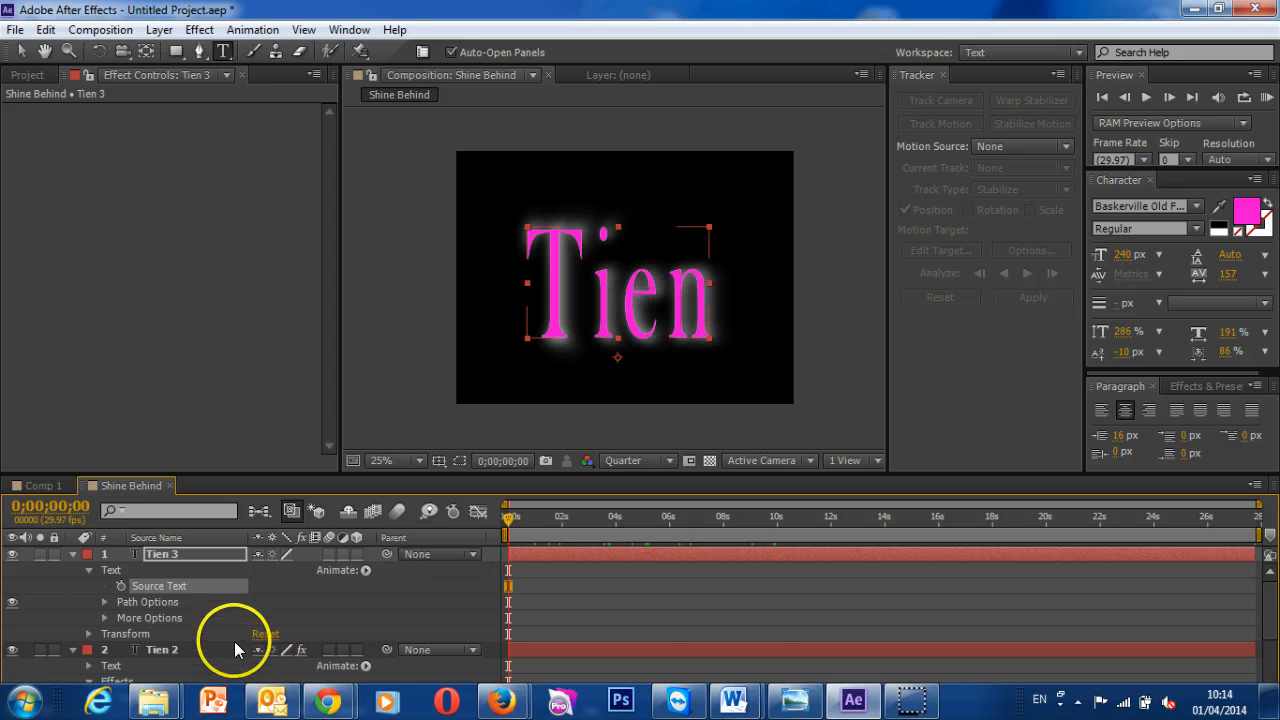
Step: Recolour the text of the lowest text layer, Tien, dark blue (2206CD)
{"action": "scroll", "coordinate": [225, 655], "scroll_direction": "down", "scroll_amount": 3}
{"action": "left_click", "coordinate": [198, 679]}
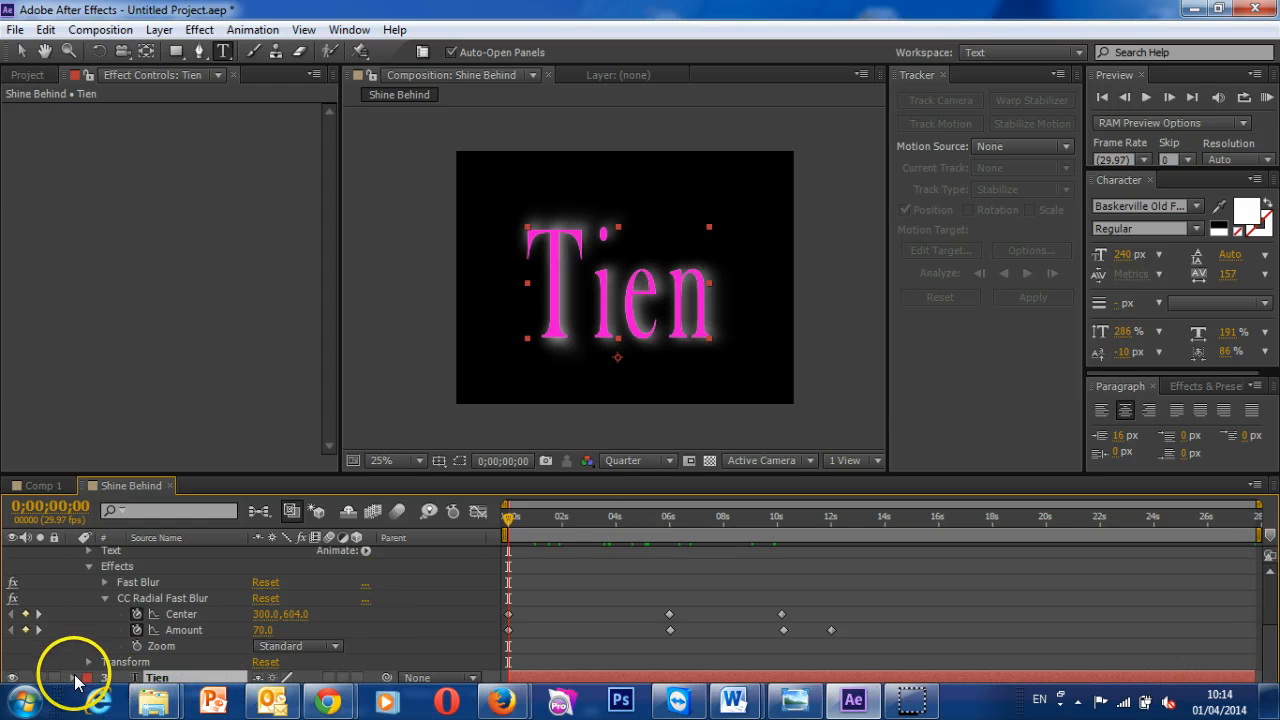
{"action": "scroll", "coordinate": [72, 683], "scroll_direction": "down", "scroll_amount": 1}
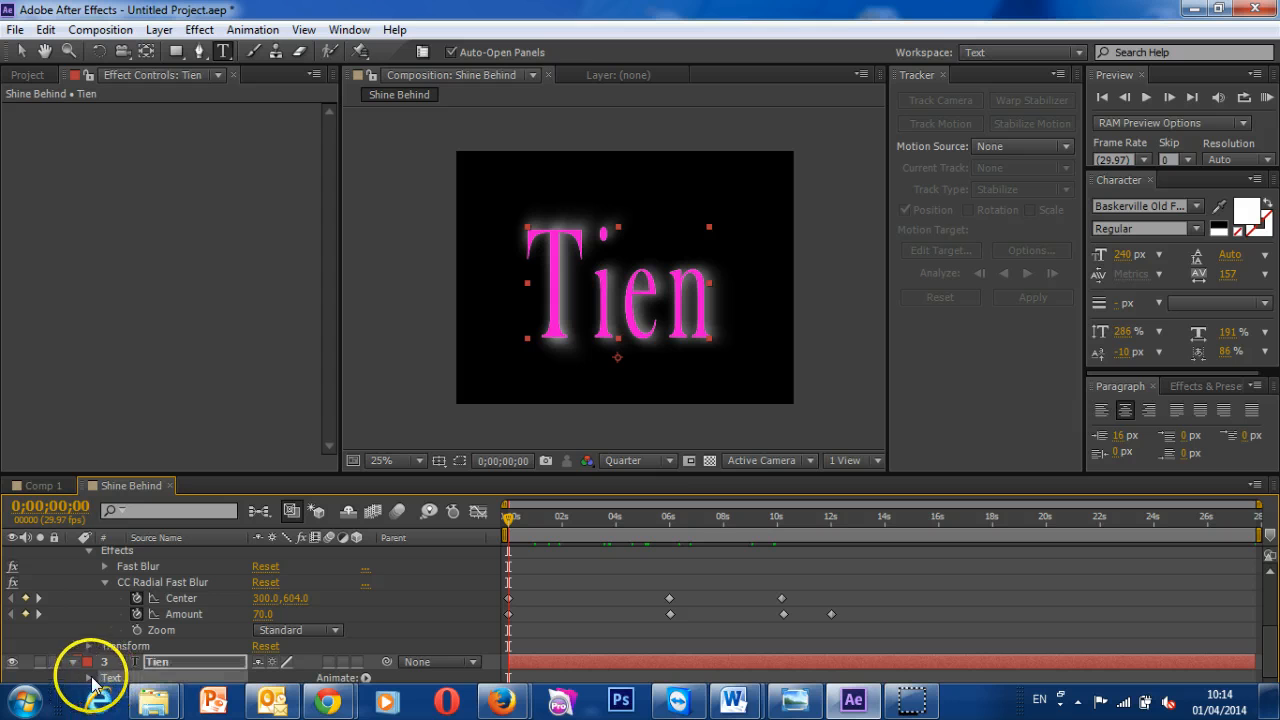
{"action": "double_click", "coordinate": [615, 289]}
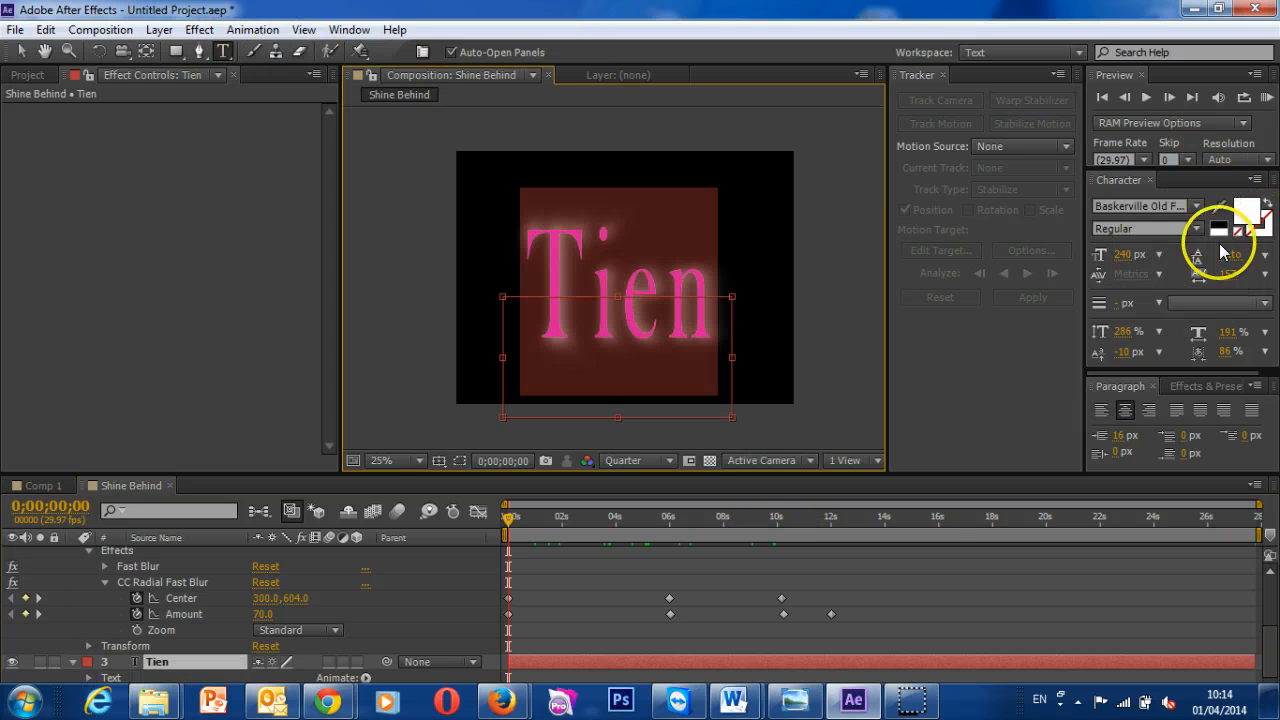
{"action": "left_click", "coordinate": [1250, 214]}
{"action": "left_click", "coordinate": [754, 458]}
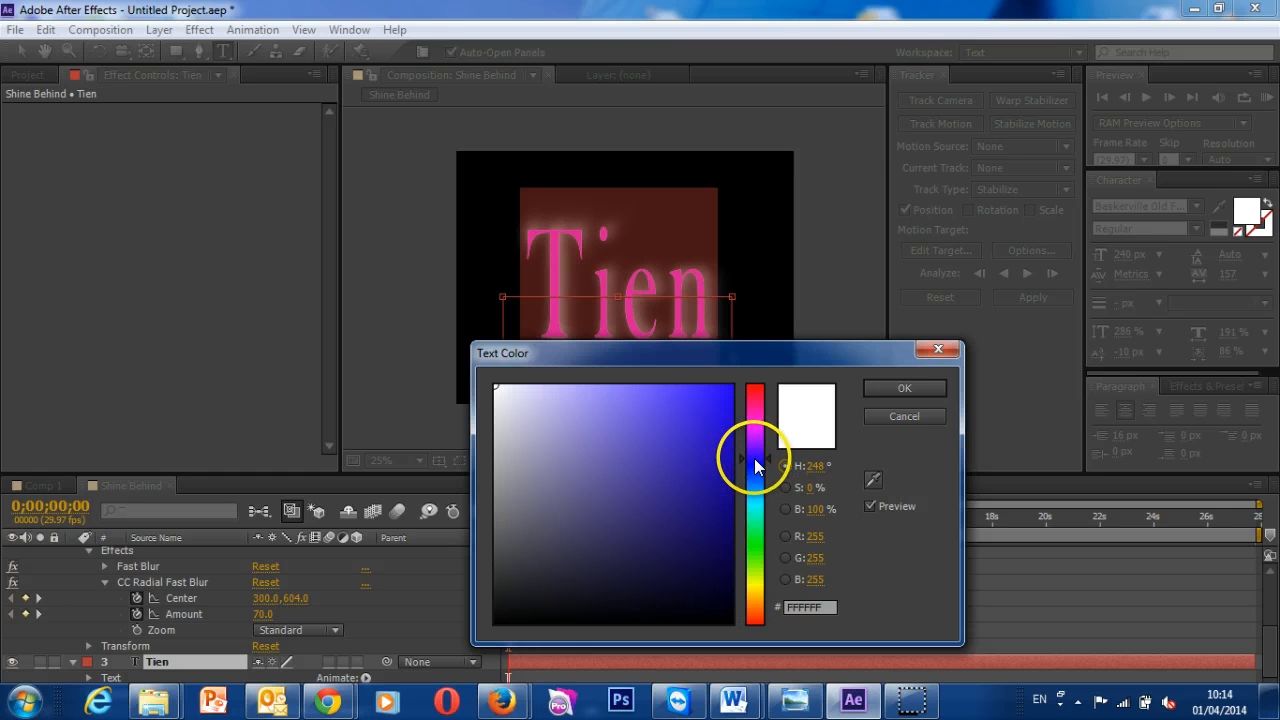
{"action": "left_click", "coordinate": [720, 469]}
{"action": "left_click_drag", "start_coordinate": [720, 469], "coordinate": [723, 430]}
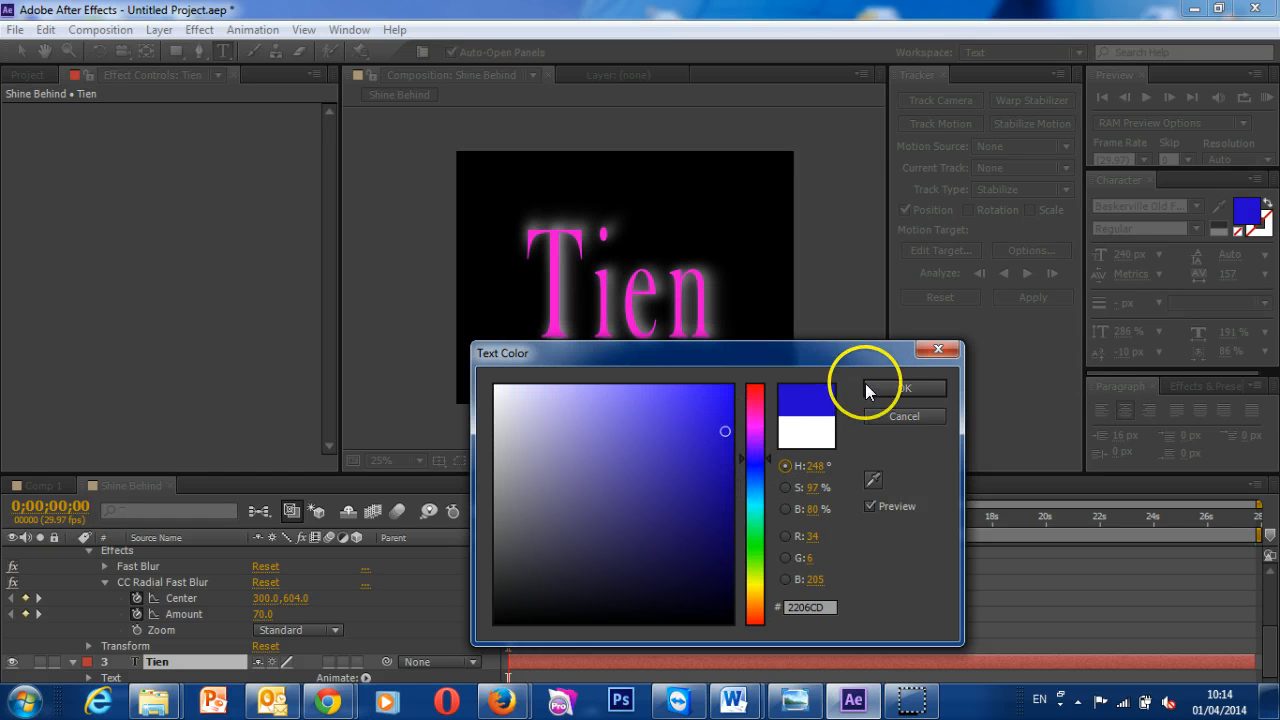
{"action": "left_click", "coordinate": [879, 388]}
{"action": "left_click", "coordinate": [693, 323]}
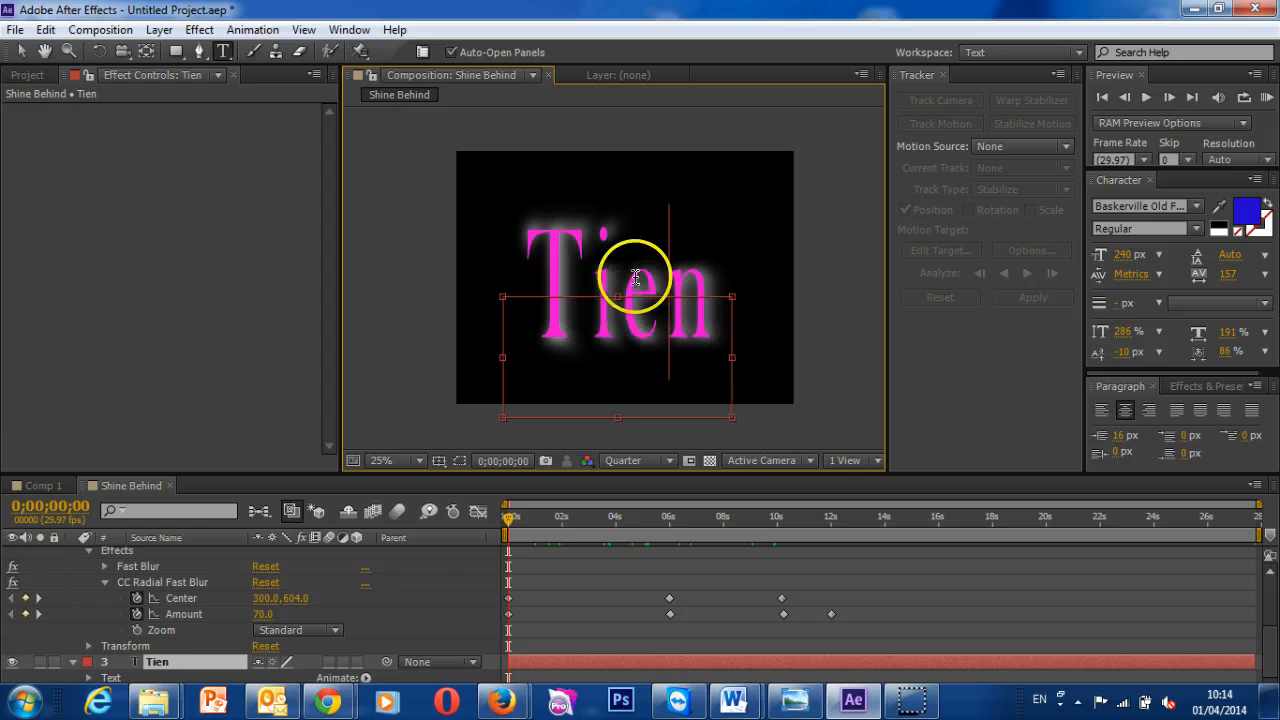
Step: Recolour the Tien 3 text white (FFFFFF) and scrub through the animation to check the glow
{"action": "scroll", "coordinate": [212, 604], "scroll_direction": "up", "scroll_amount": 5}
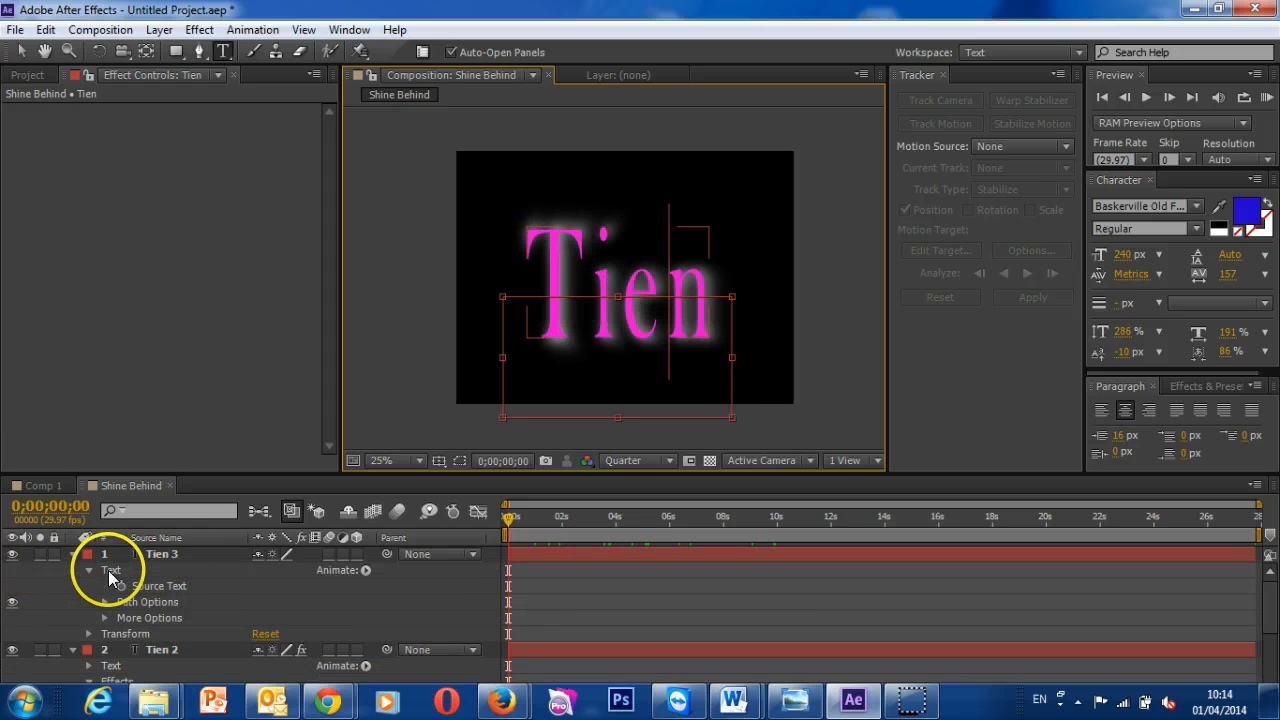
{"action": "left_click", "coordinate": [115, 566]}
{"action": "double_click", "coordinate": [612, 277]}
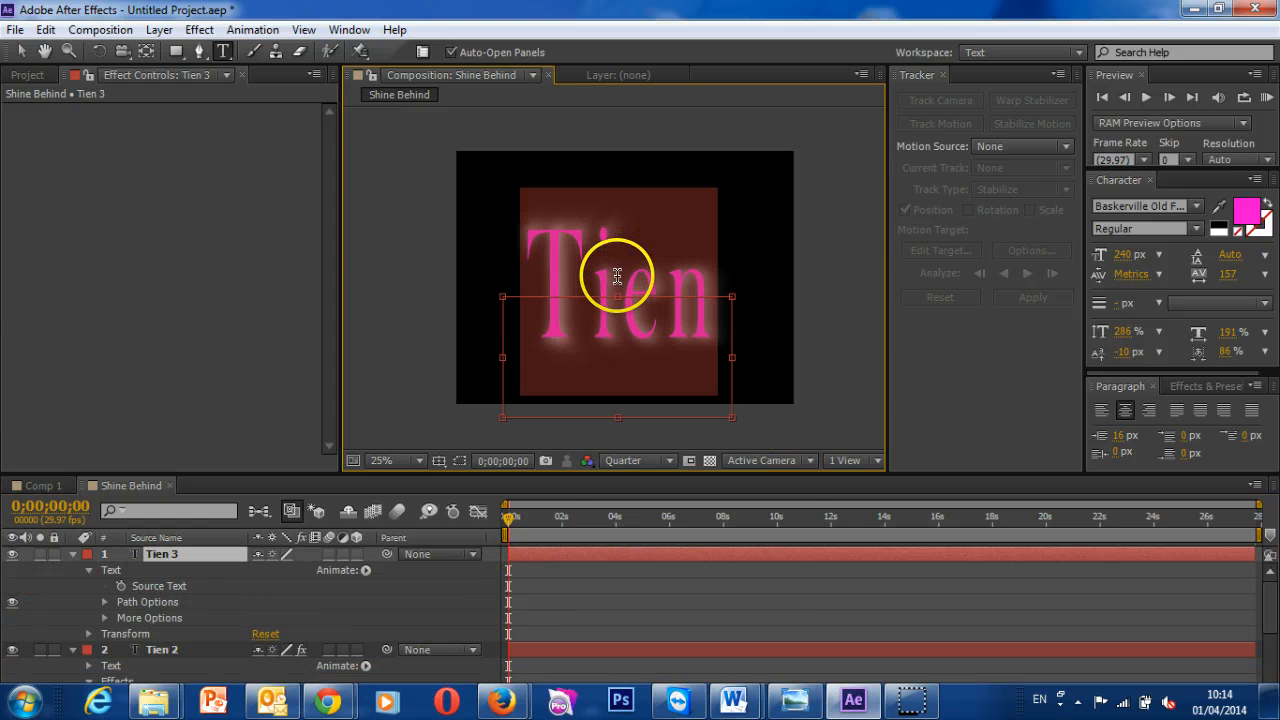
{"action": "left_click", "coordinate": [1245, 210]}
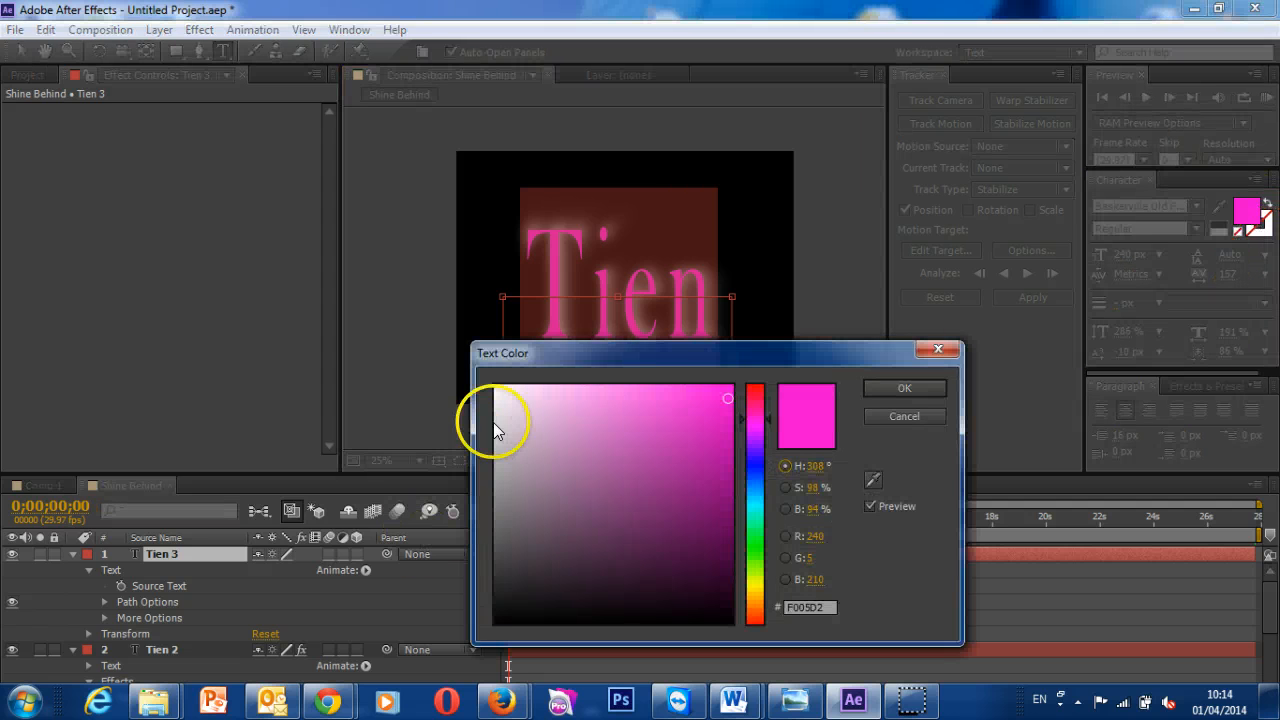
{"action": "left_click", "coordinate": [495, 387]}
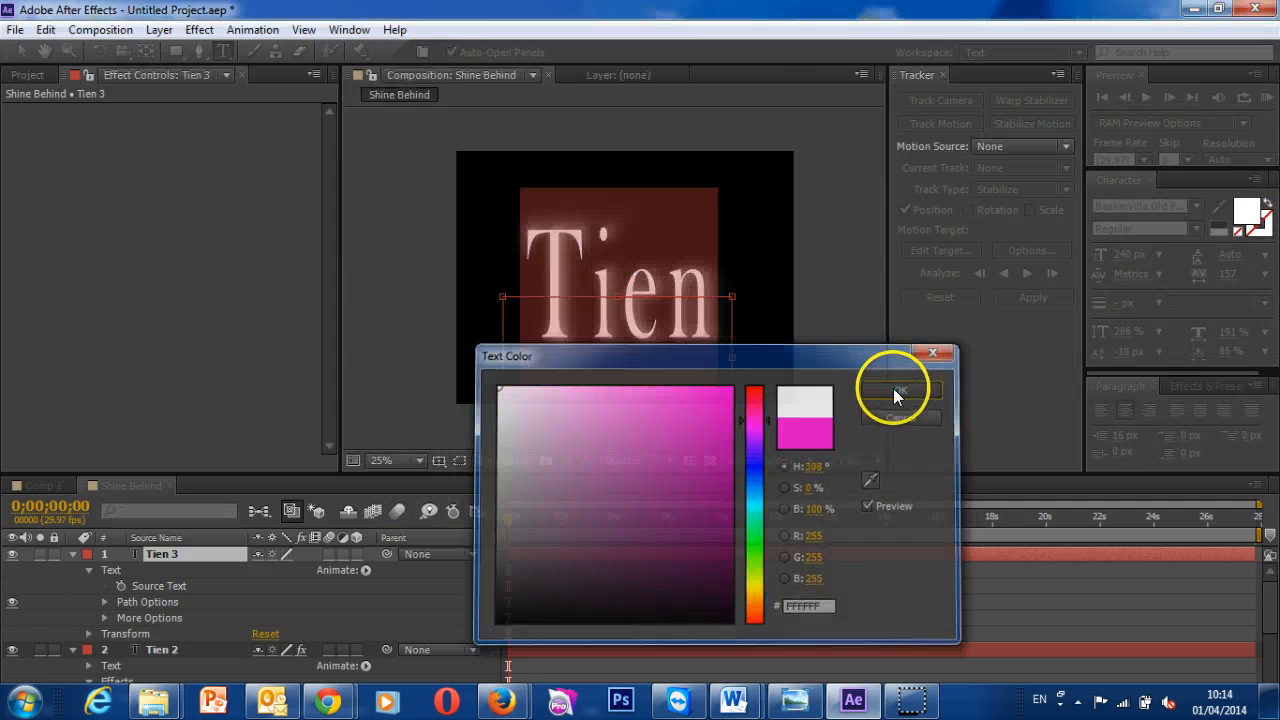
{"action": "left_click", "coordinate": [895, 389]}
{"action": "left_click", "coordinate": [564, 312]}
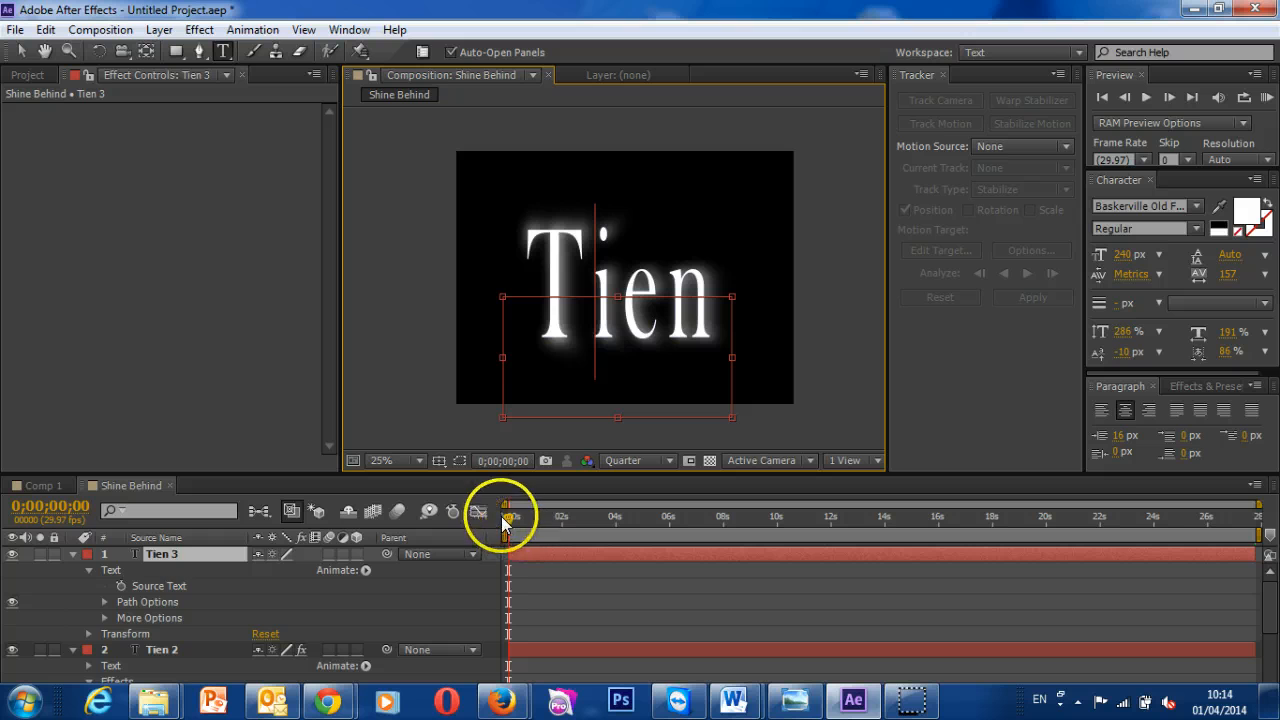
{"action": "left_click_drag", "start_coordinate": [508, 517], "coordinate": [925, 533]}
{"action": "left_click_drag", "start_coordinate": [805, 523], "coordinate": [530, 528]}
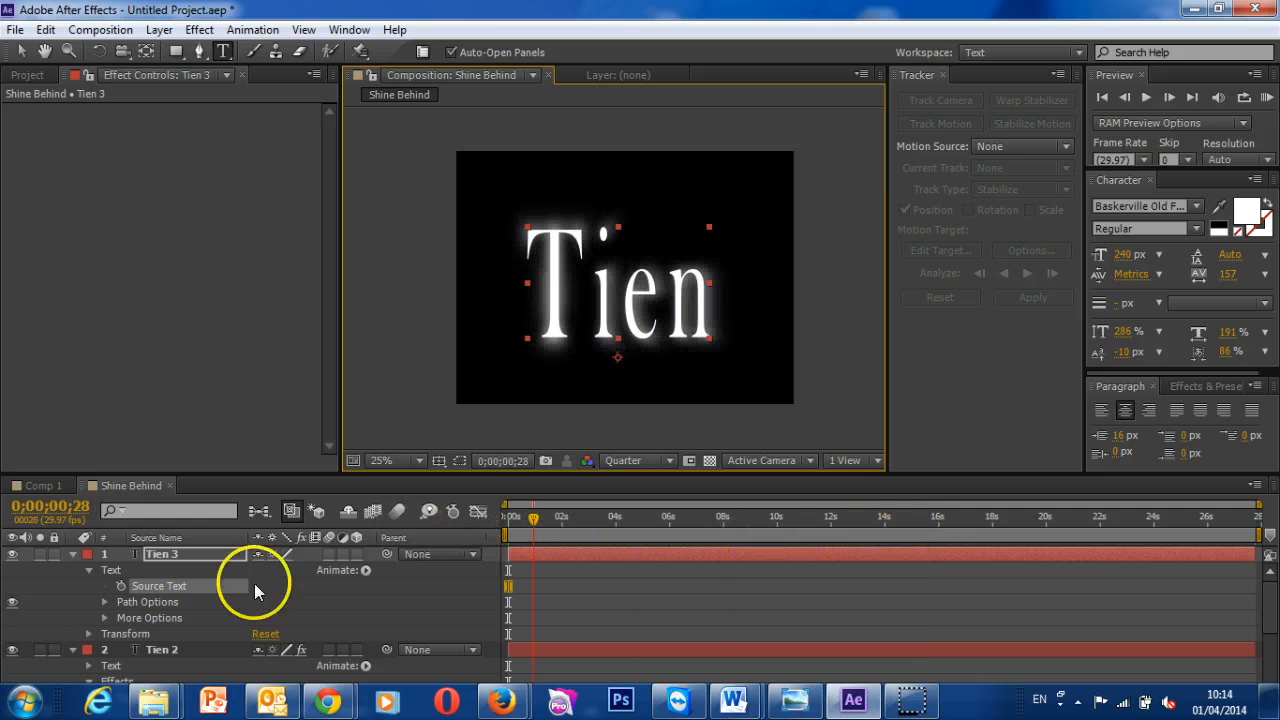
Step: Collapse the properties of all the text layers and open the project file commands
{"action": "left_click", "coordinate": [77, 555]}
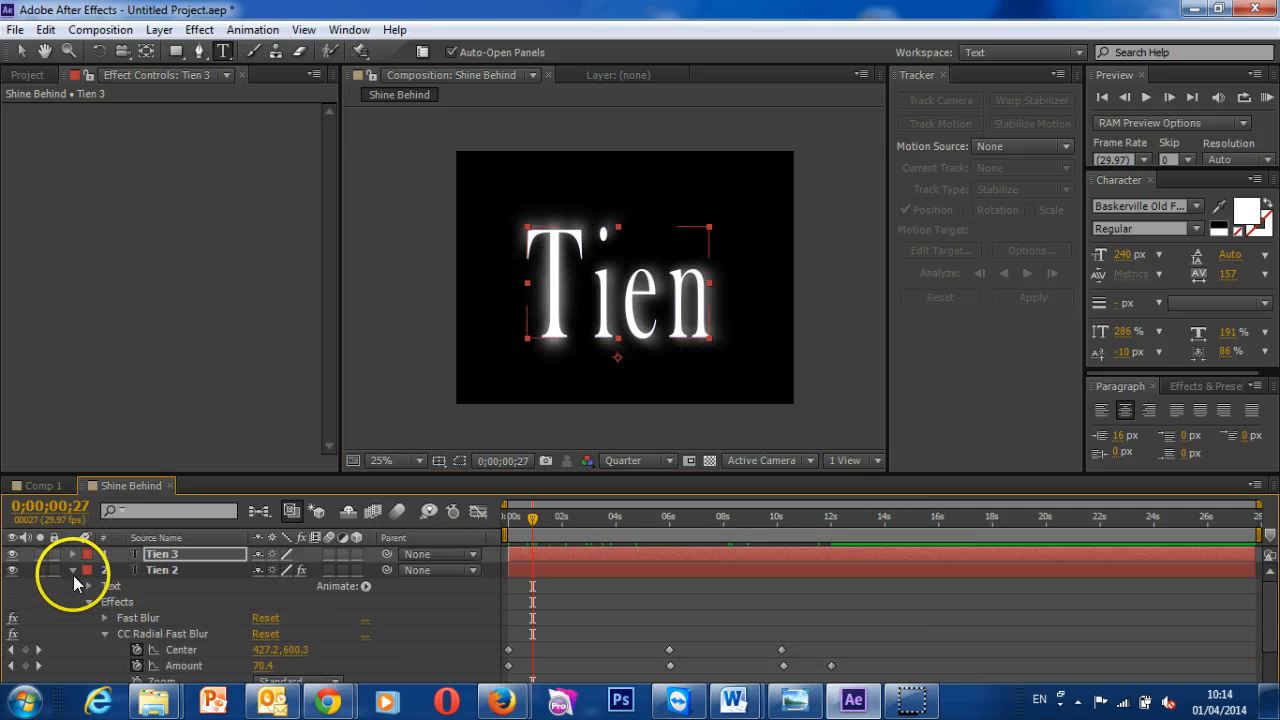
{"action": "left_click", "coordinate": [73, 571]}
{"action": "left_click", "coordinate": [74, 587]}
{"action": "left_click", "coordinate": [74, 588]}
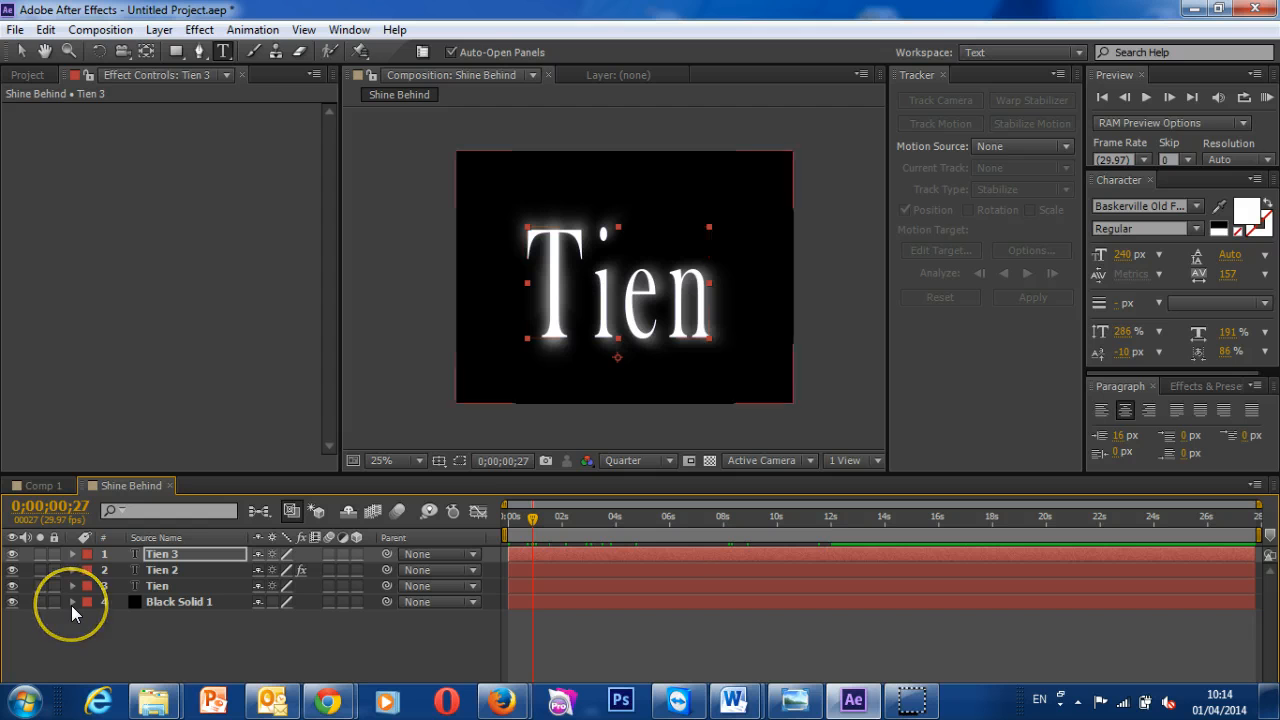
{"action": "left_click", "coordinate": [14, 29]}
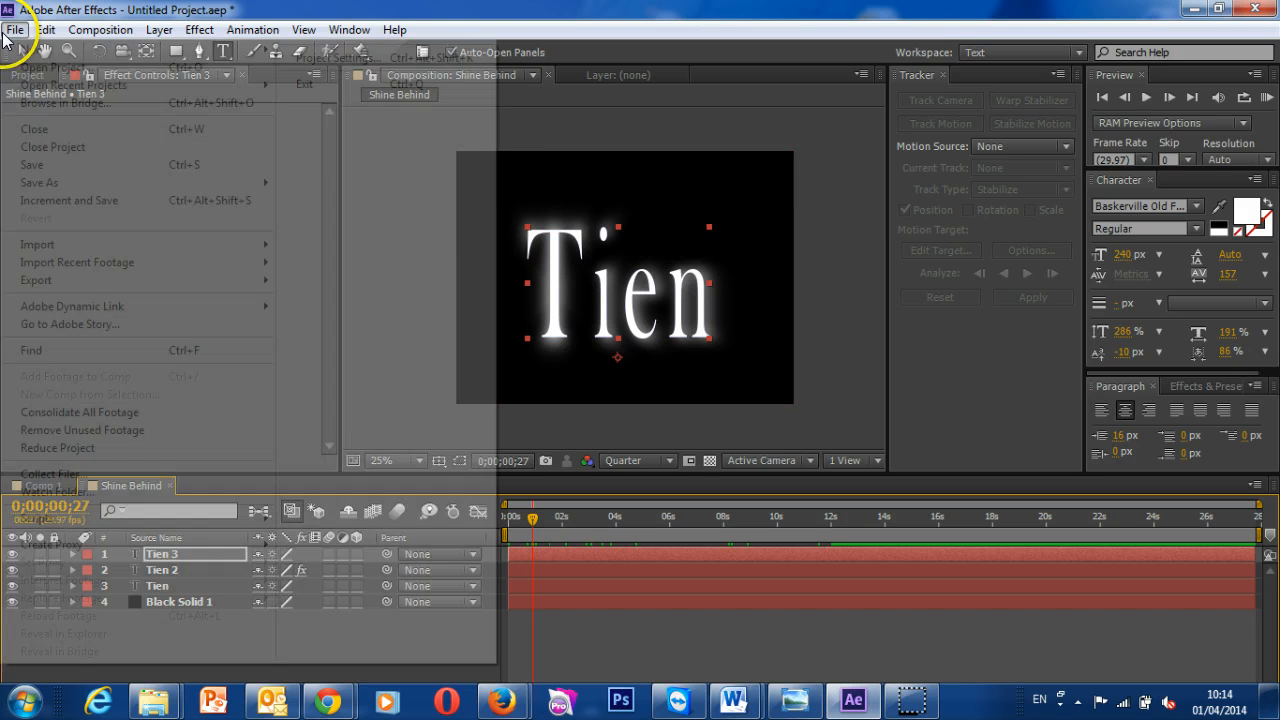